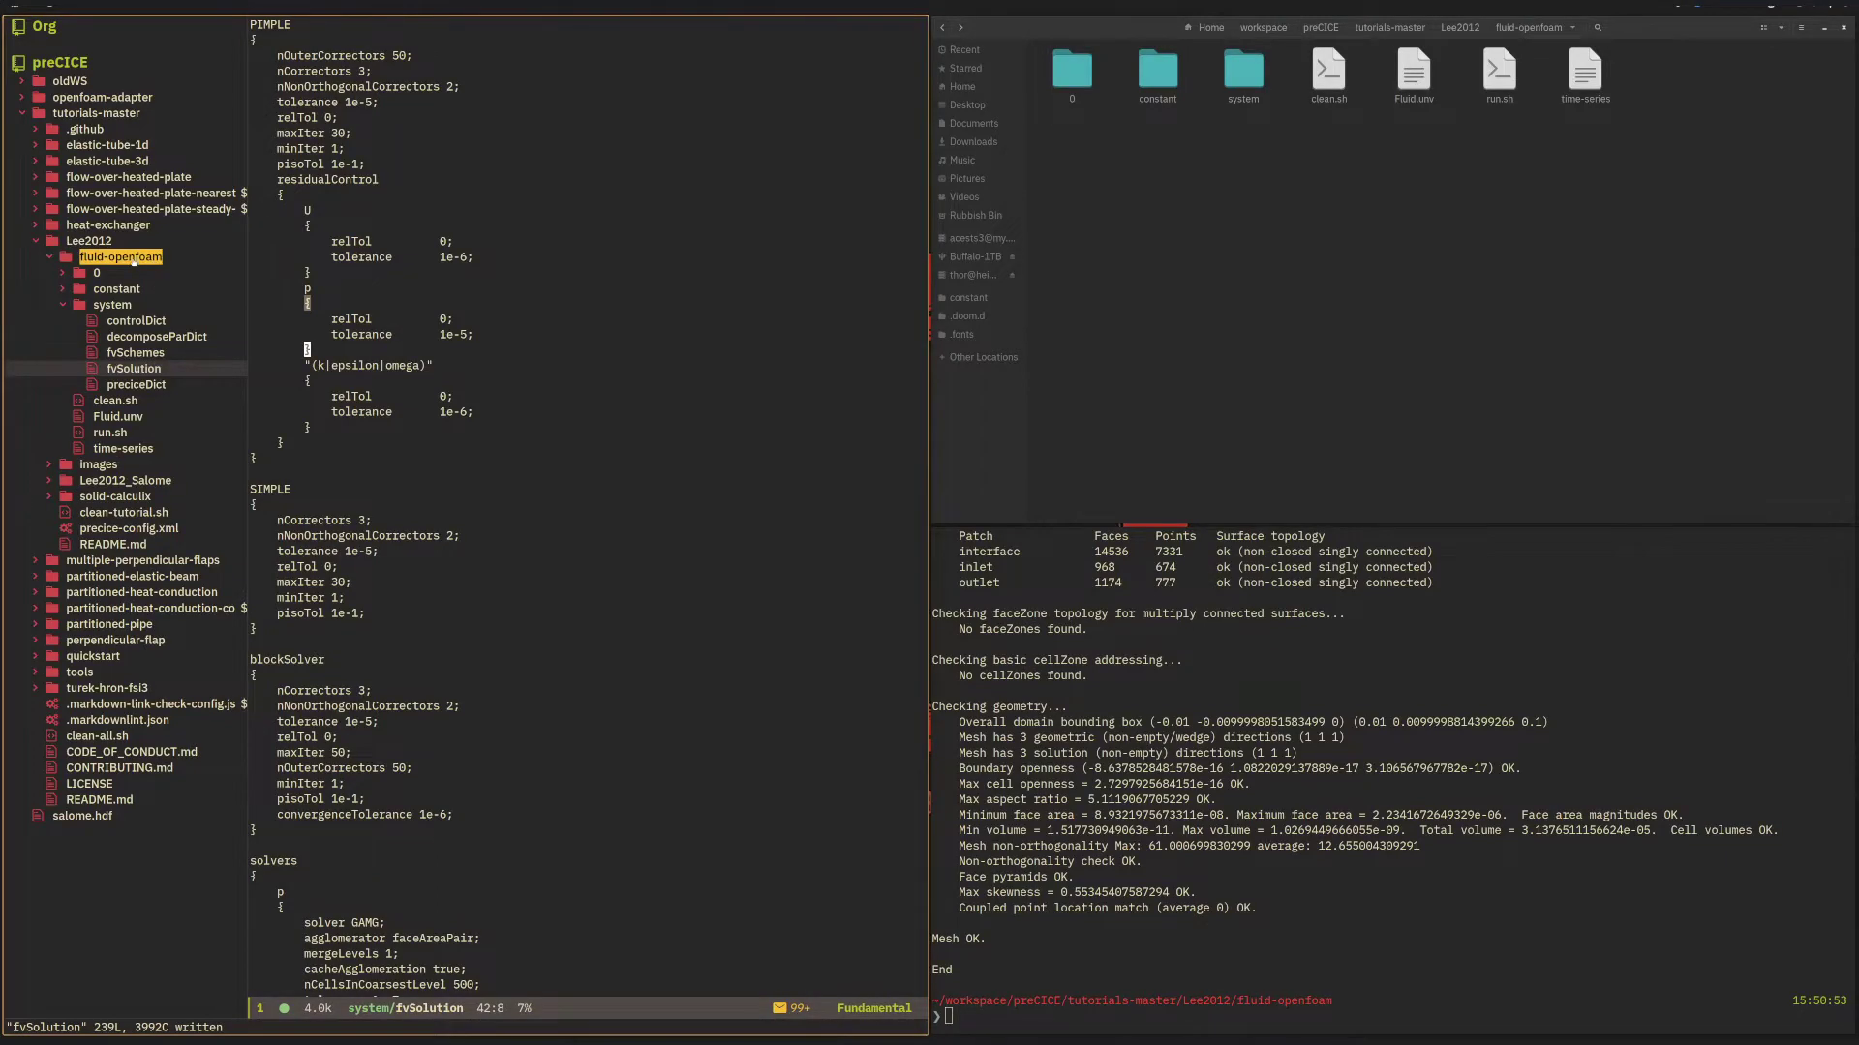
Expand solid-calculix in the sidebar and open that folder in GNOME Files.
{"action": "left_click", "coordinate": [120, 255]}
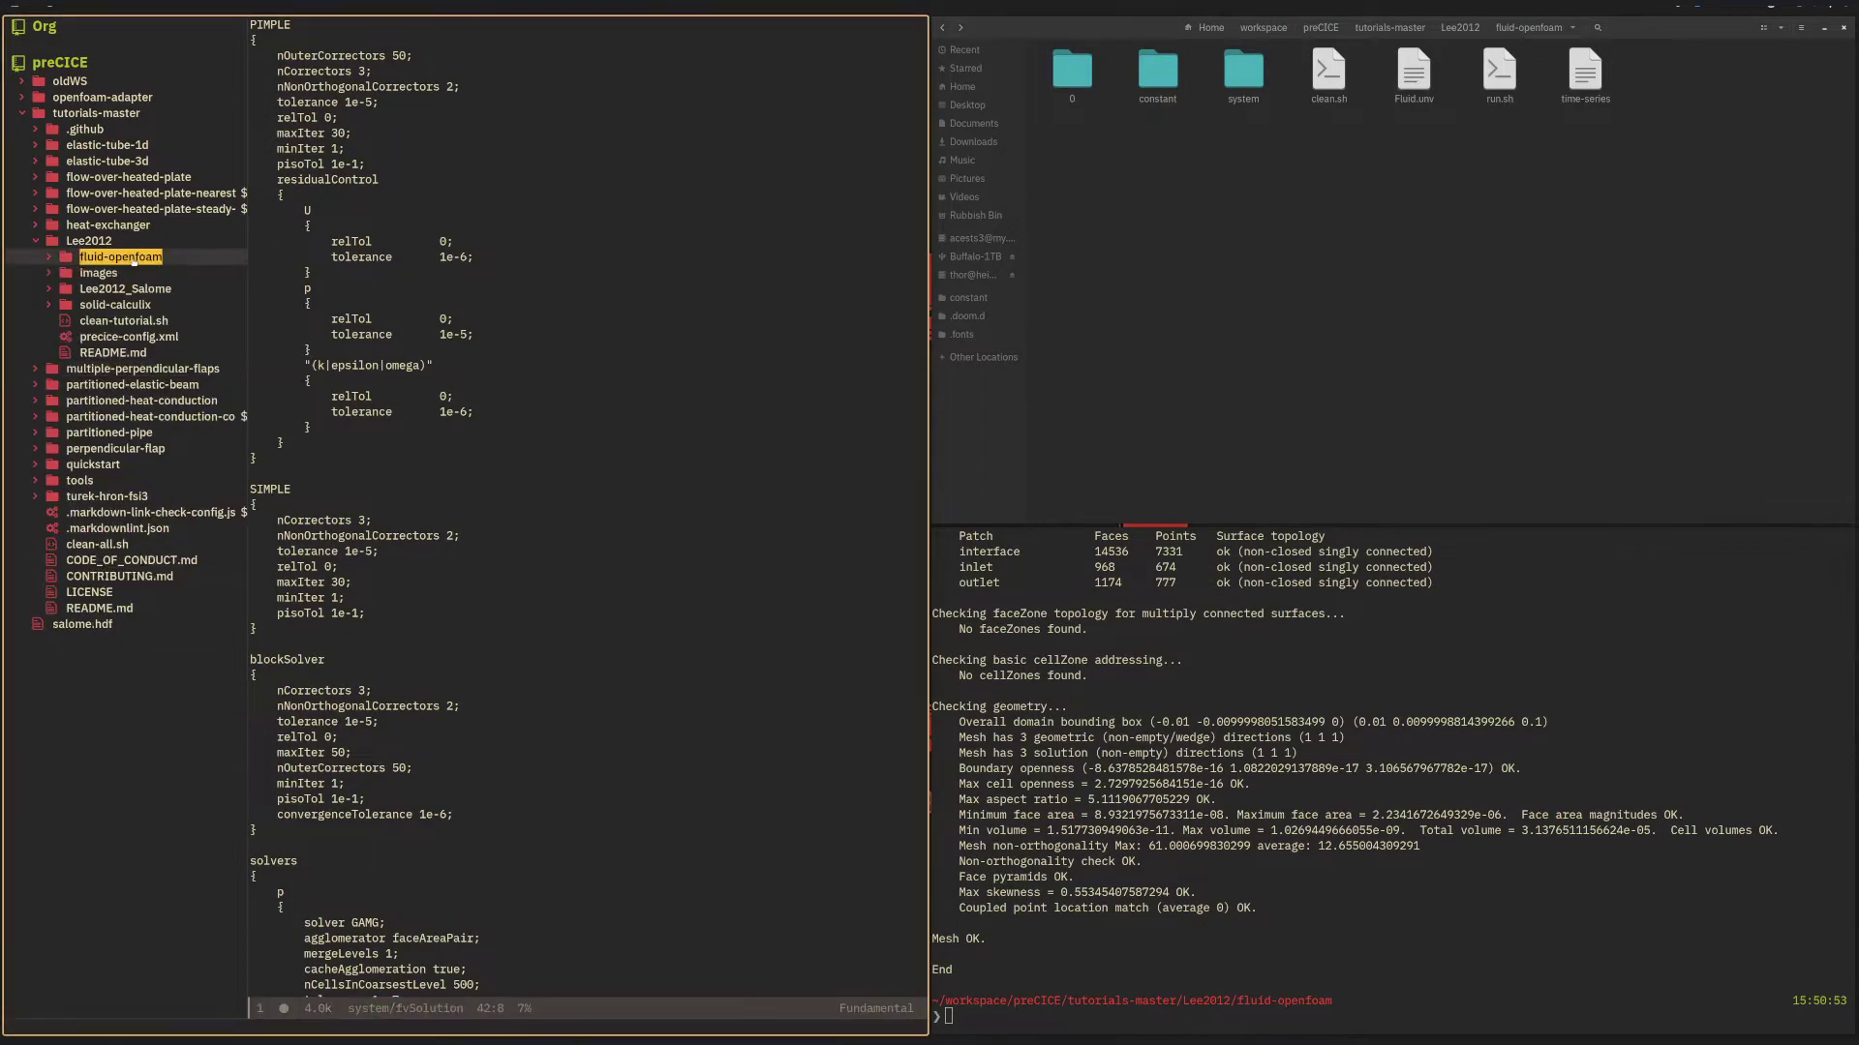
{"action": "left_click", "coordinate": [113, 307]}
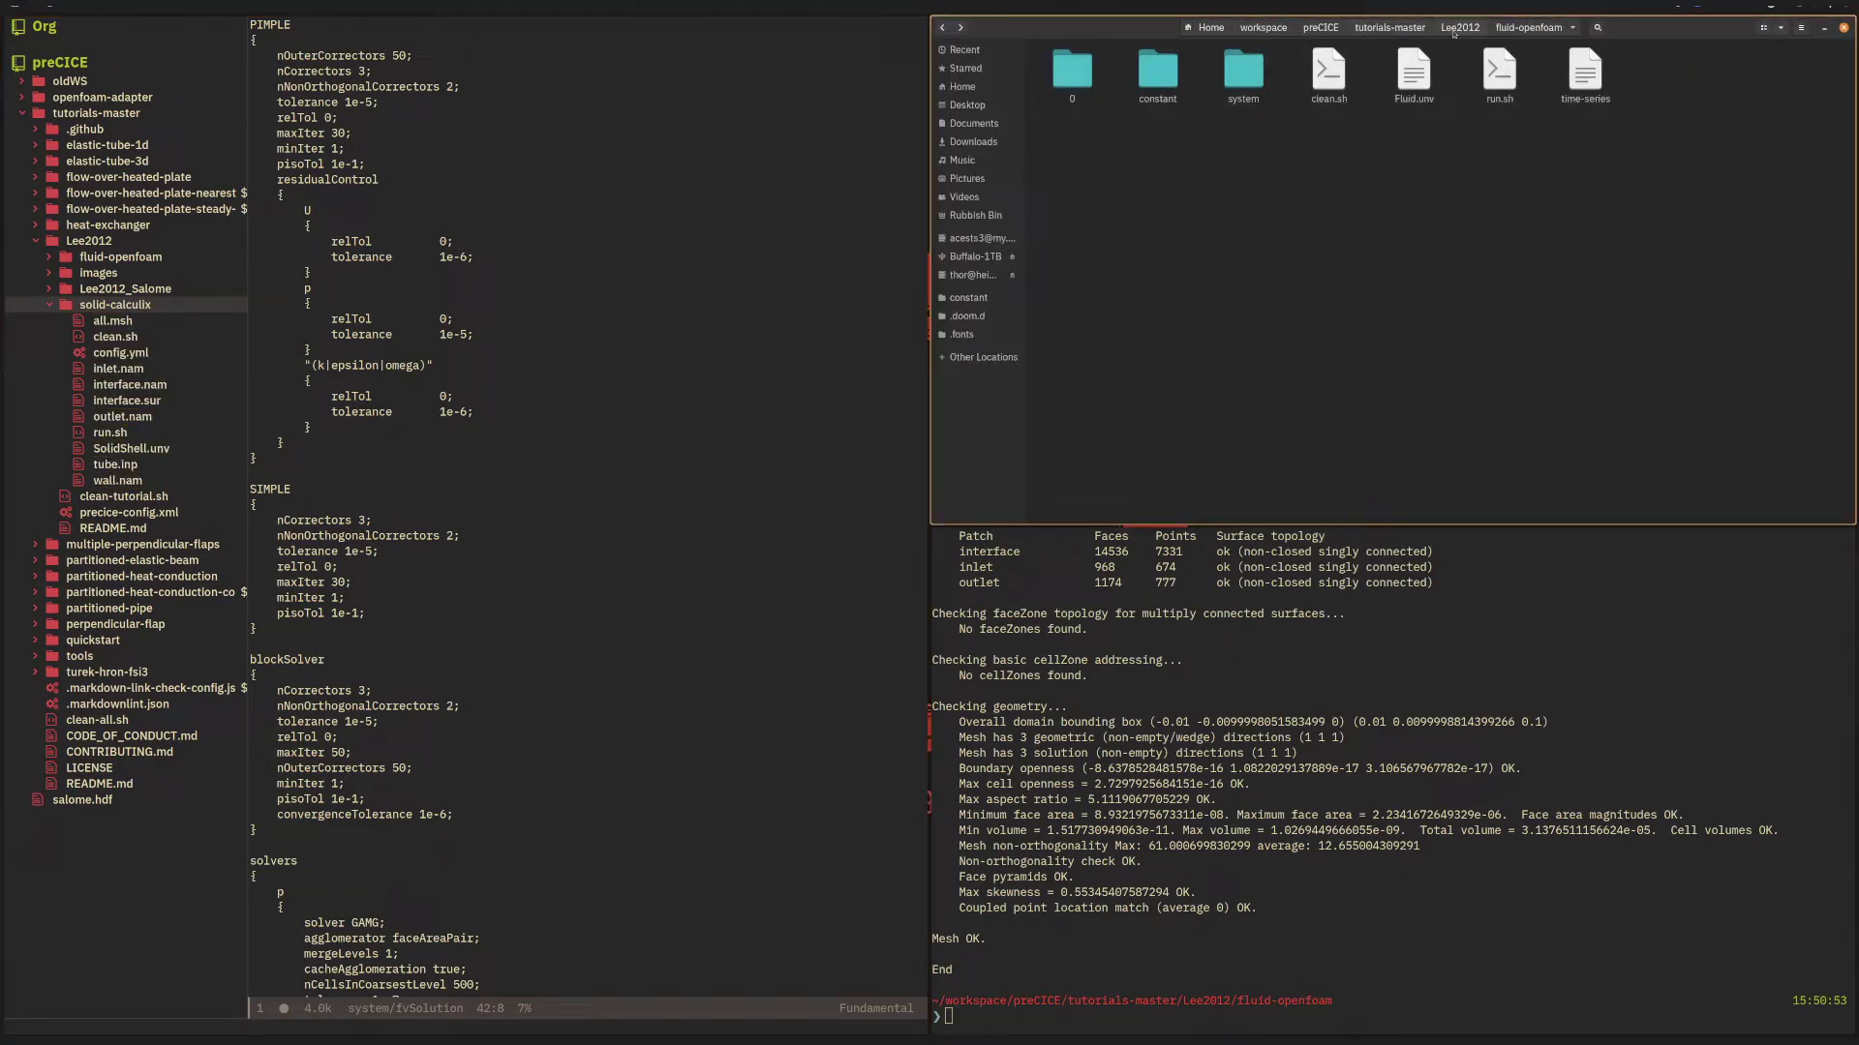
{"action": "left_click", "coordinate": [1459, 26]}
{"action": "left_click", "coordinate": [1336, 73]}
{"action": "double_click", "coordinate": [1343, 83]}
Delete all.msh, inlet.nam, interface.nam, outlet.nam and wall.nam.
{"action": "left_click", "coordinate": [1061, 70]}
{"action": "left_click", "coordinate": [1317, 73], "text": "ctrl"}
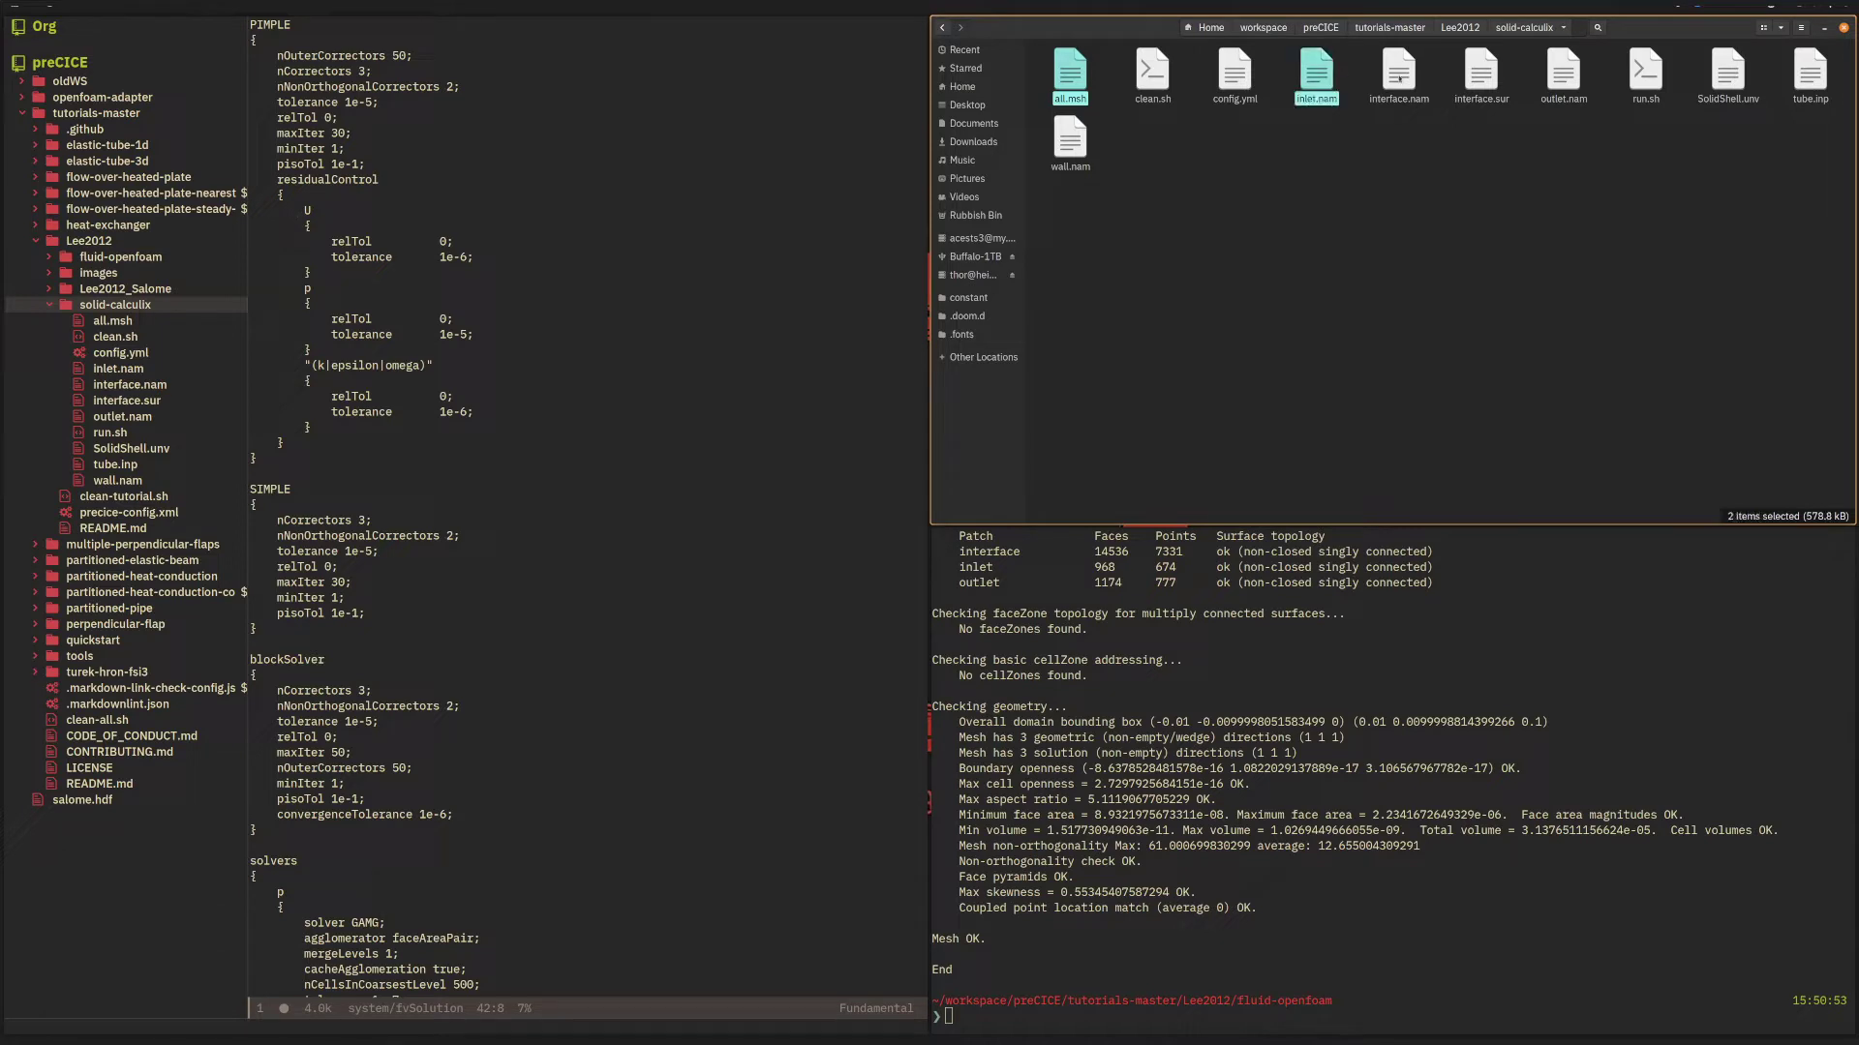
{"action": "left_click", "coordinate": [1399, 73], "text": "ctrl"}
{"action": "left_click", "coordinate": [1574, 68], "text": "ctrl"}
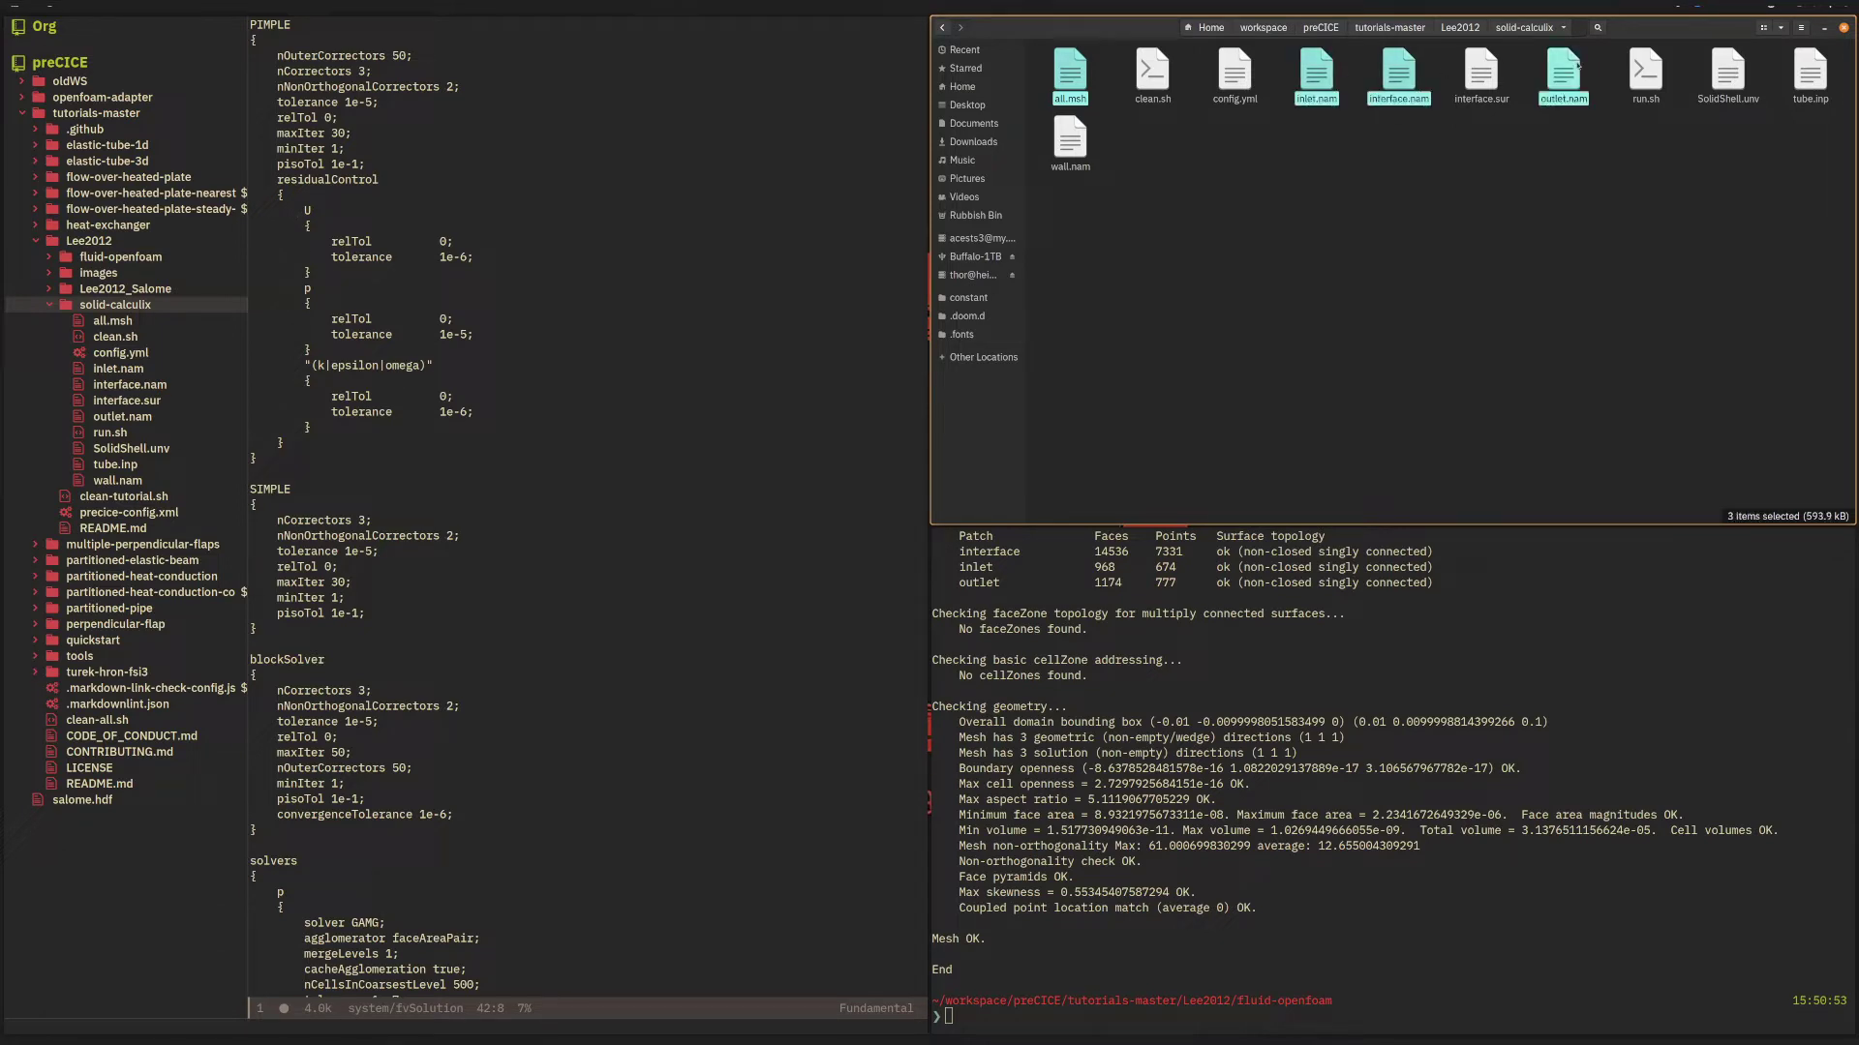
{"action": "left_click", "coordinate": [1077, 152], "text": "ctrl"}
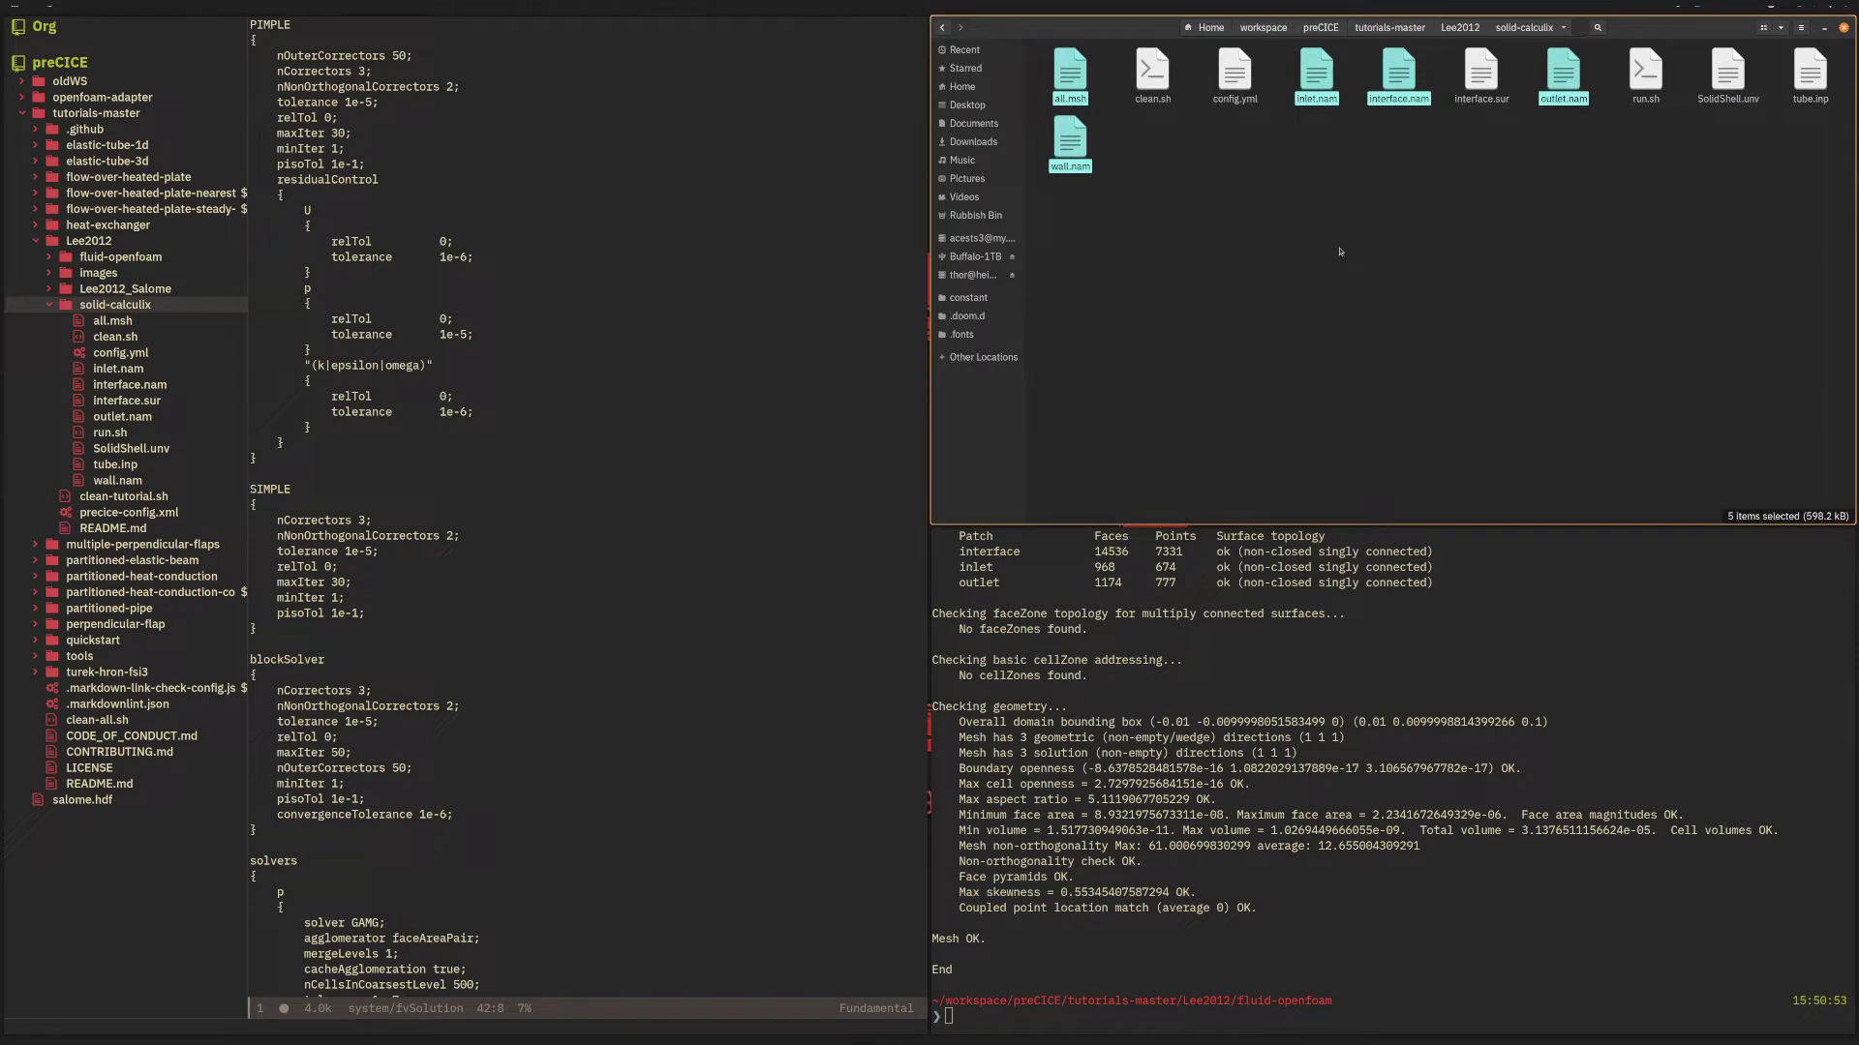
{"action": "key", "text": "Delete"}
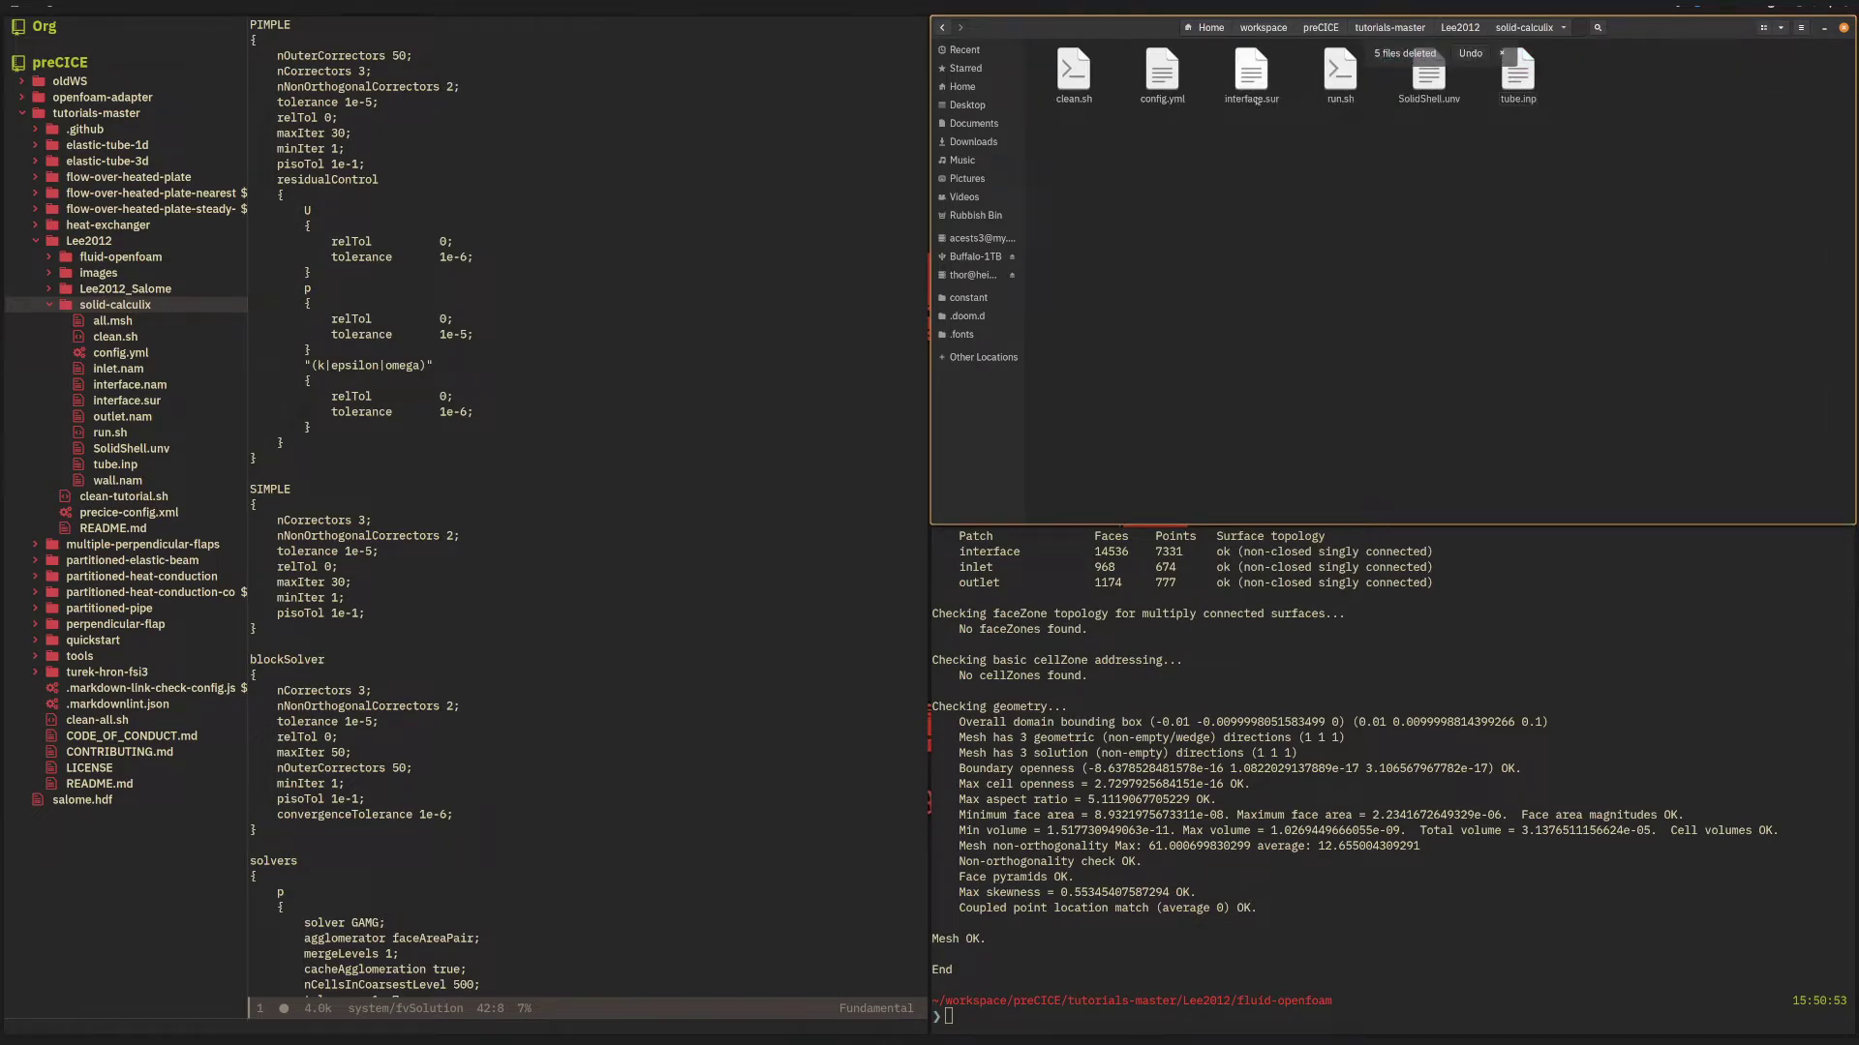
Delete interface.sur and switch back to the editor.
{"action": "left_click", "coordinate": [1250, 72]}
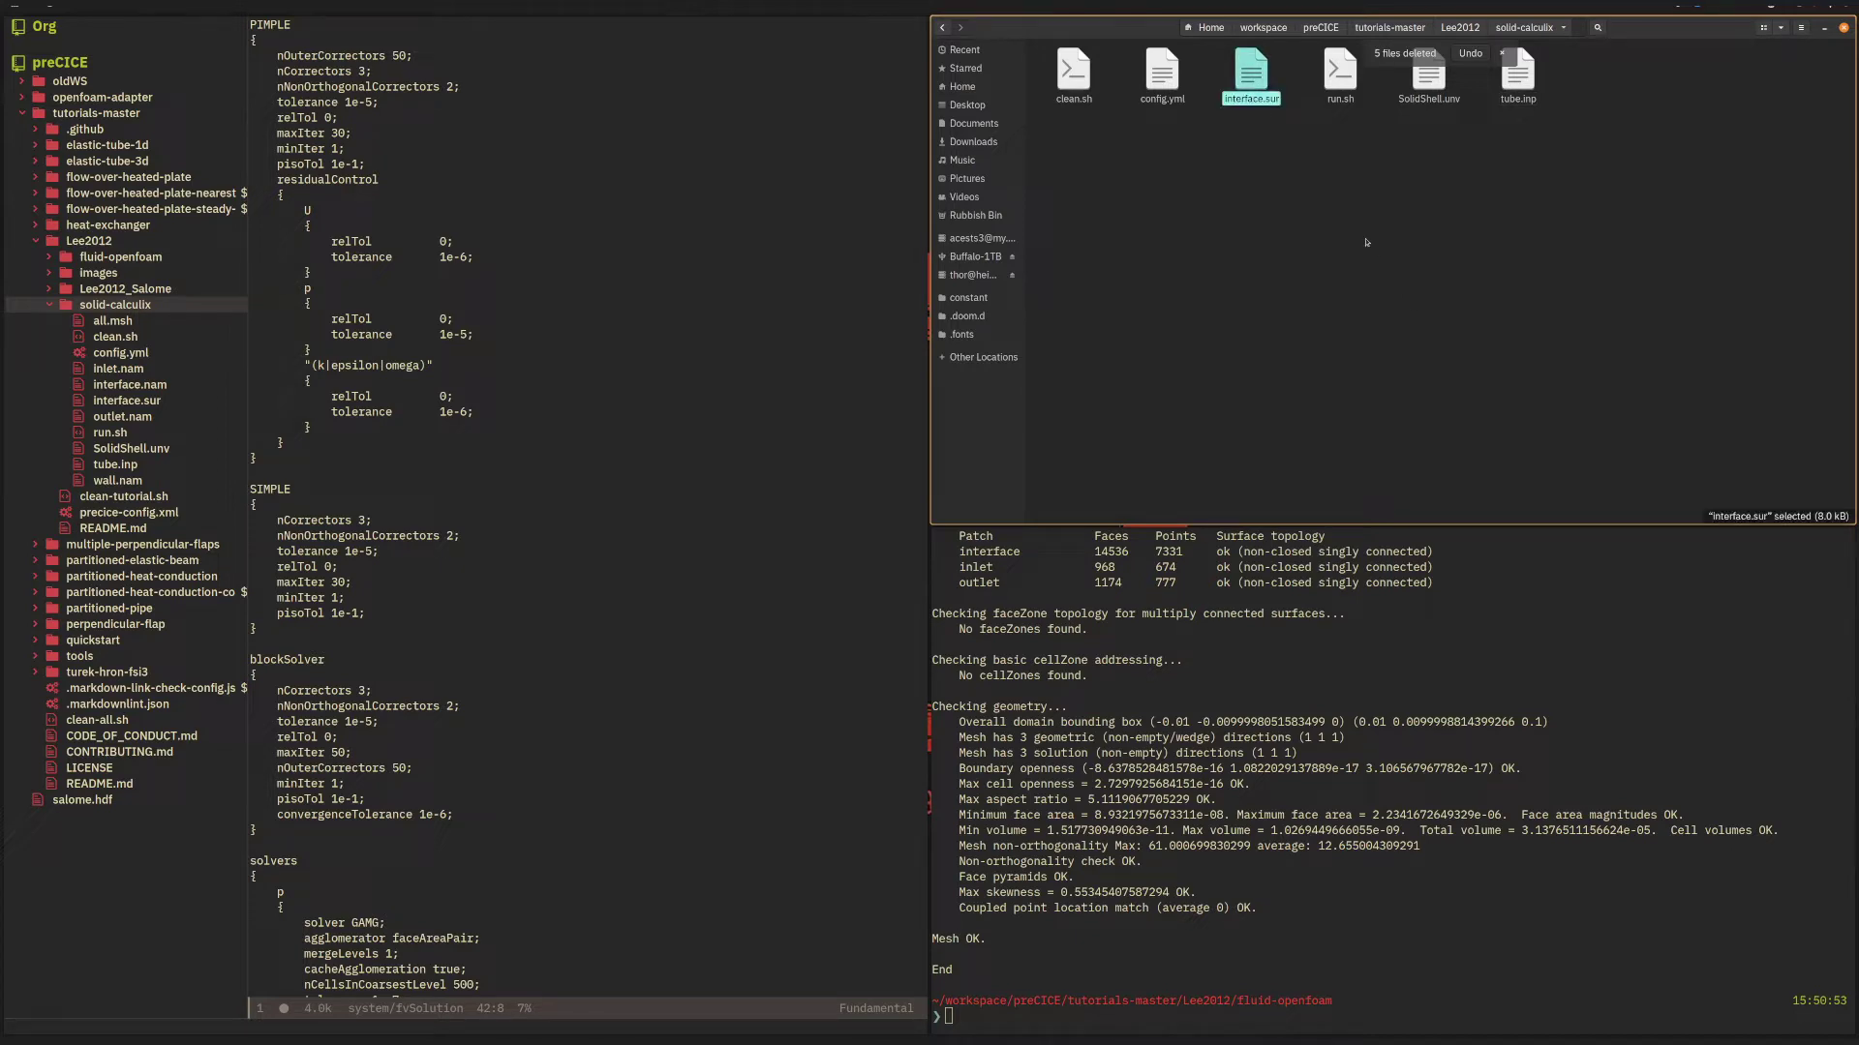
{"action": "key", "text": "Delete"}
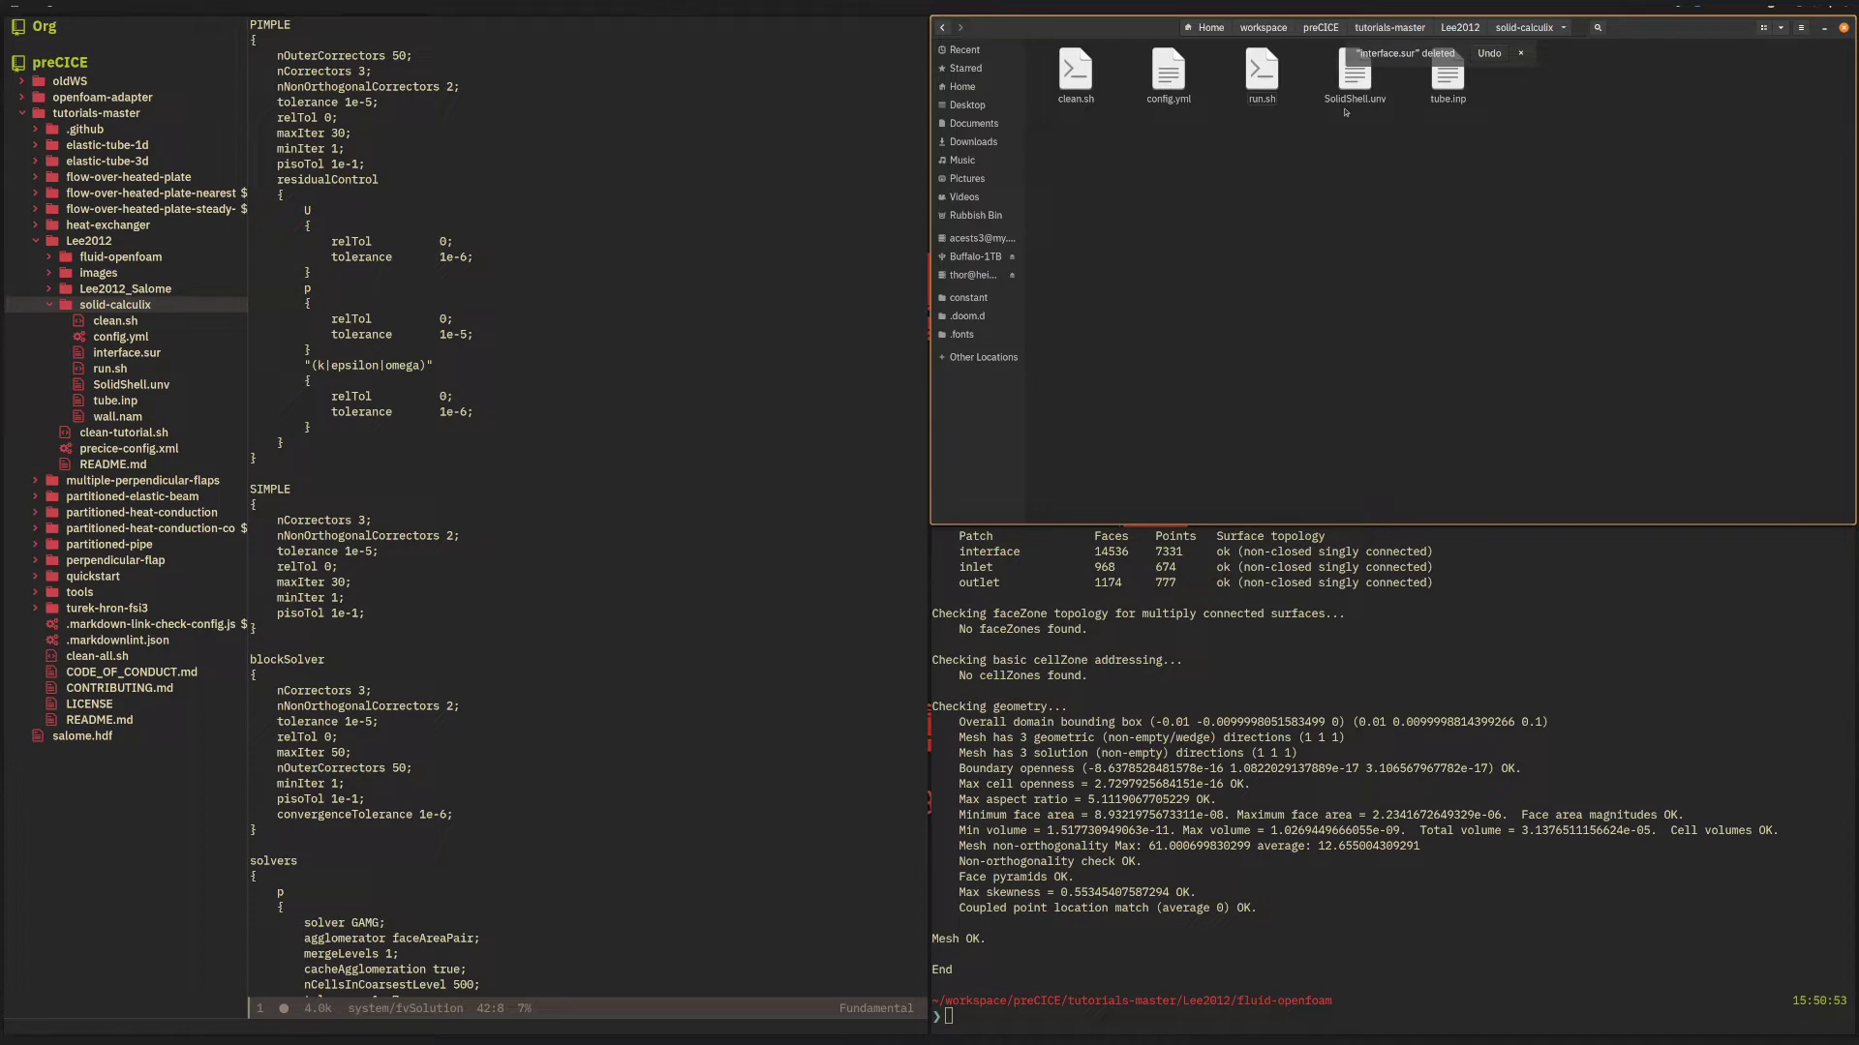
{"action": "left_click", "coordinate": [1354, 76]}
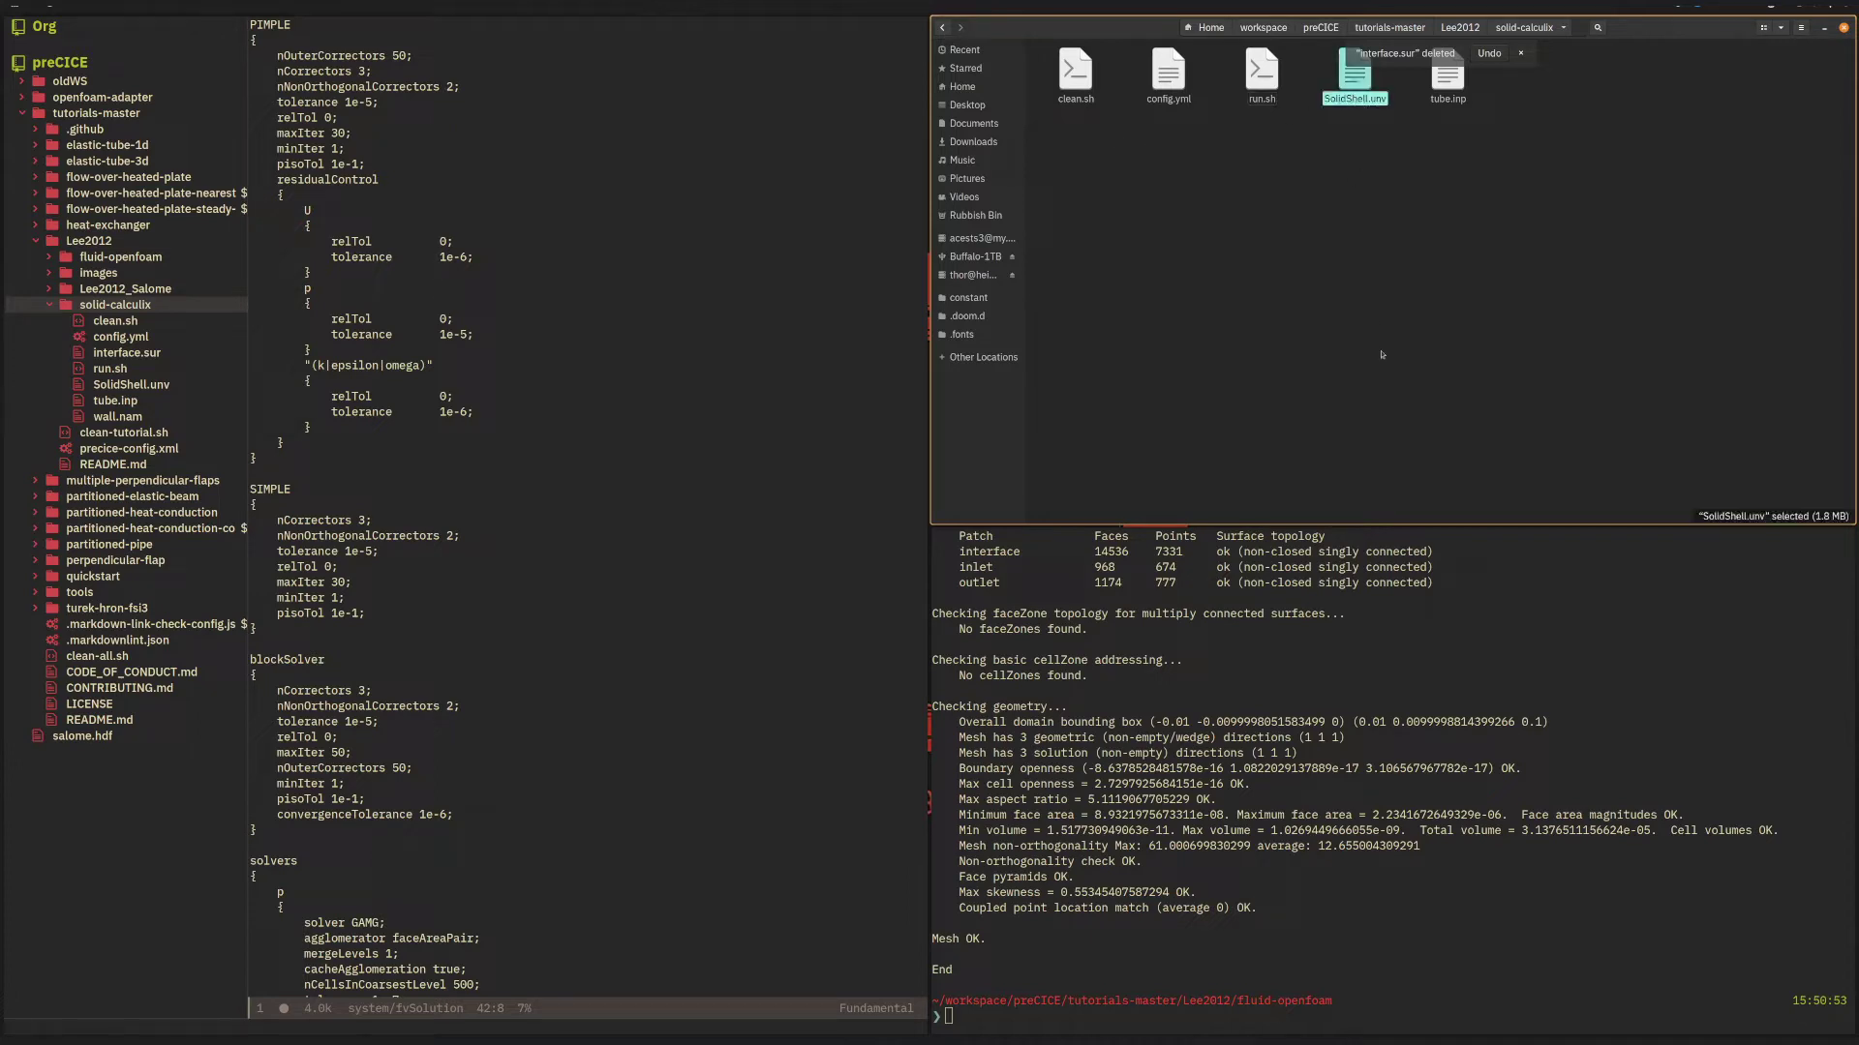
{"action": "key", "text": "super+Left"}
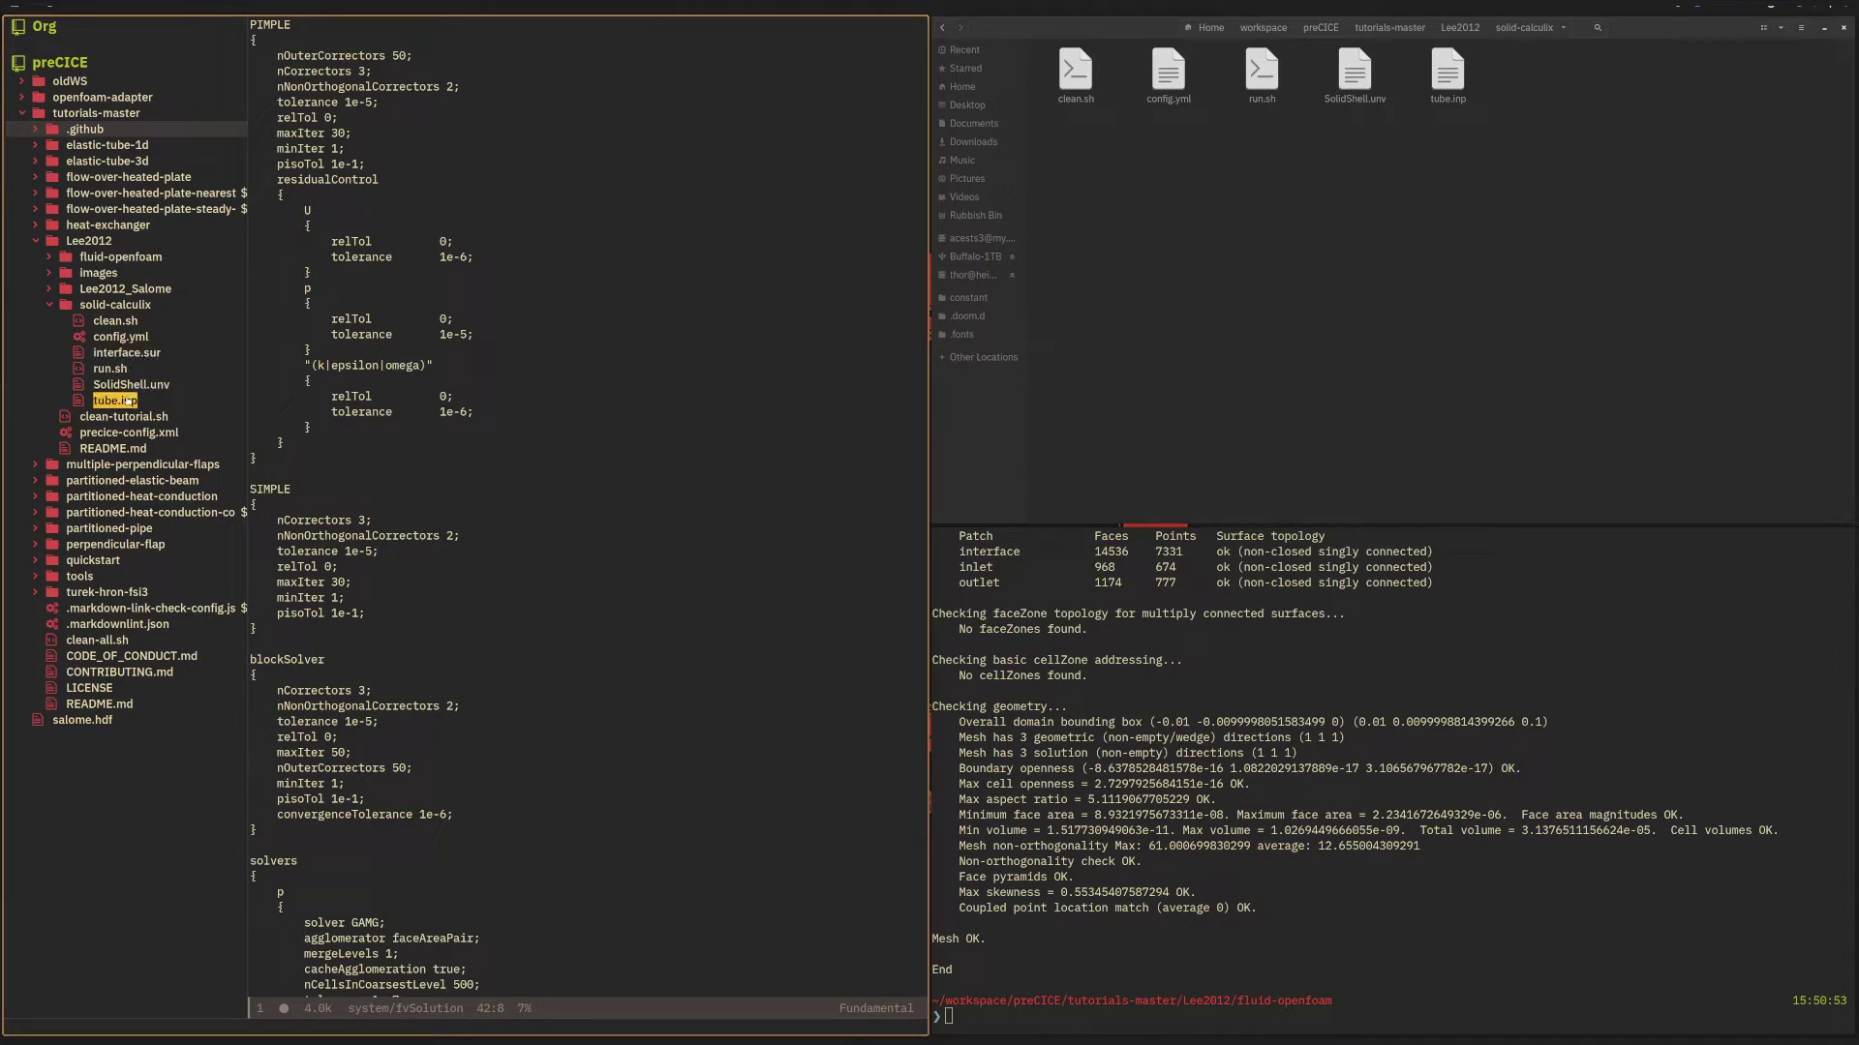
Open tube.inp from Treemacs and invoke the SPC leader menu in its buffer.
{"action": "left_click", "coordinate": [131, 399]}
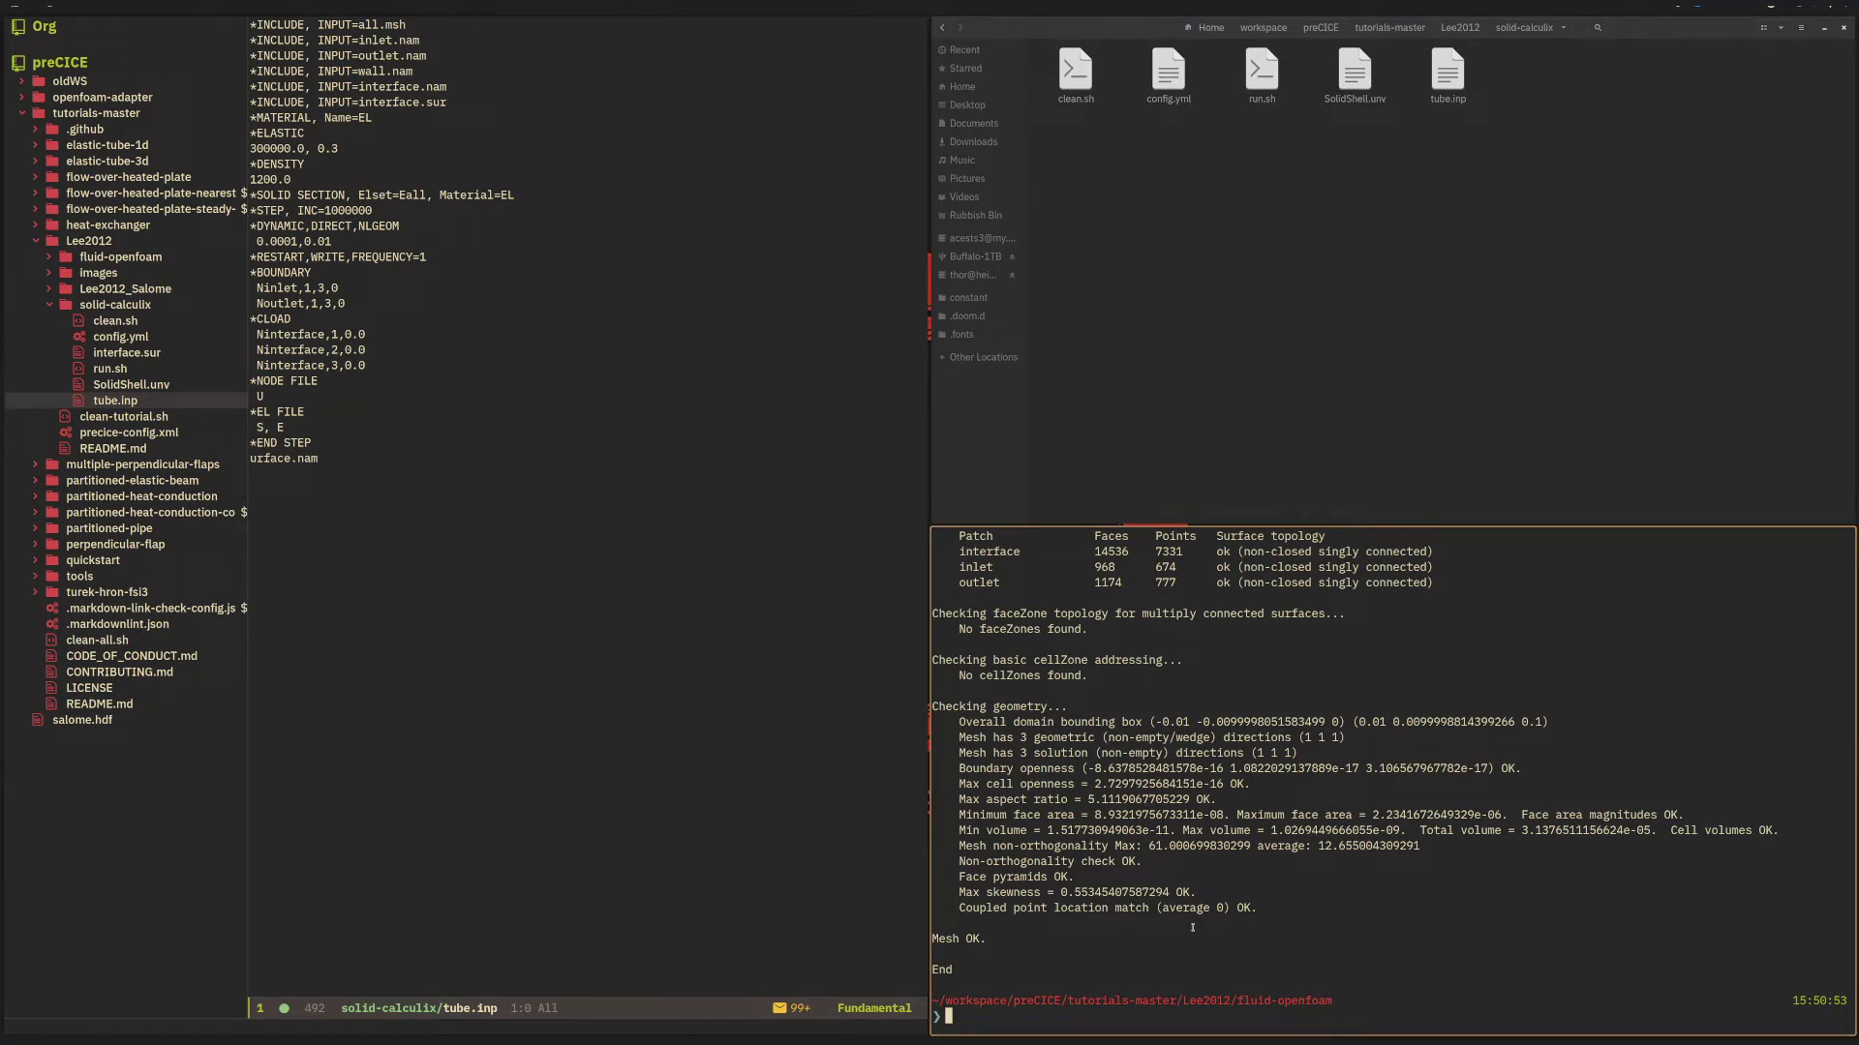
{"action": "left_click", "coordinate": [542, 743]}
{"action": "key", "text": "space"}
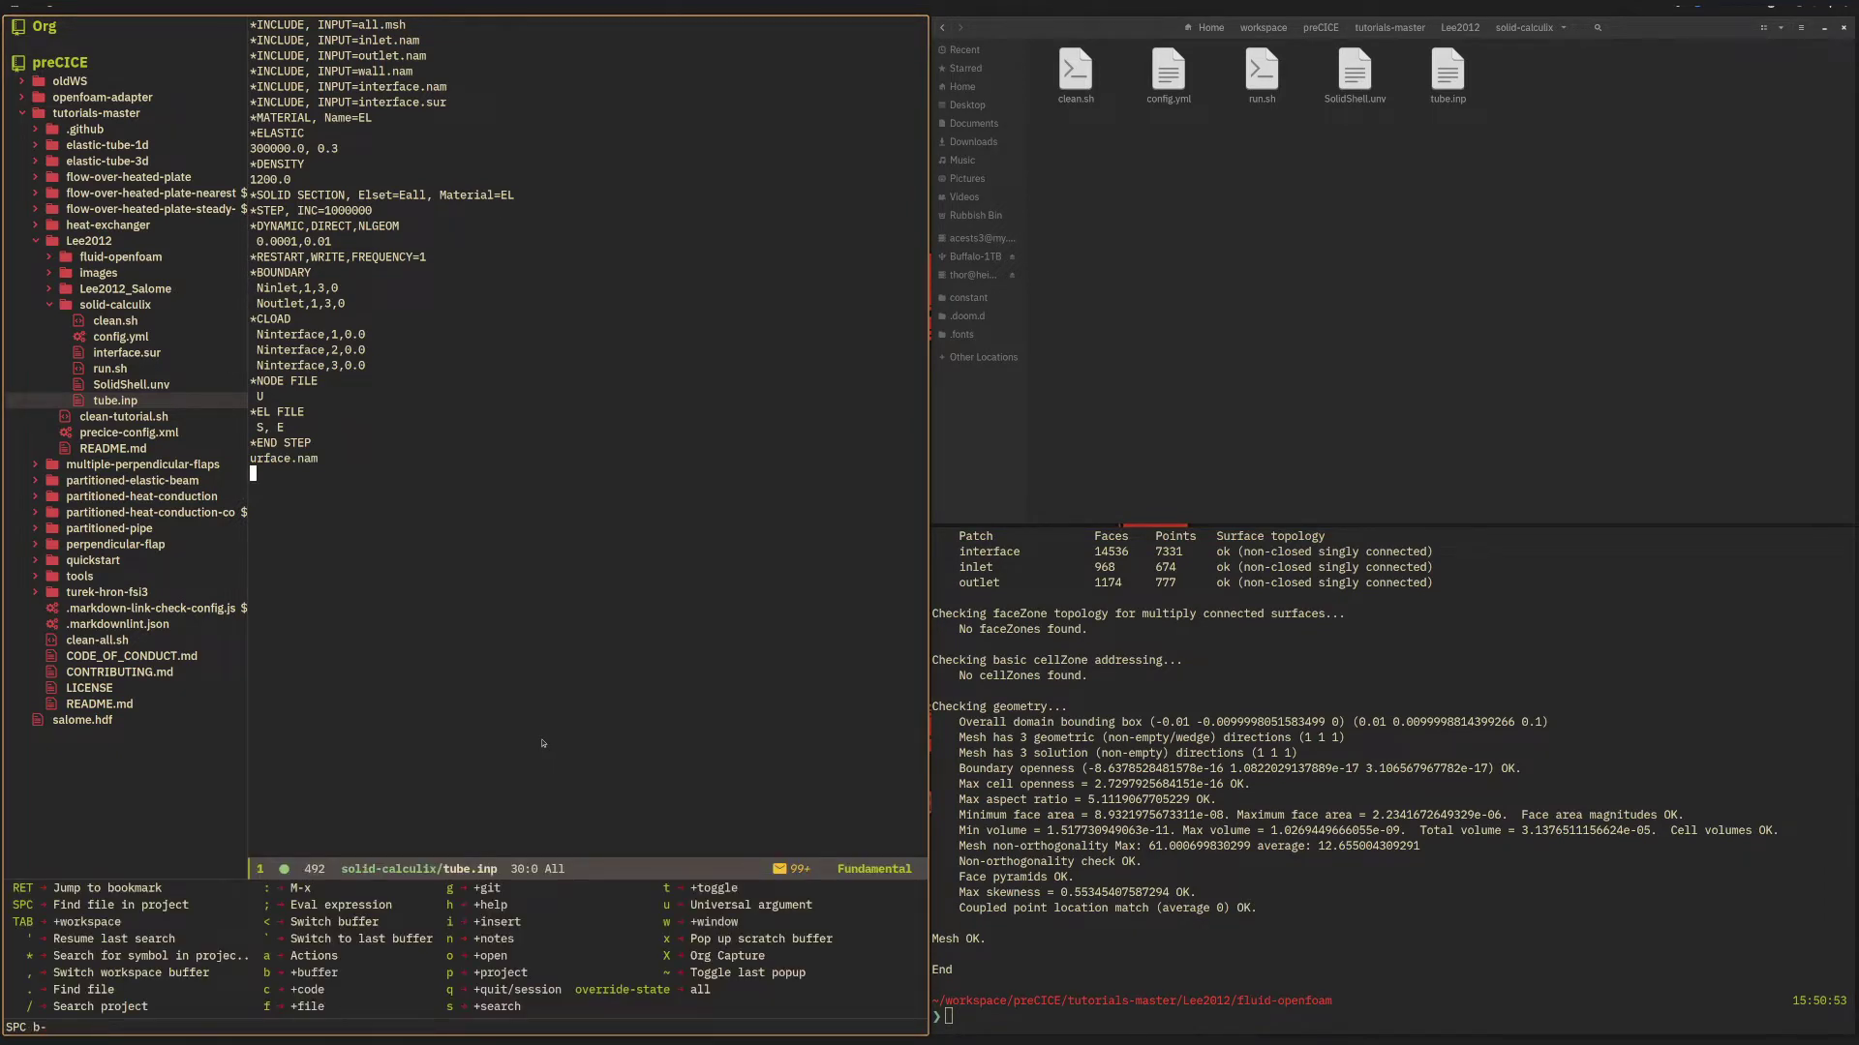
Switch to the FSI notes org buffer from the open-buffer list.
{"action": "key", "text": "less"}
{"action": "key", "text": "Down"}
{"action": "key", "text": "Down"}
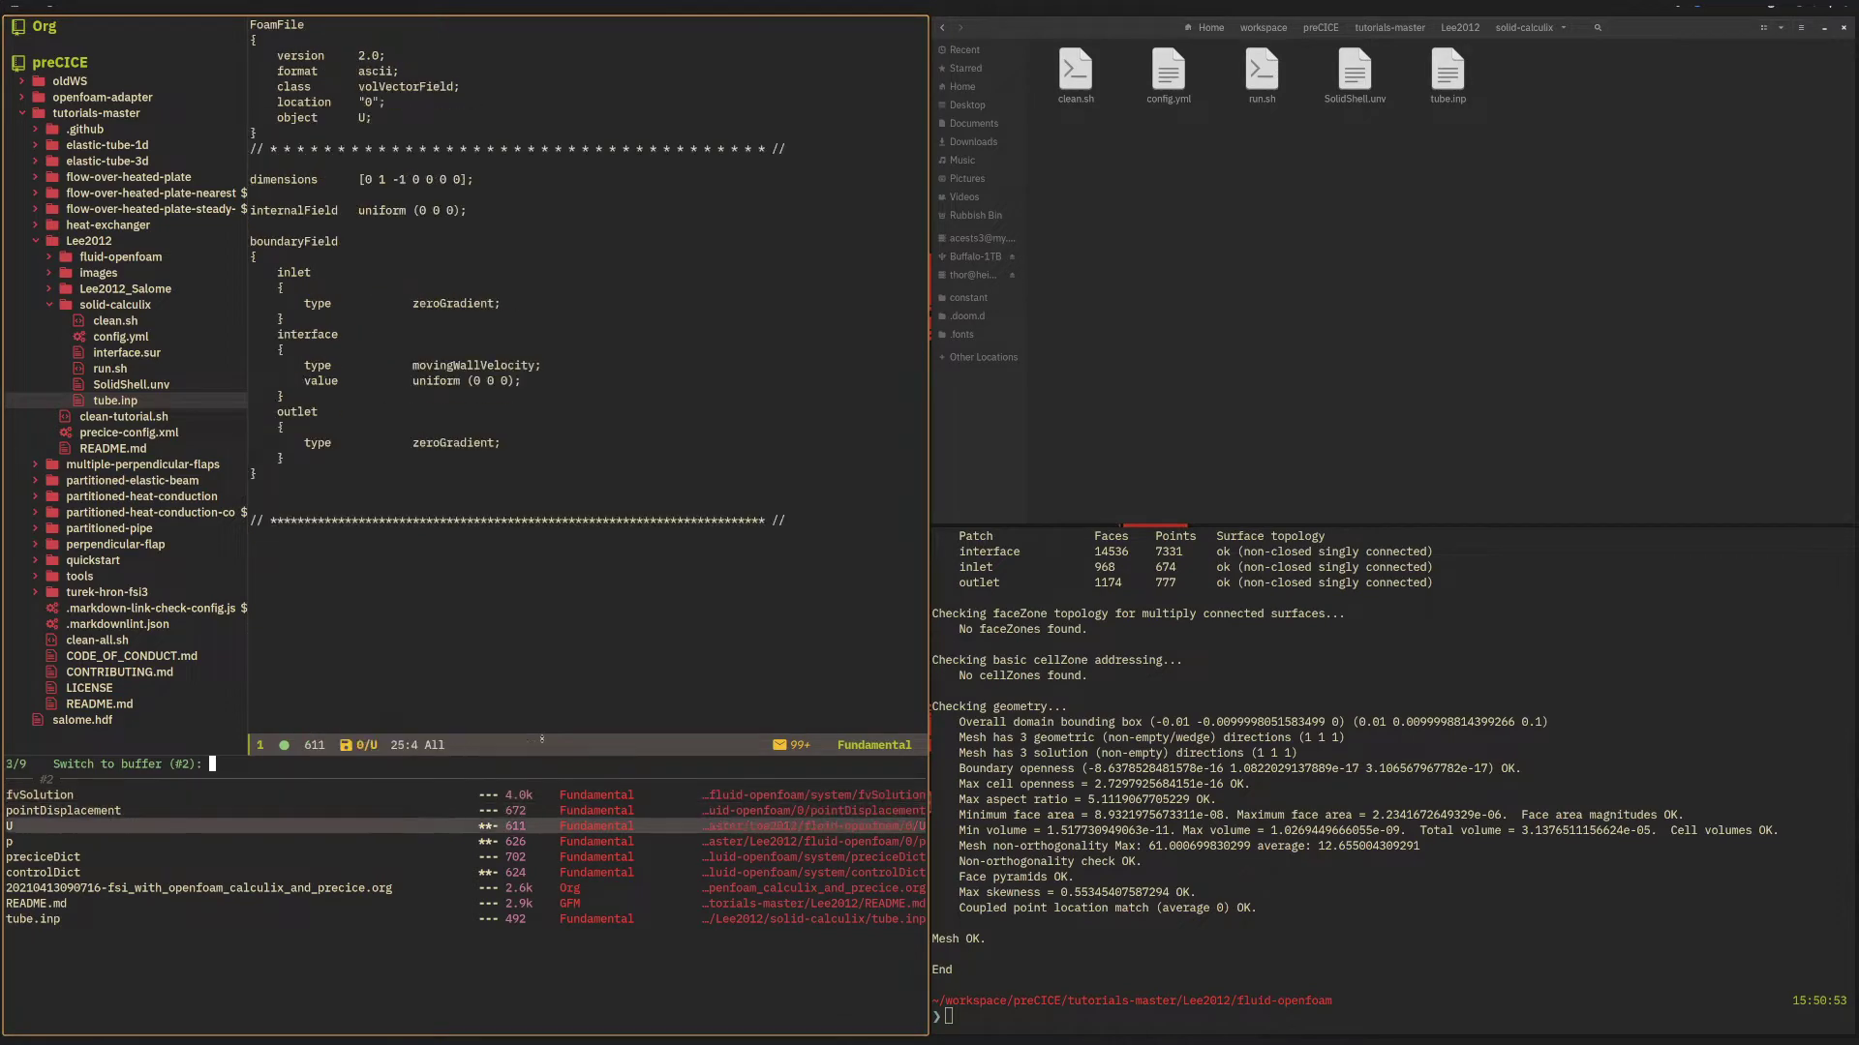
{"action": "key", "text": "Down"}
{"action": "key", "text": "Down"}
{"action": "key", "text": "Down"}
{"action": "key", "text": "Down"}
{"action": "key", "text": "Return"}
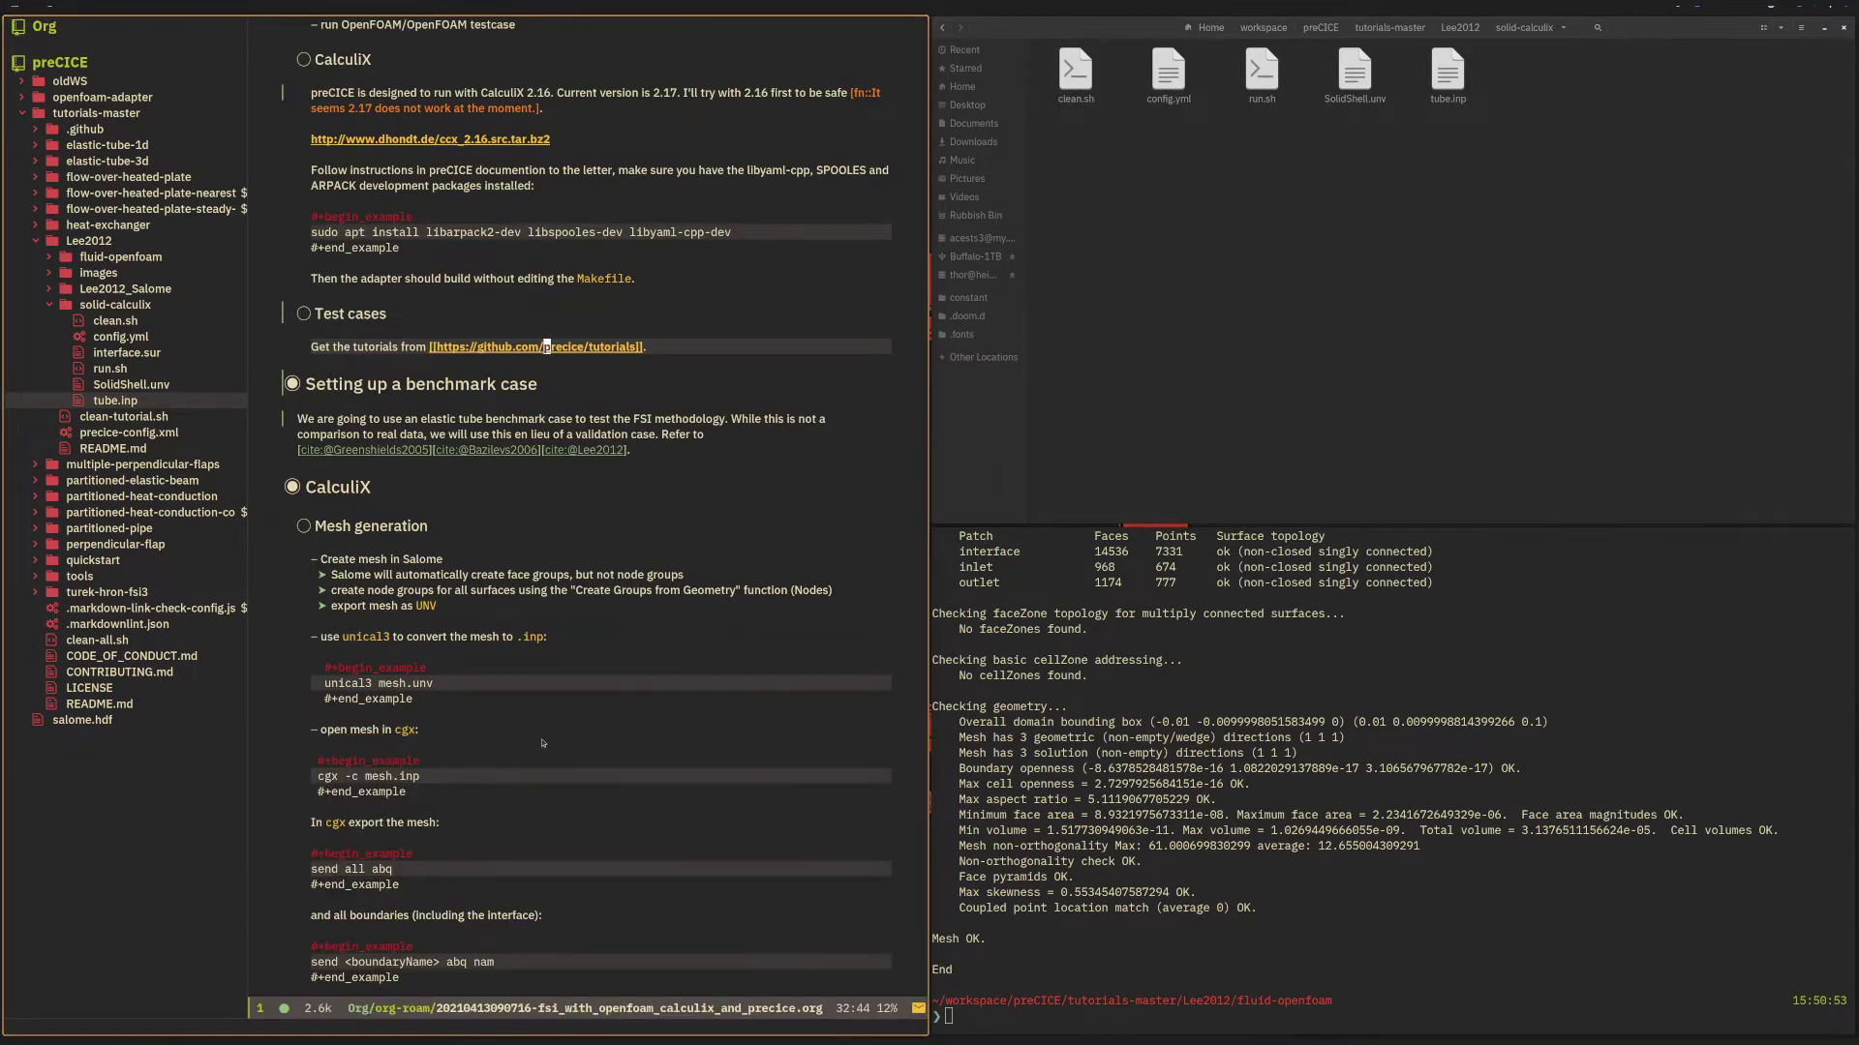
{"action": "scroll", "coordinate": [553, 750], "scroll_direction": "down", "scroll_amount": 4}
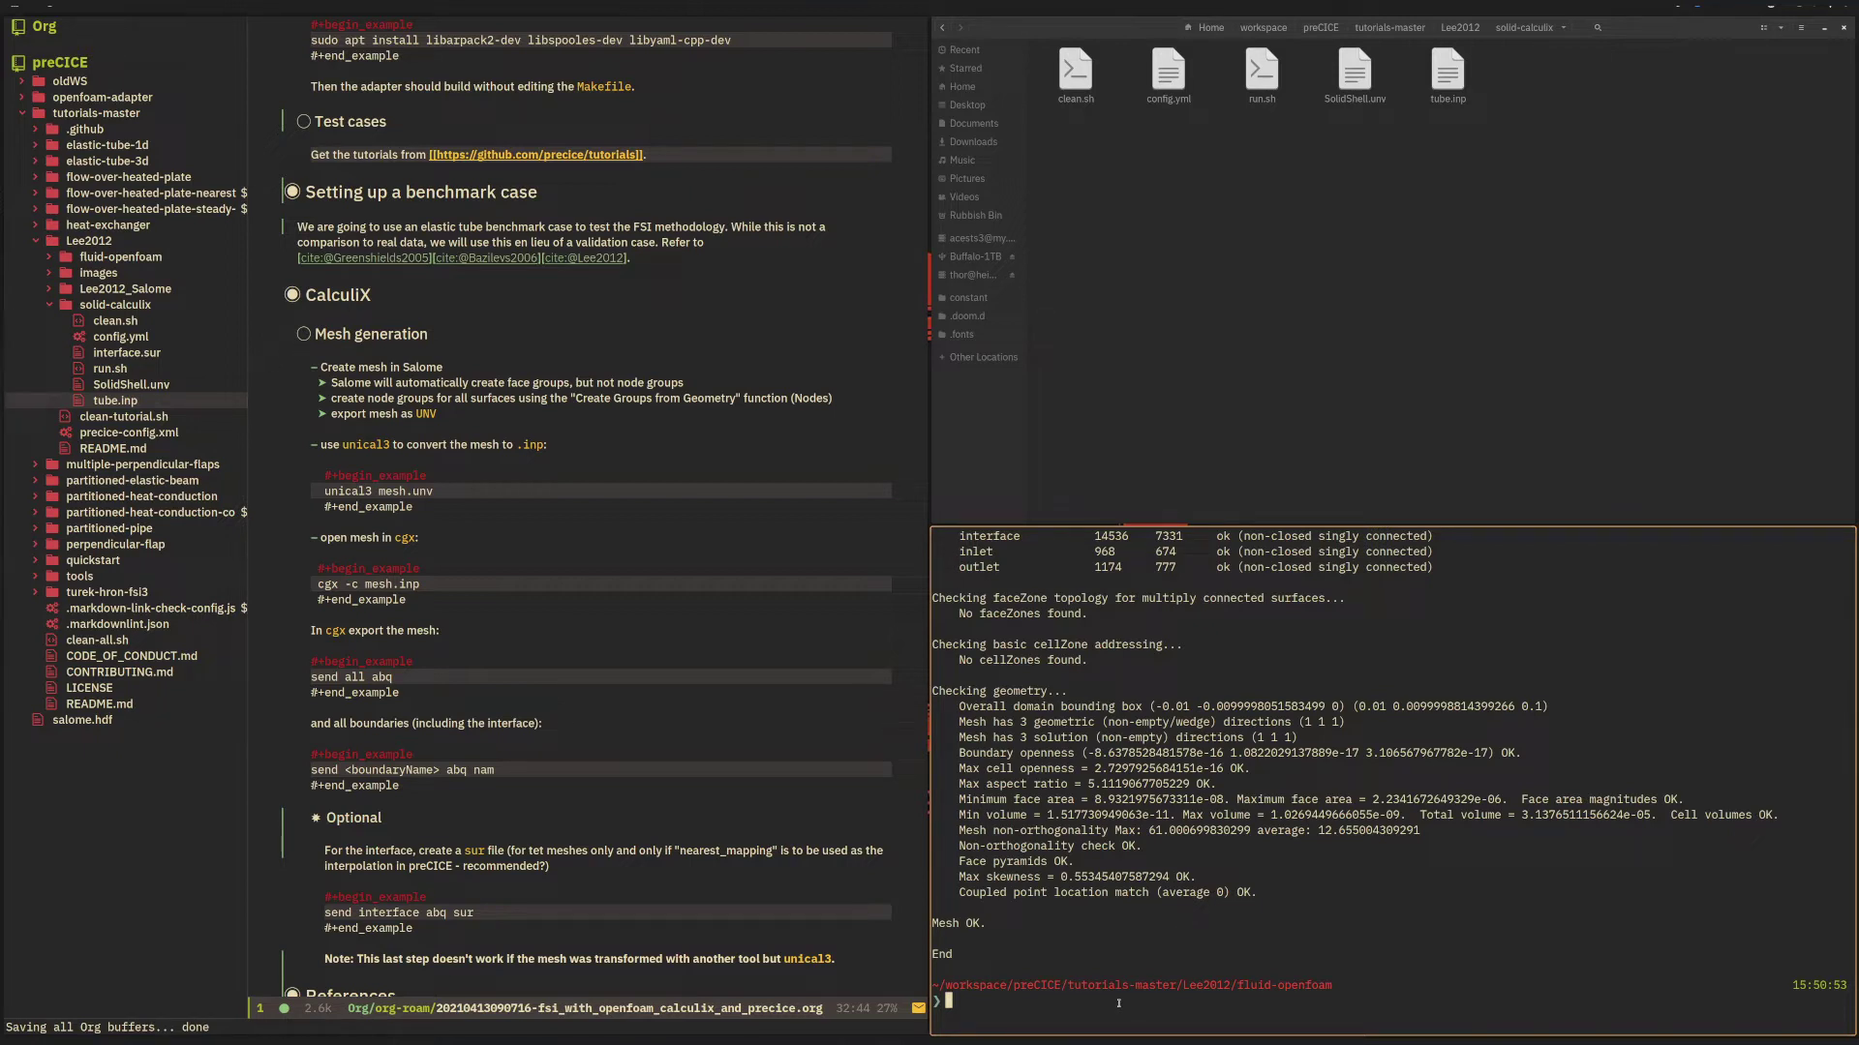
{"action": "type", "text": "~"}
{"action": "type", "text": "/workspace/"}
{"action": "type", "text": "CalculiX/unv2ccx/"}
Tab-complete a unical3 conversion command, then abandon it with Ctrl-C.
{"action": "key", "text": "Tab"}
{"action": "type", "text": "c"}
{"action": "key", "text": "Tab"}
{"action": "type", "text": "u"}
{"action": "key", "text": "Tab"}
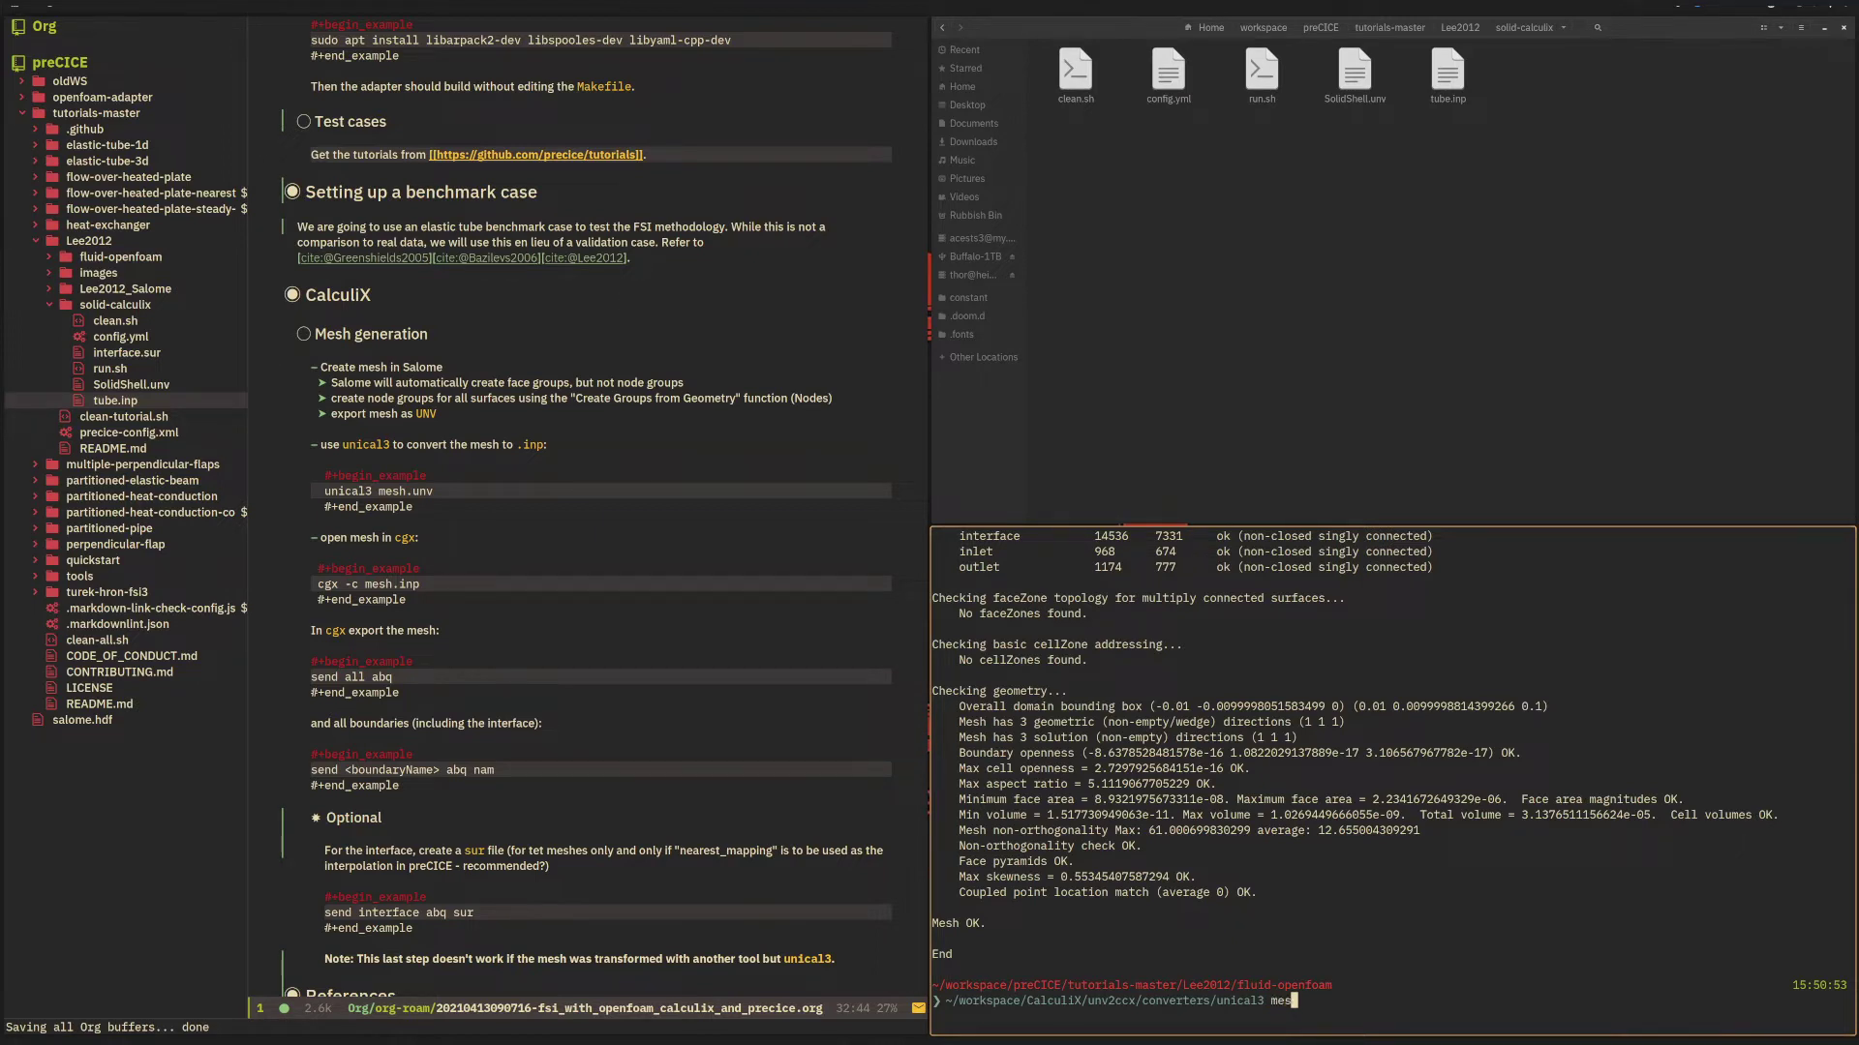
{"action": "key", "text": "Tab"}
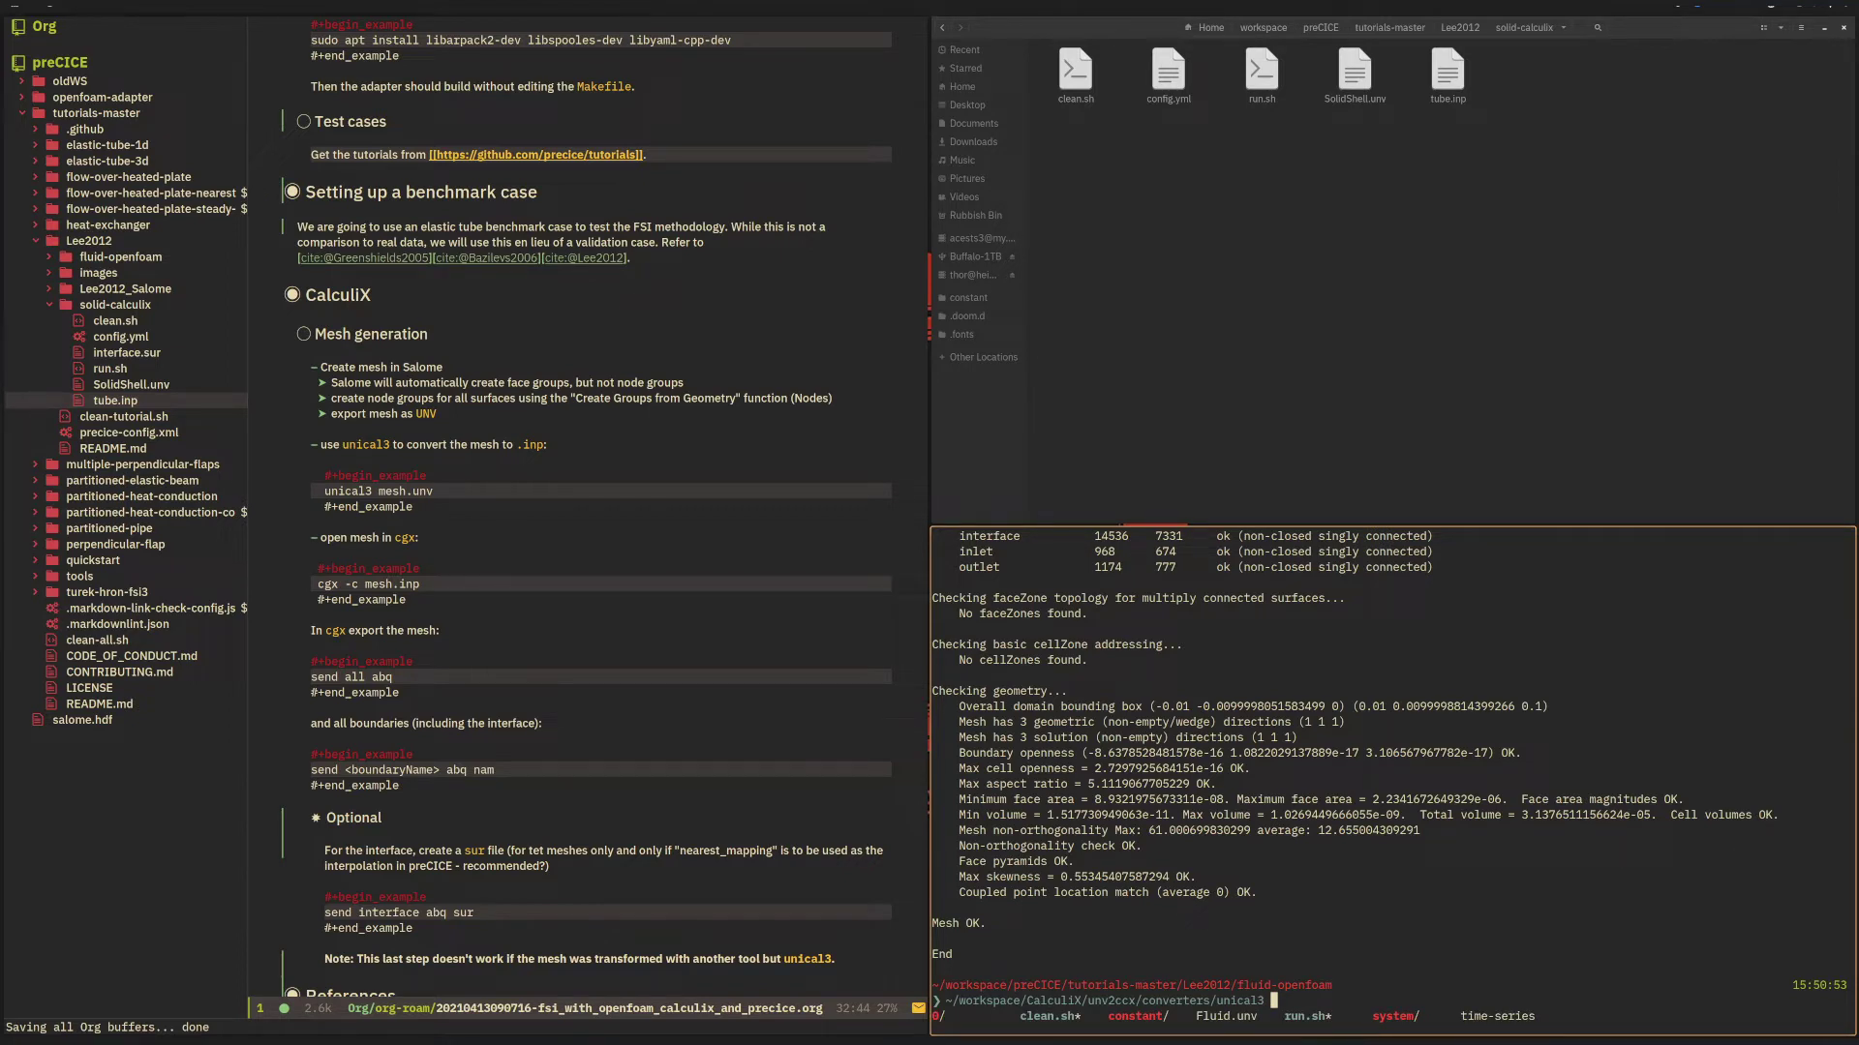
{"action": "key", "text": "ctrl+c"}
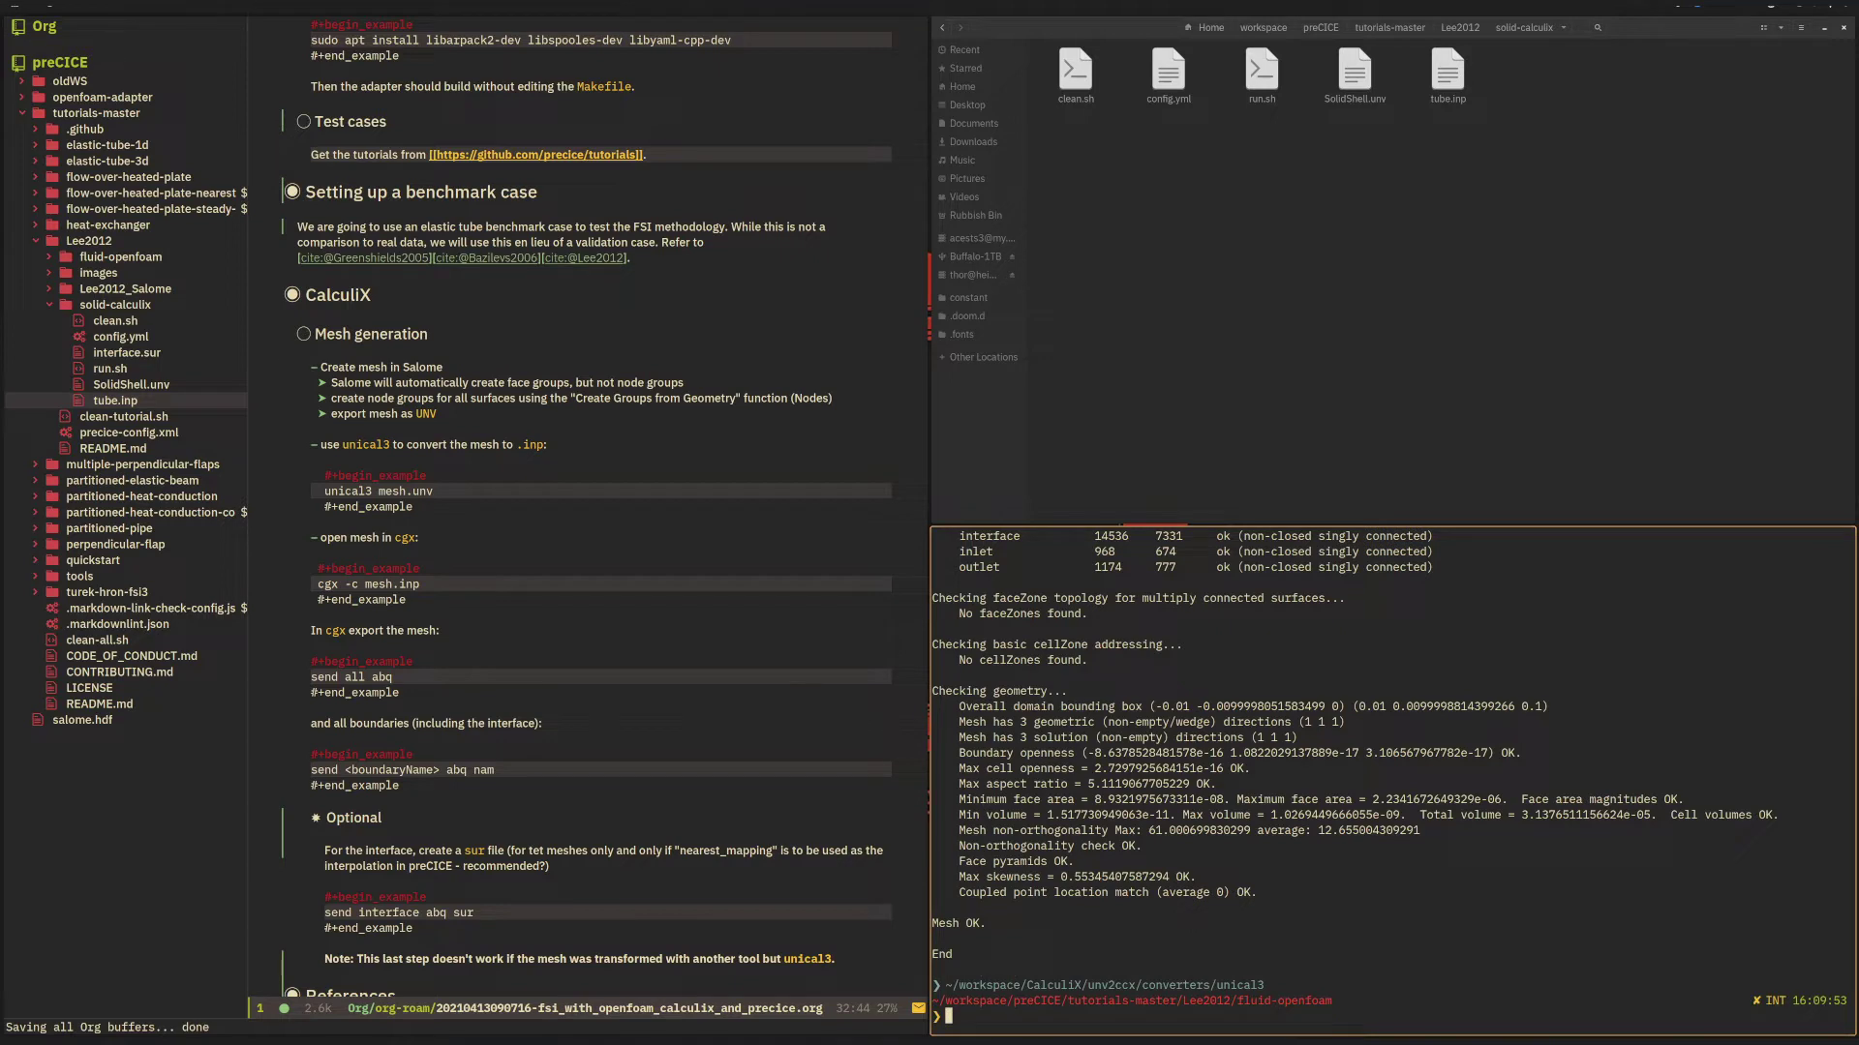
{"action": "type", "text": "cd ../so"}
Change into ../solid-calculix, clear the screen and list its five files.
{"action": "key", "text": "Tab"}
{"action": "key", "text": "Return"}
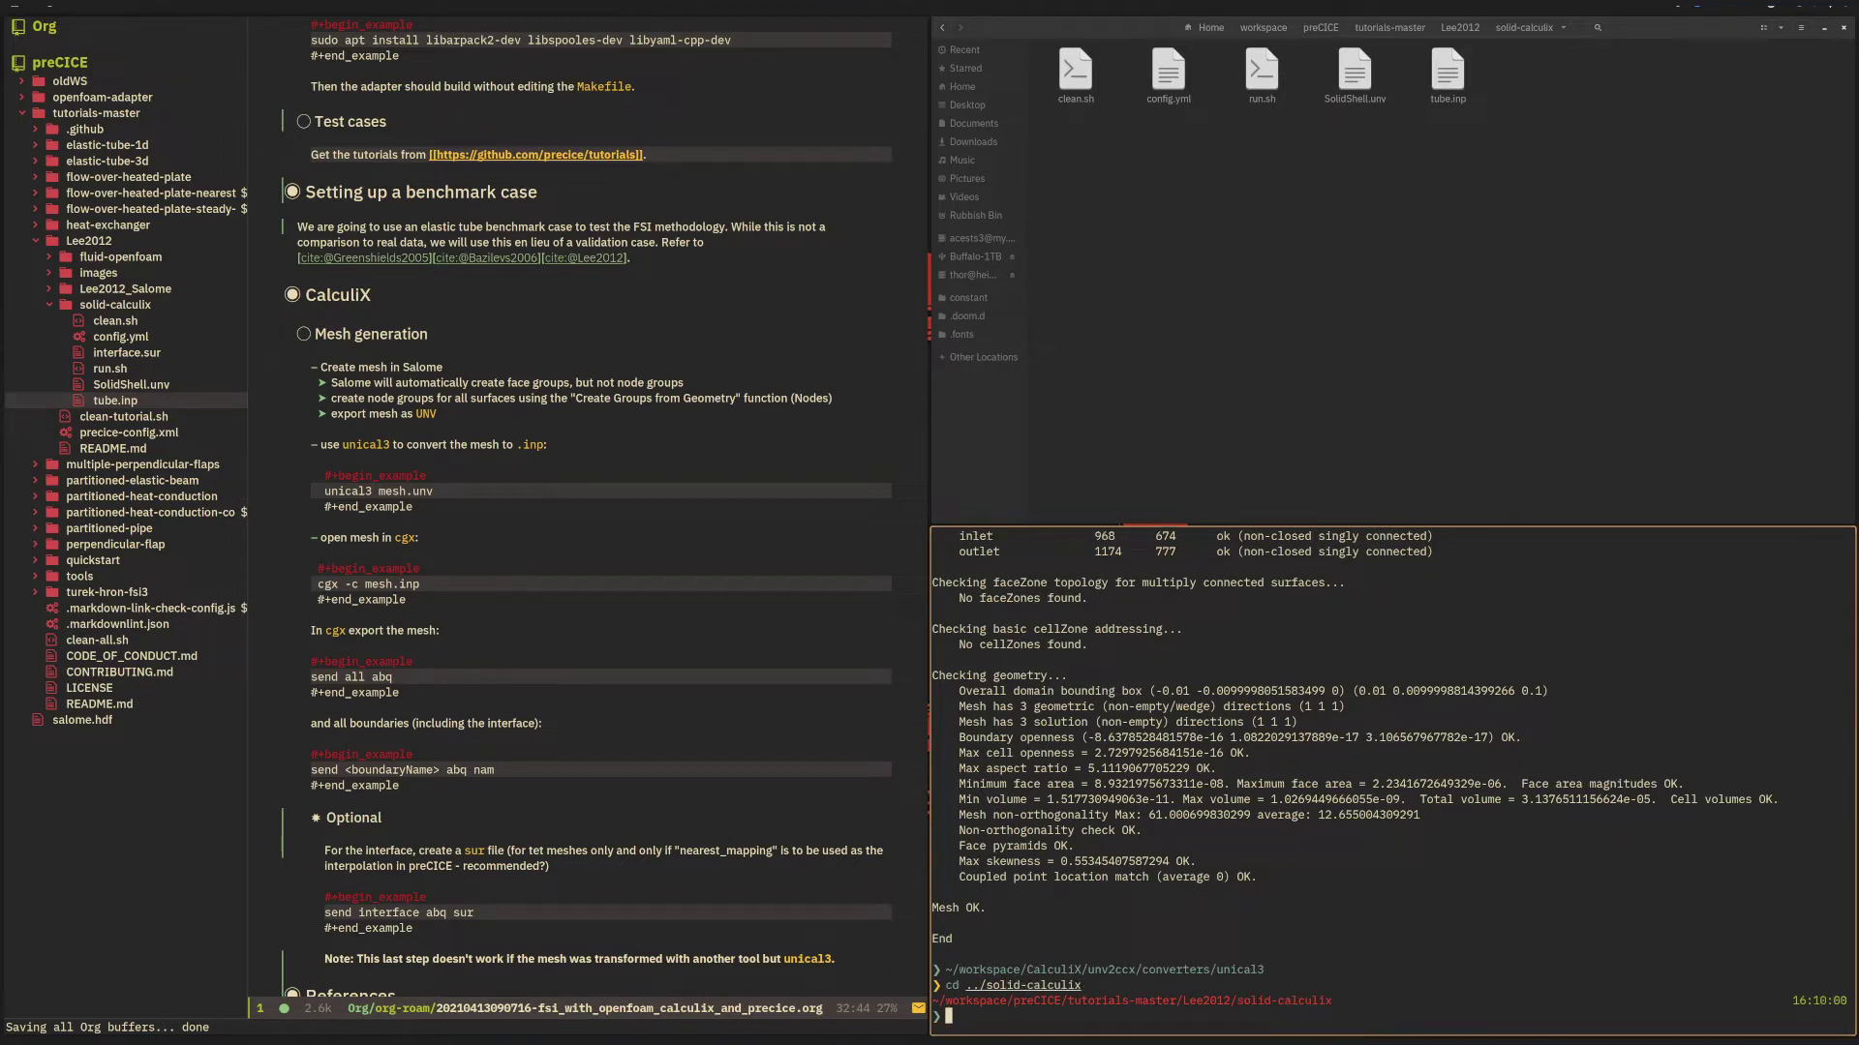
{"action": "type", "text": "clear"}
{"action": "key", "text": "Return"}
{"action": "type", "text": "ls"}
{"action": "key", "text": "Return"}
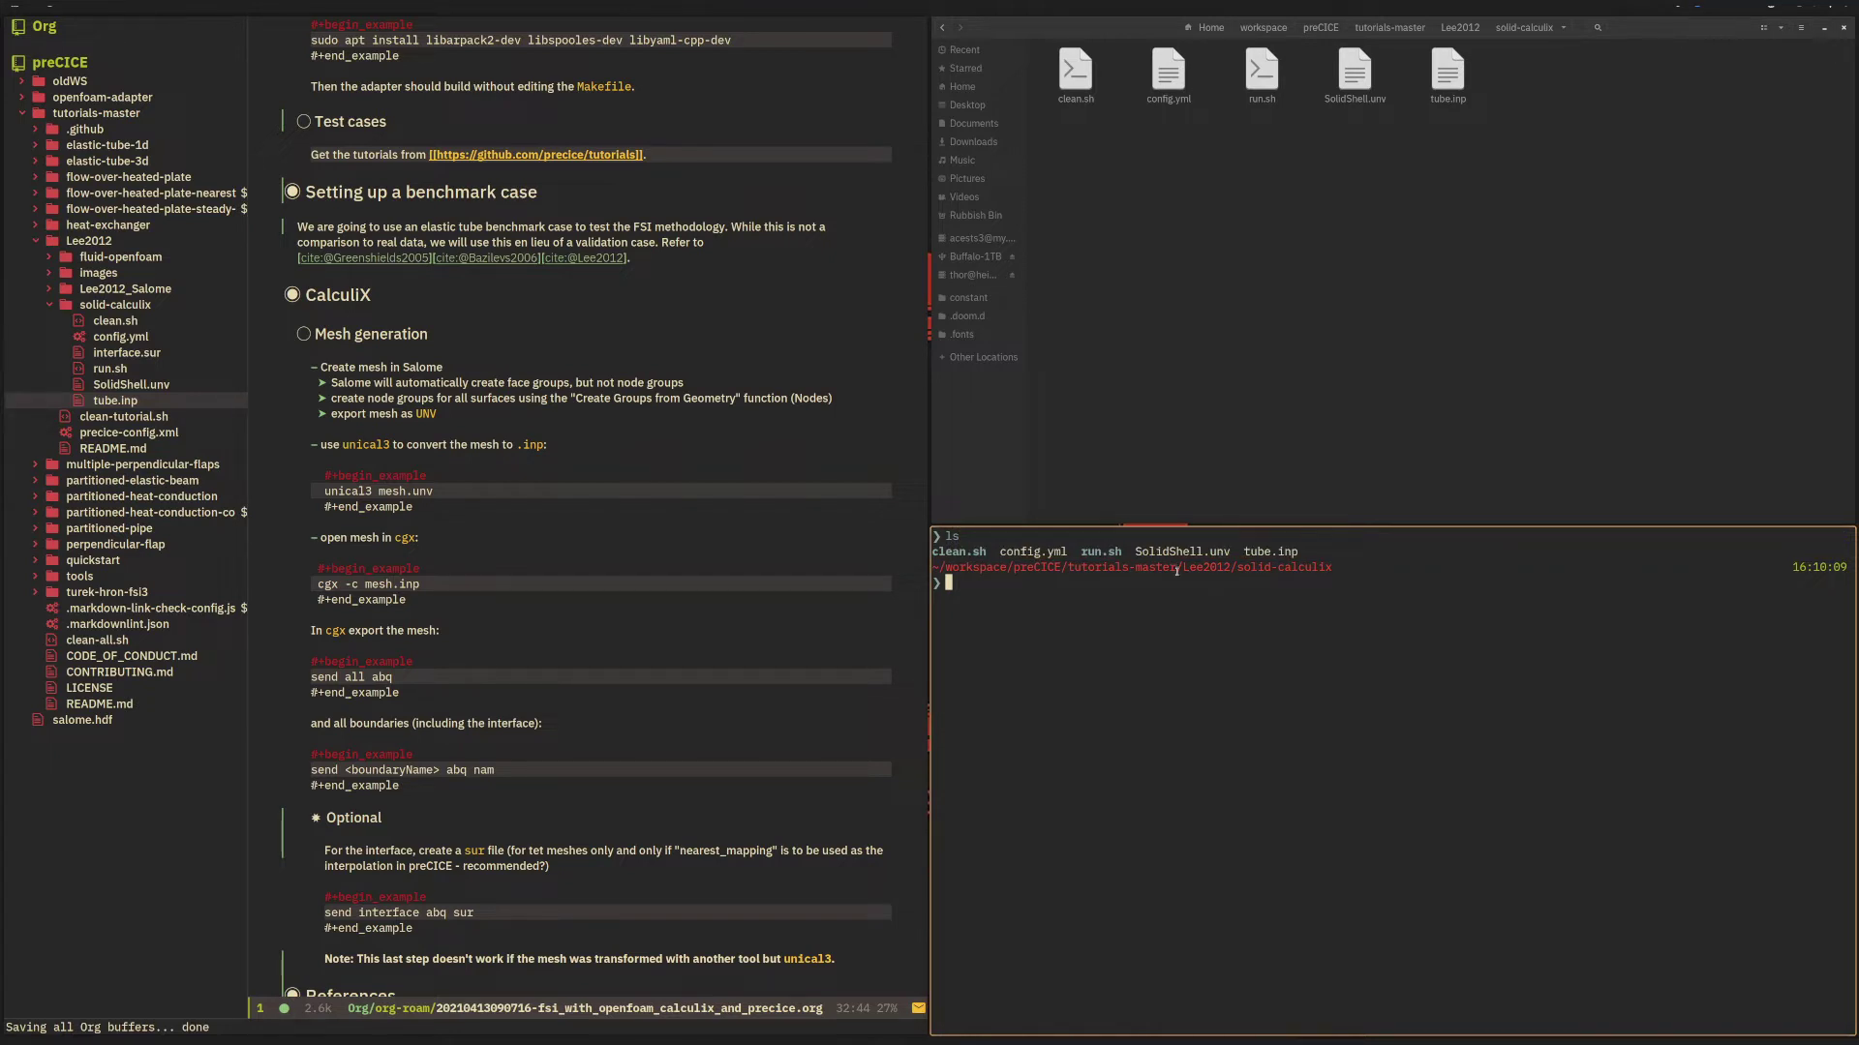
{"action": "type", "text": "~/wor"}
Build the unical3 converter path and run it on SolidShell.unv.
{"action": "key", "text": "Tab"}
{"action": "type", "text": "C"}
{"action": "key", "text": "Tab"}
{"action": "key", "text": "Tab"}
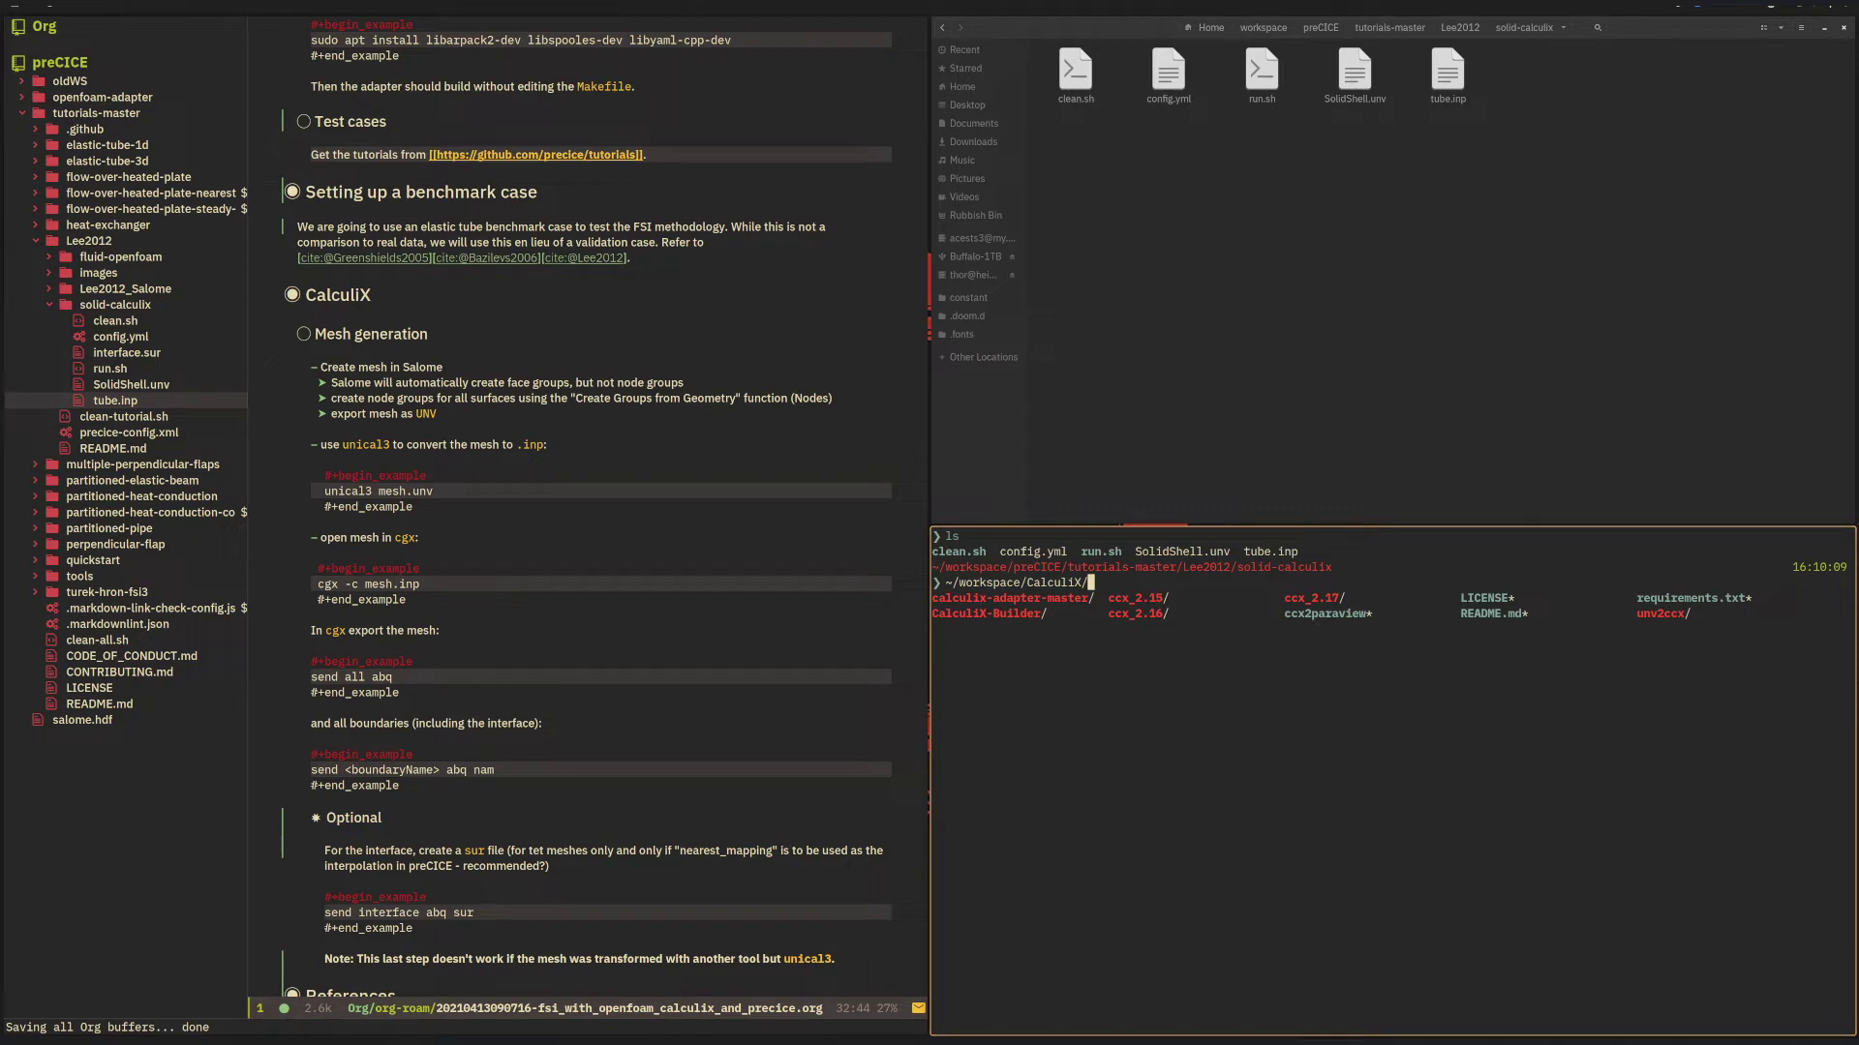
{"action": "type", "text": "u"}
{"action": "key", "text": "Tab"}
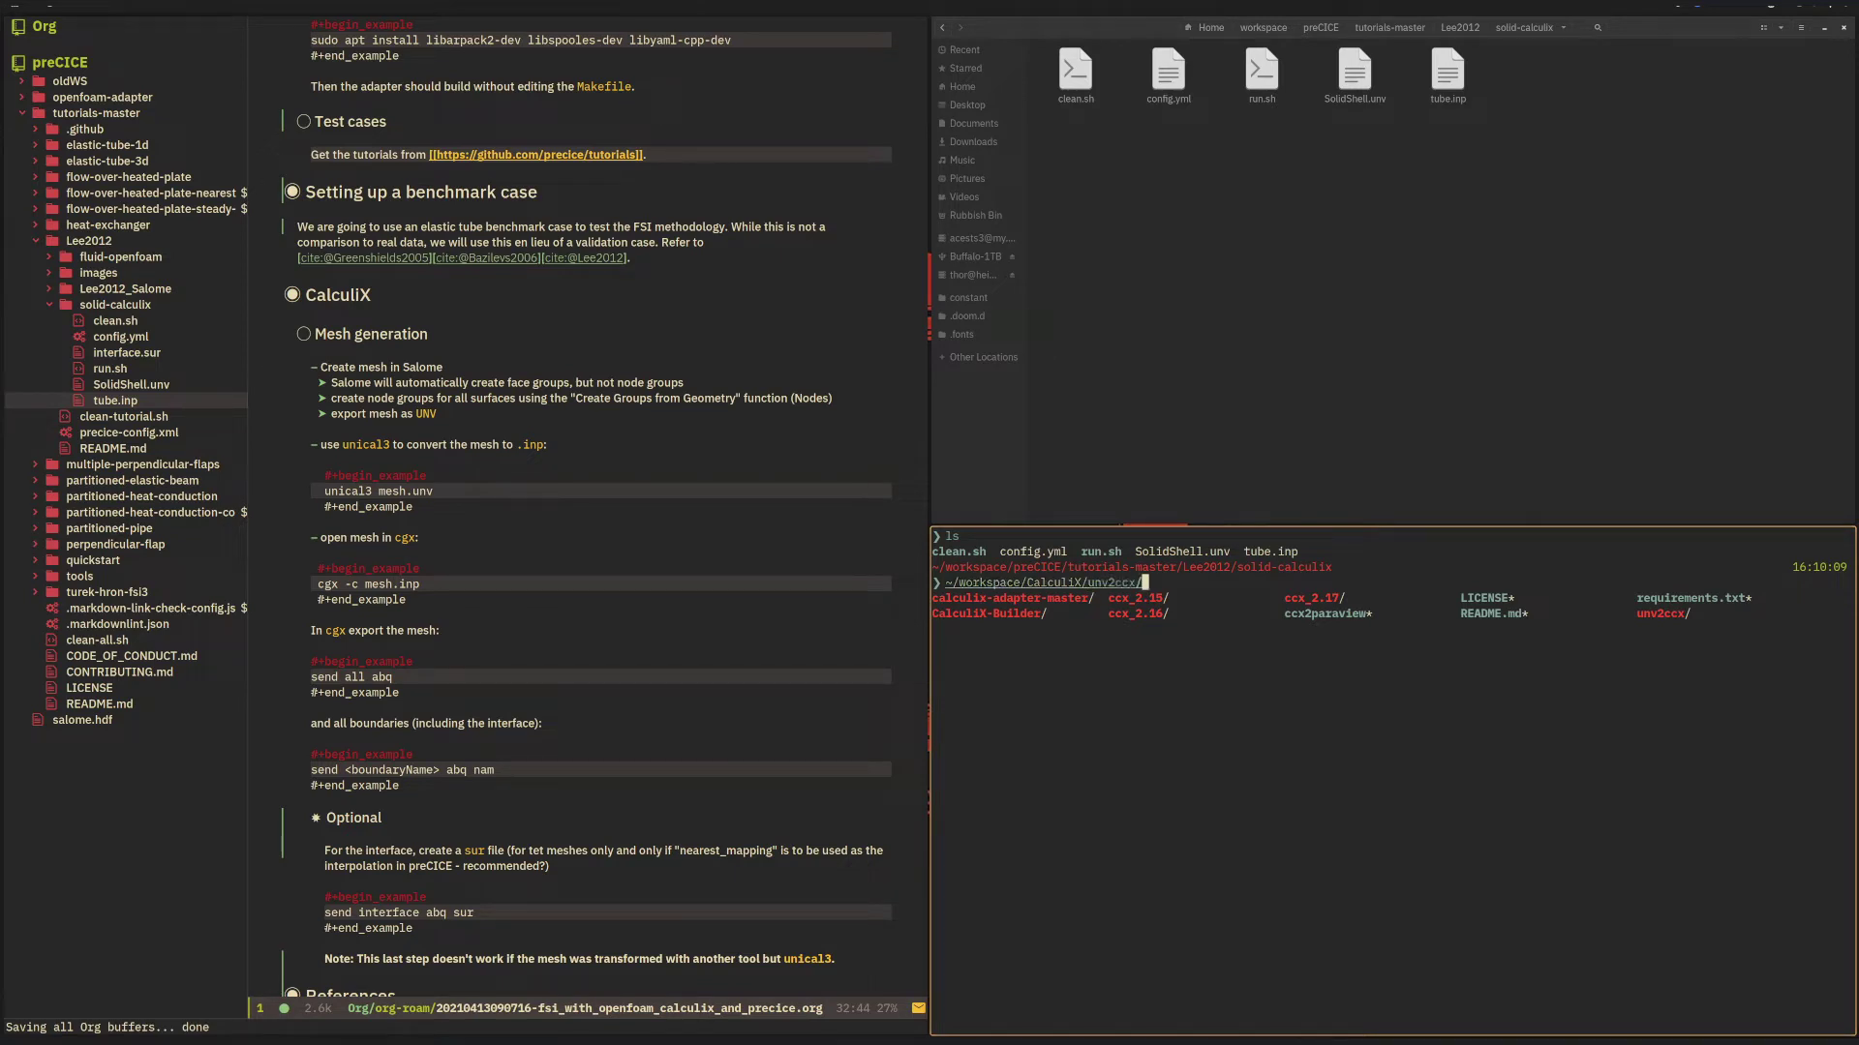
{"action": "type", "text": "unic"}
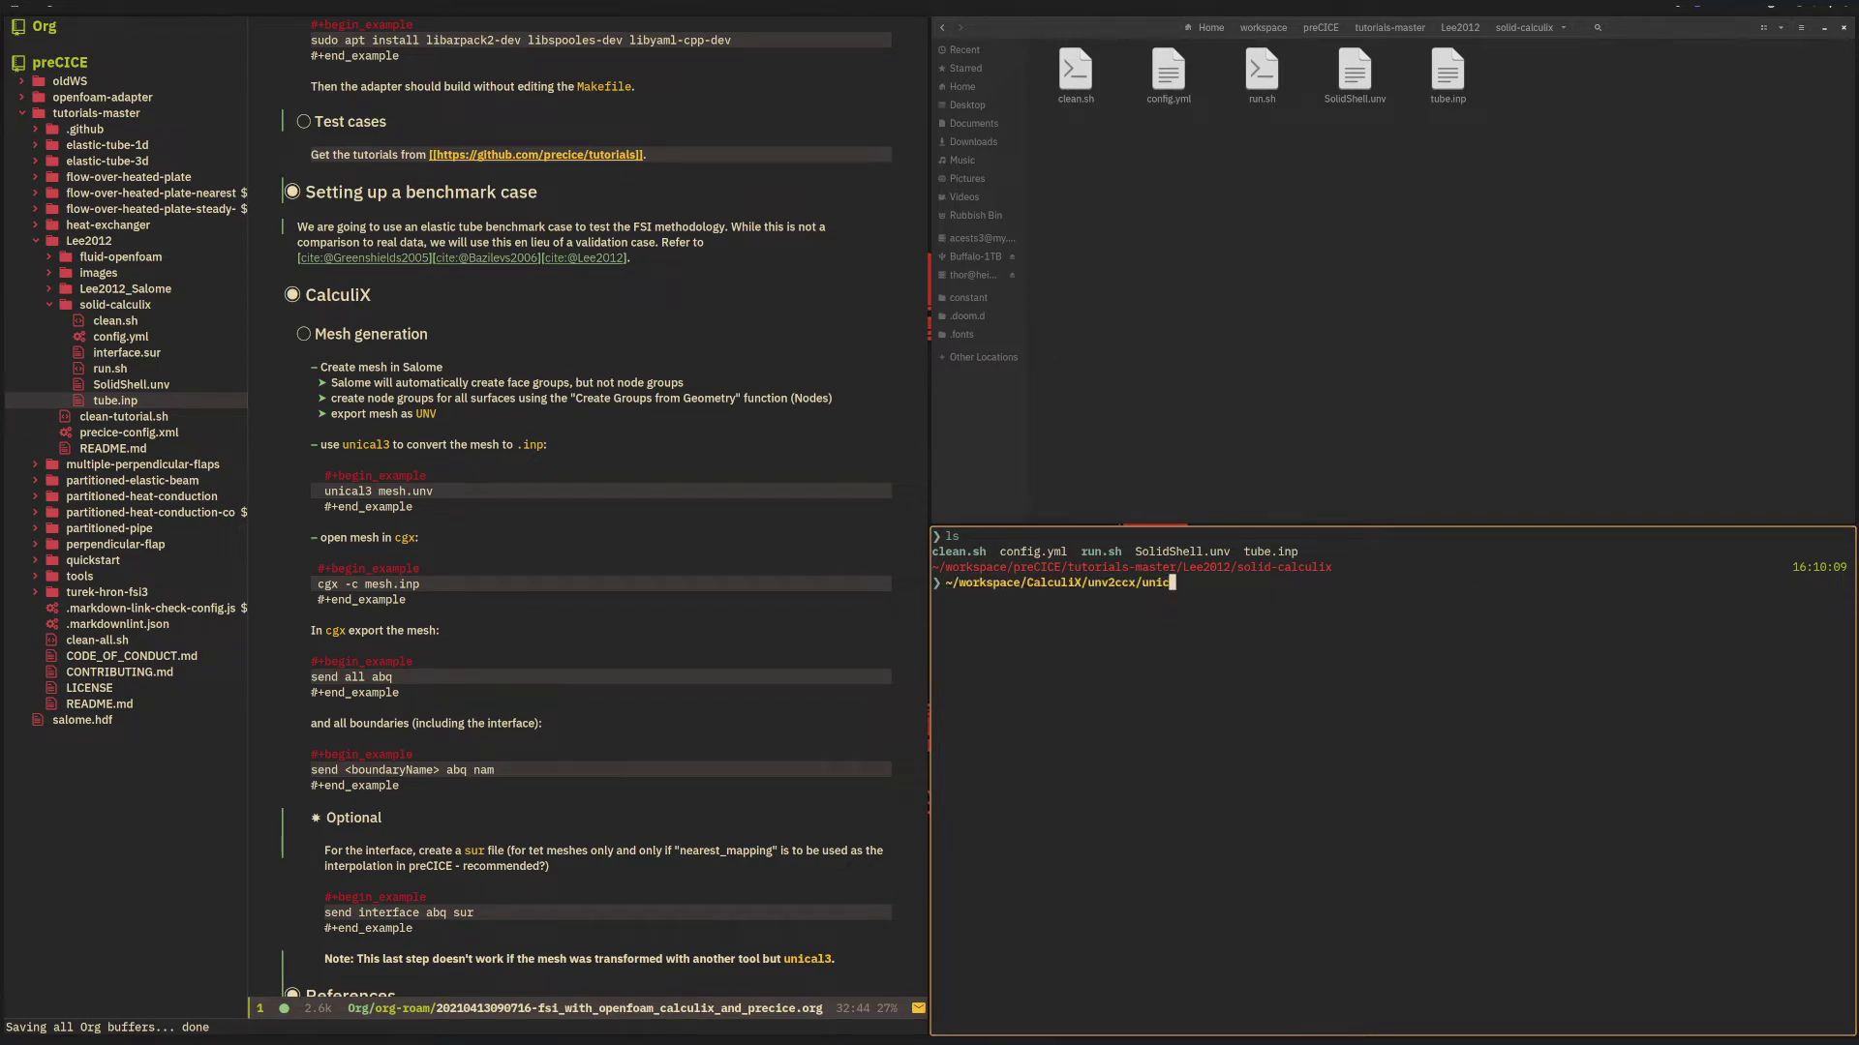
{"action": "type", "text": "a"}
{"action": "key", "text": "BackSpace"}
{"action": "key", "text": "BackSpace"}
{"action": "key", "text": "BackSpace"}
{"action": "key", "text": "BackSpace"}
{"action": "key", "text": "BackSpace"}
{"action": "type", "text": "c"}
{"action": "key", "text": "Tab"}
{"action": "type", "text": "unica"}
{"action": "key", "text": "Tab"}
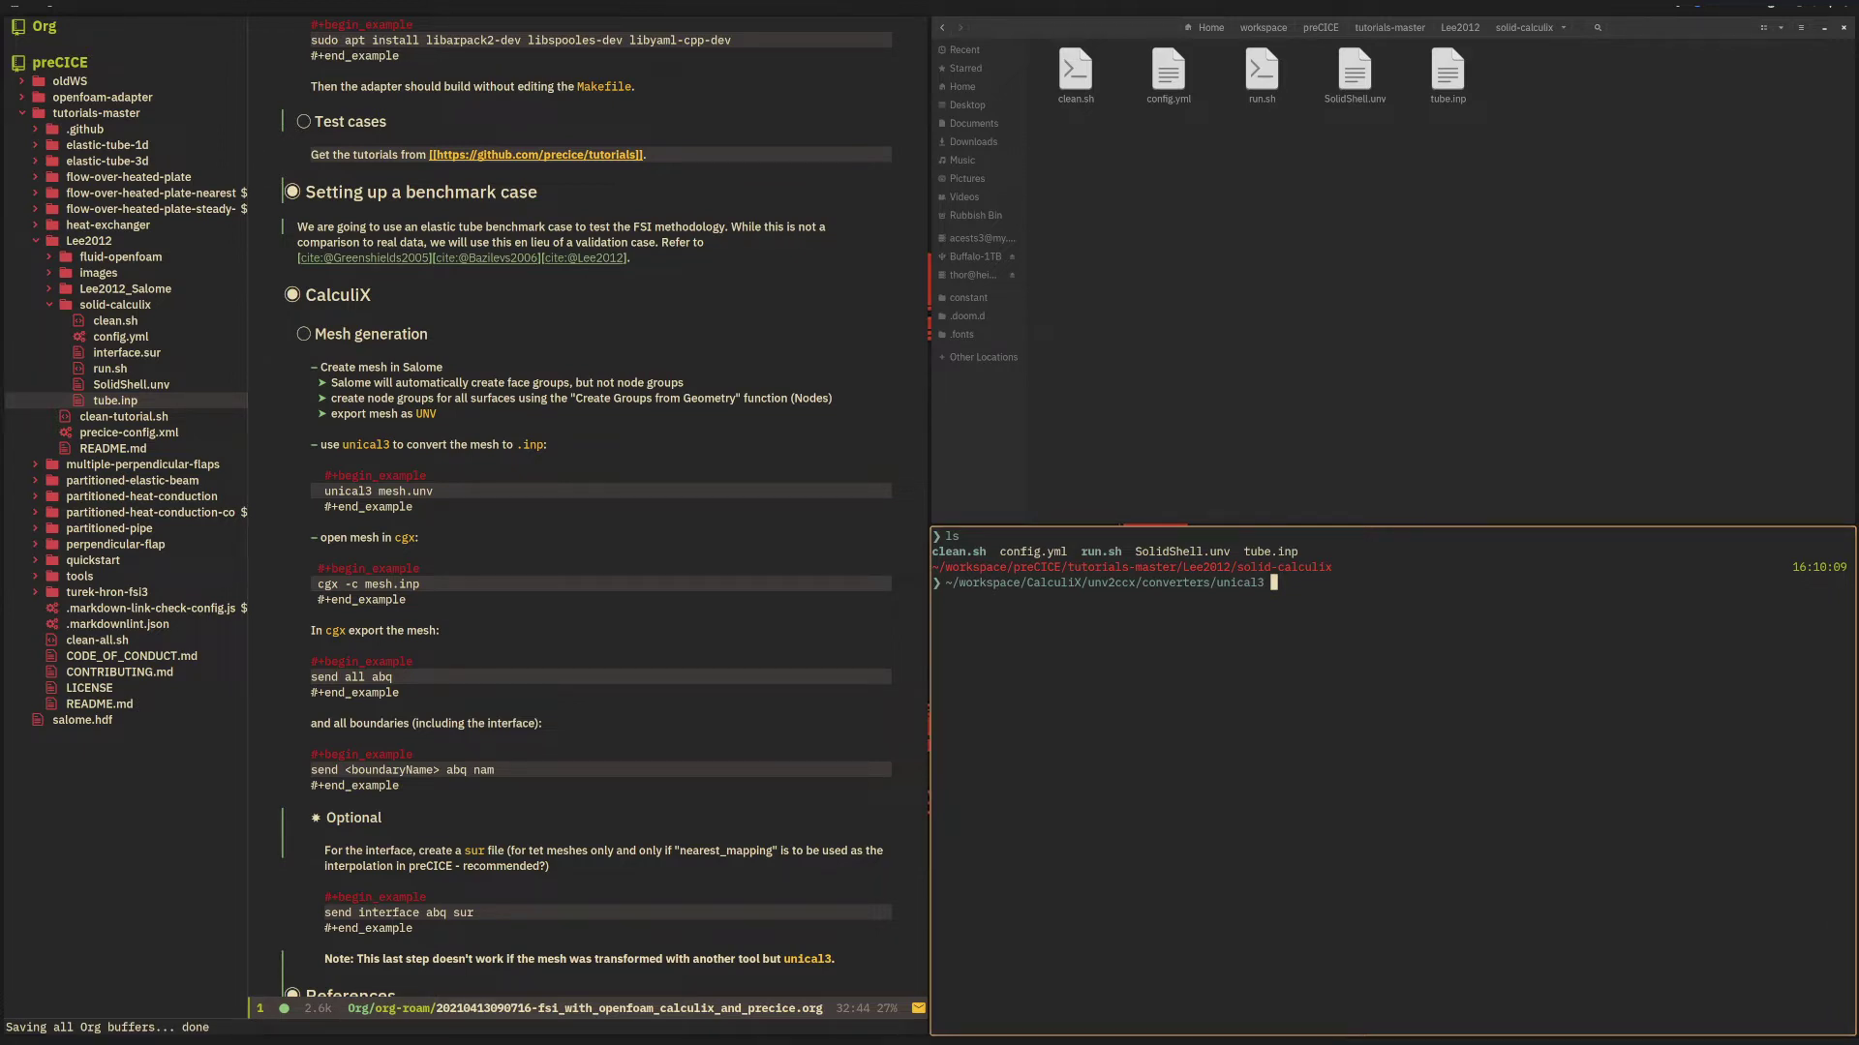
{"action": "type", "text": "S"}
{"action": "key", "text": "Tab"}
{"action": "key", "text": "Return"}
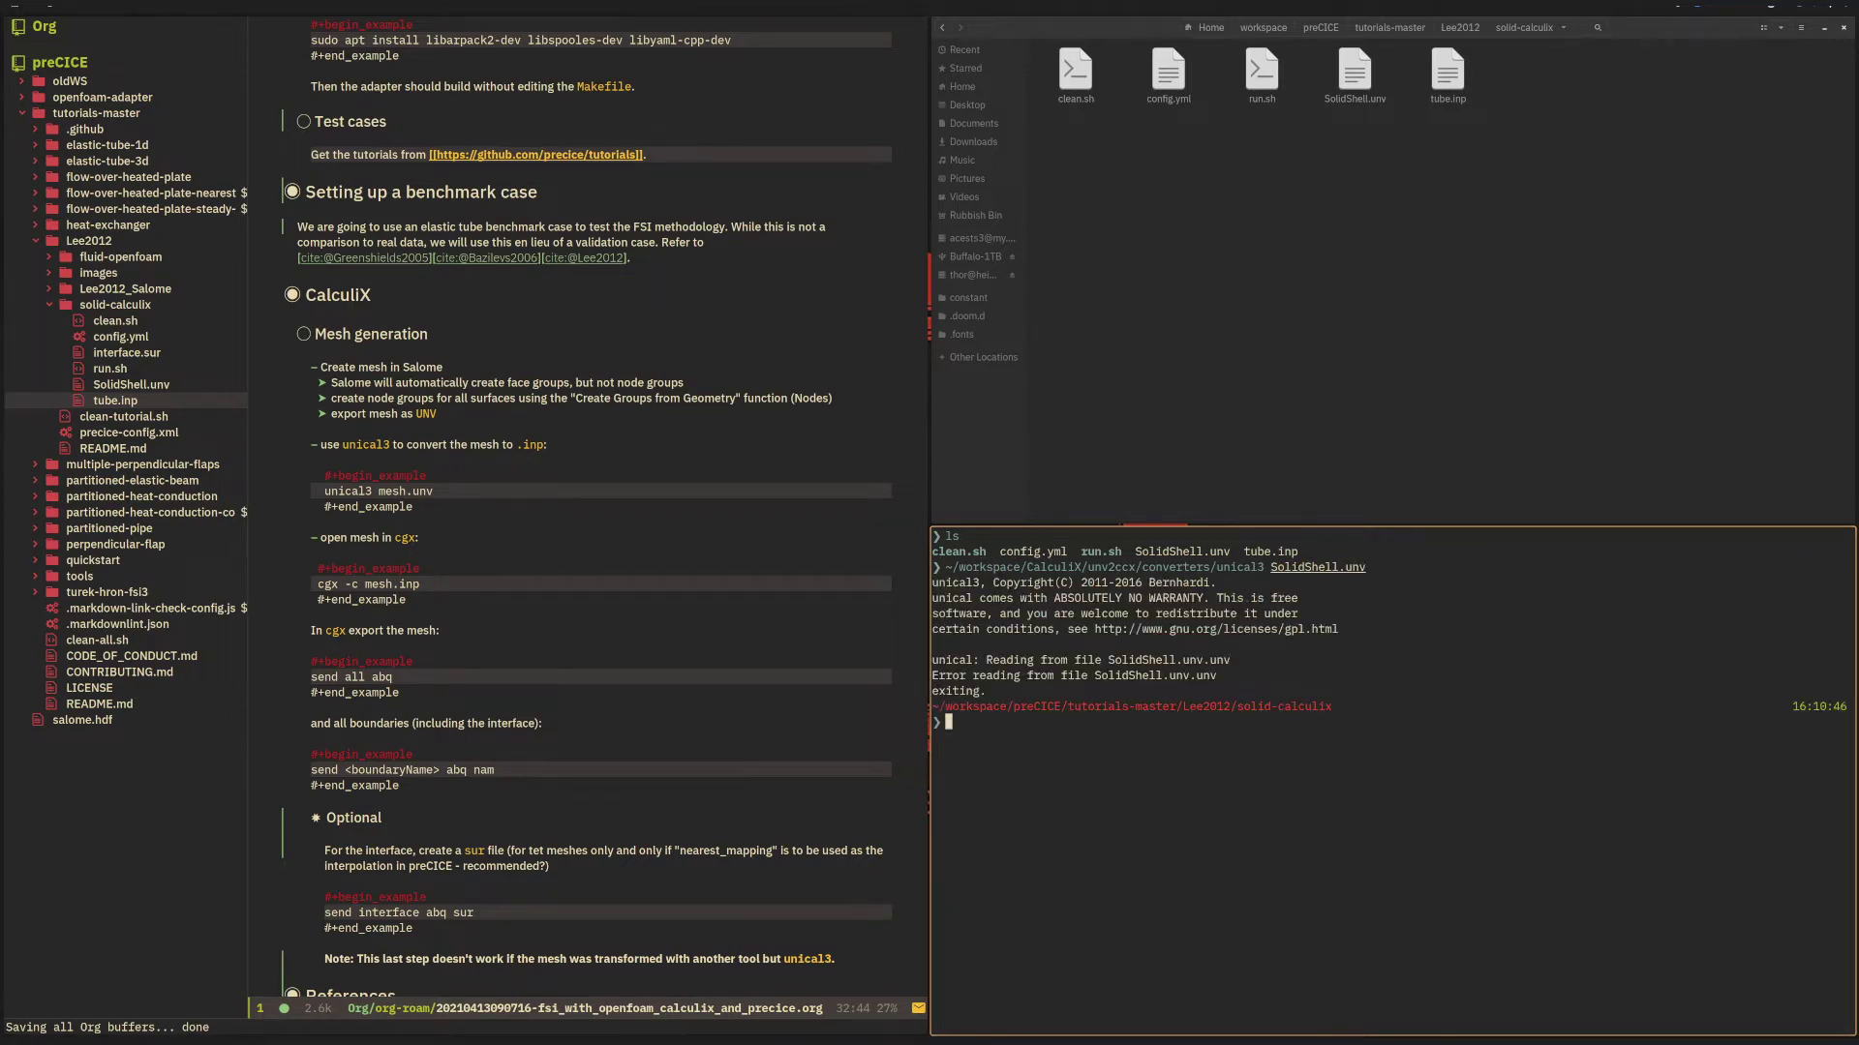
Rerun unical3 on SolidShell without the .unv extension to write SolidShell.inp.
{"action": "key", "text": "Up"}
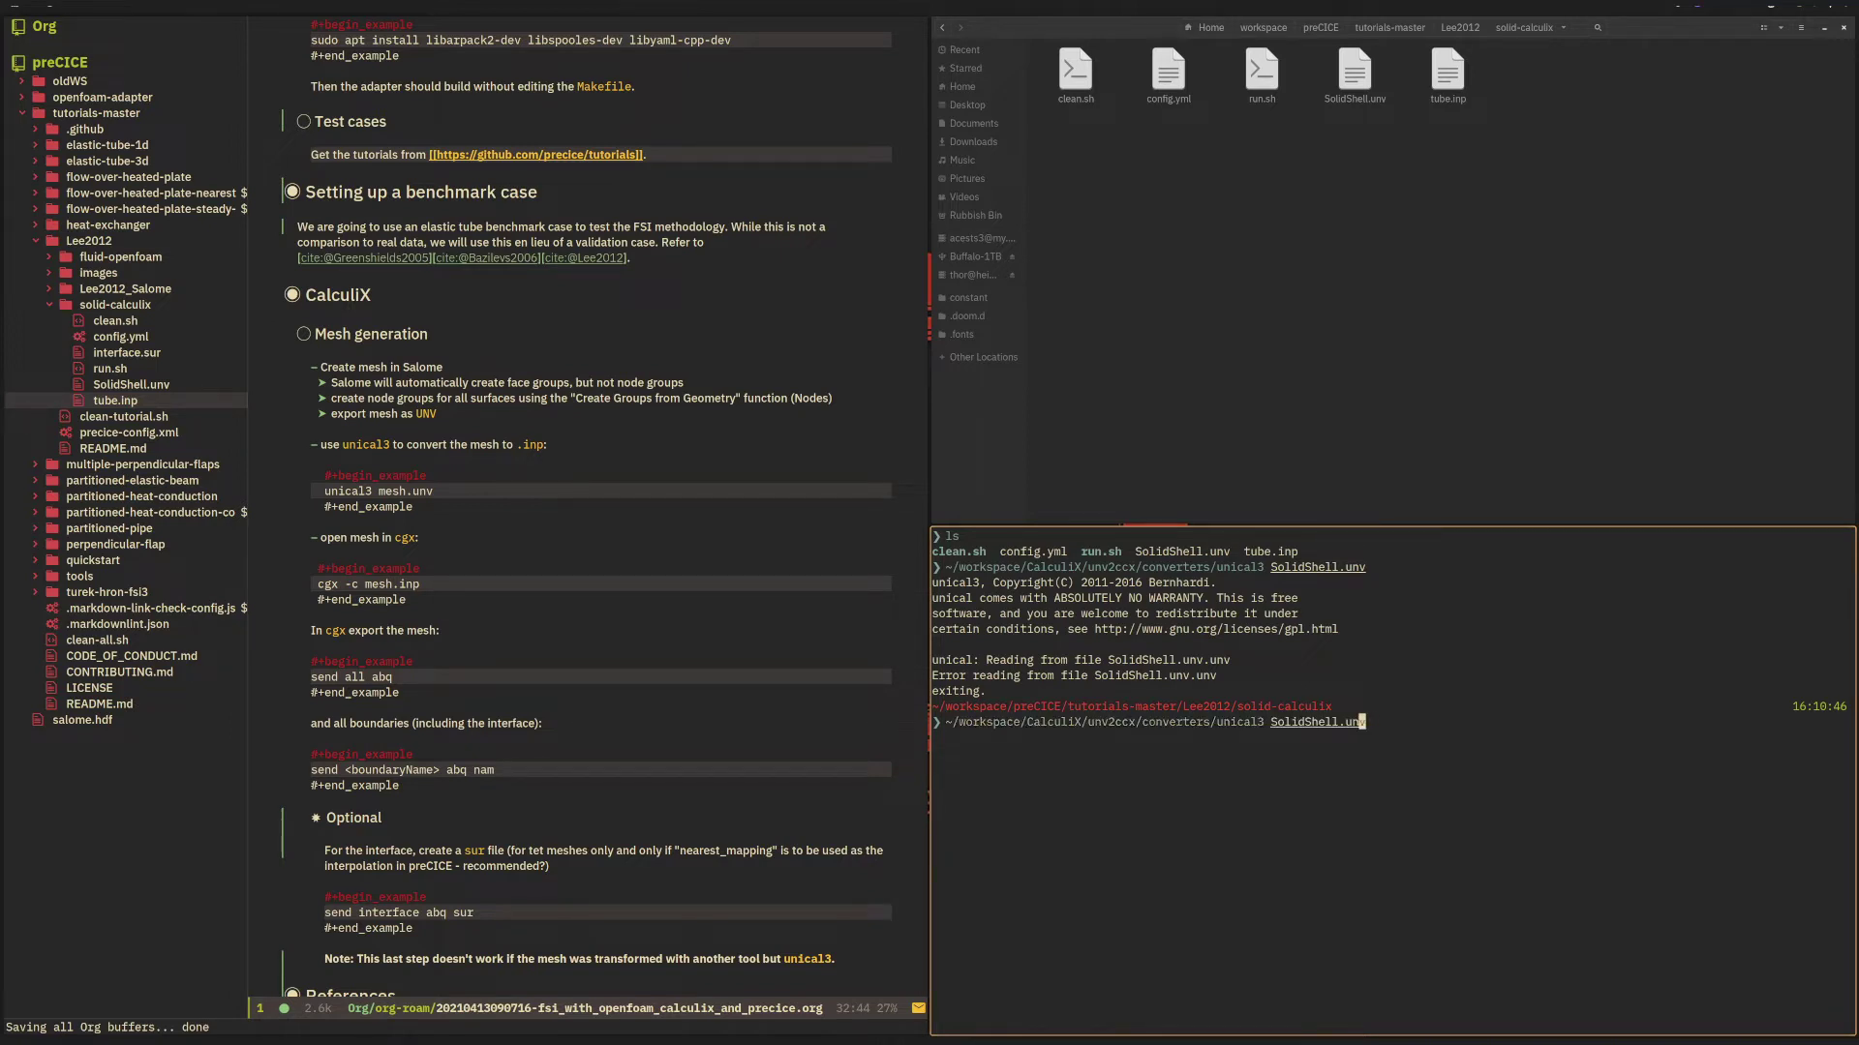
{"action": "key", "text": "BackSpace"}
{"action": "key", "text": "BackSpace"}
{"action": "key", "text": "BackSpace"}
{"action": "key", "text": "BackSpace"}
{"action": "key", "text": "Return"}
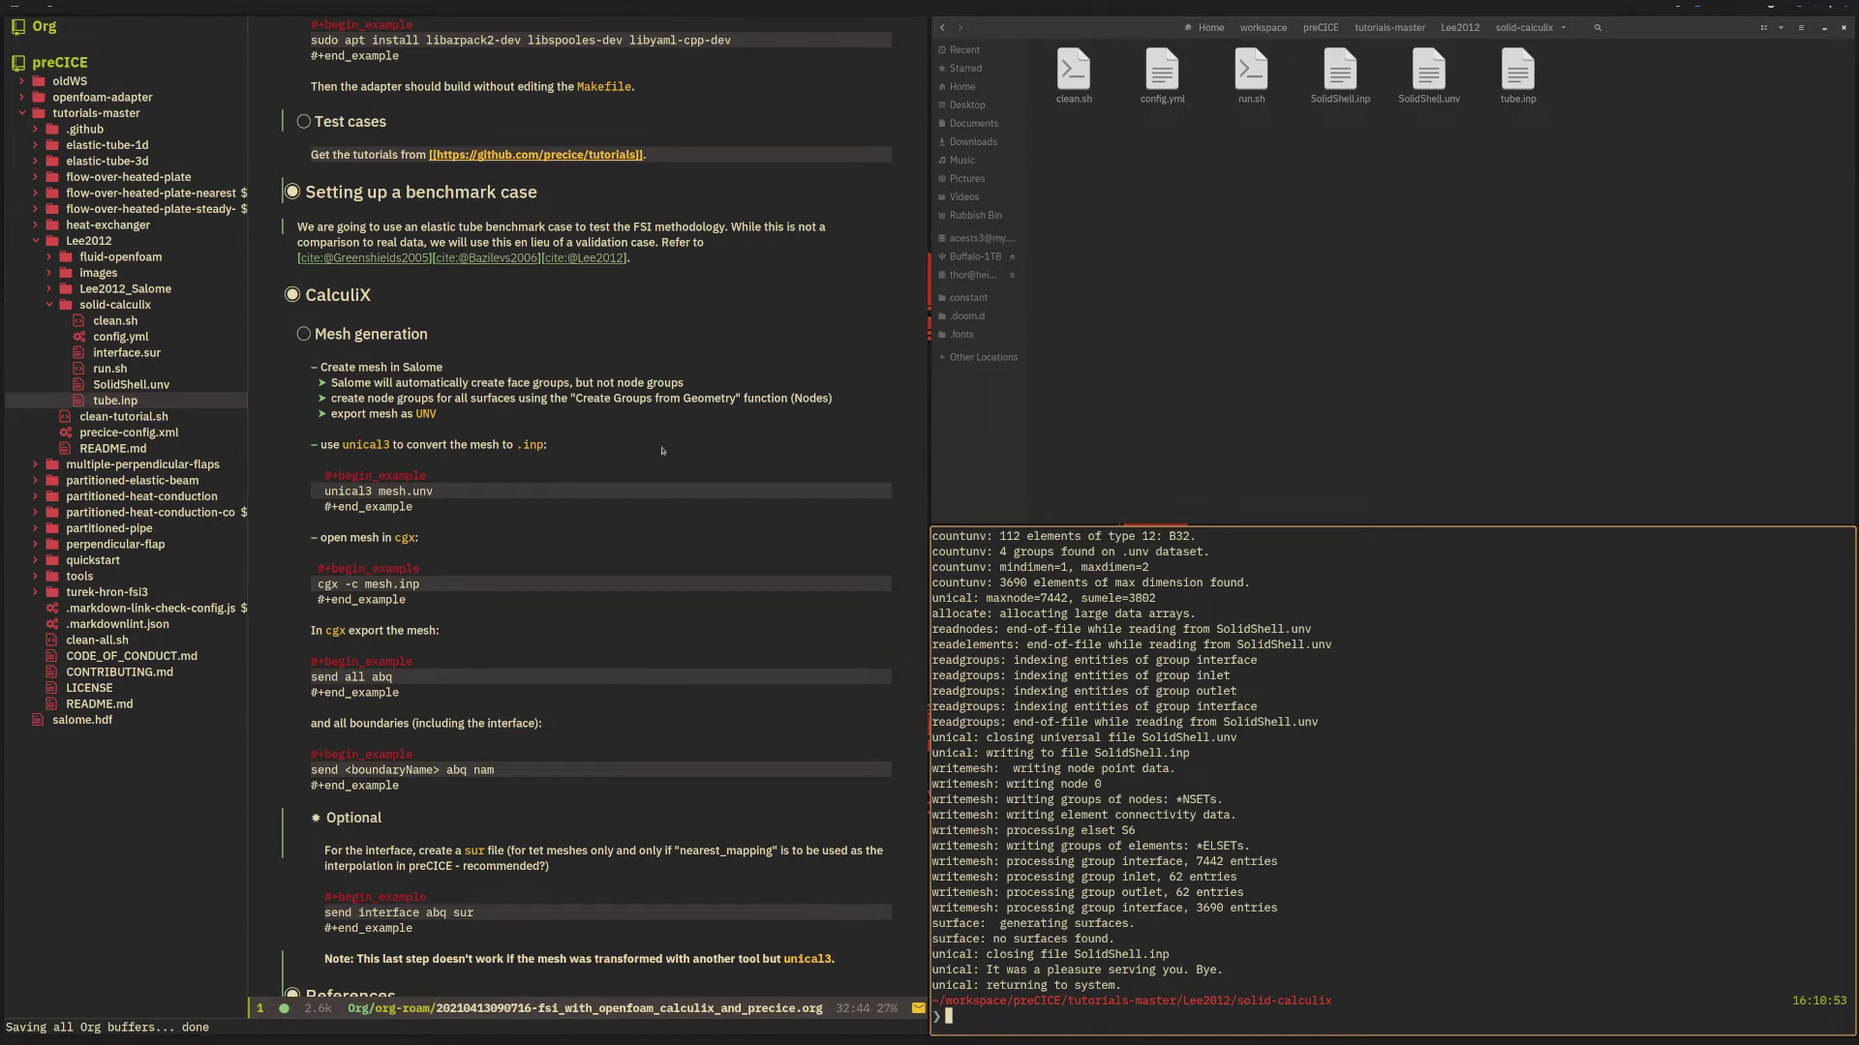
Remove .unv from the notes' conversion example and refocus the terminal.
{"action": "left_click", "coordinate": [461, 495]}
{"action": "key", "text": "BackSpace"}
{"action": "key", "text": "BackSpace"}
{"action": "key", "text": "BackSpace"}
{"action": "key", "text": "BackSpace"}
{"action": "key", "text": "Escape"}
{"action": "left_click", "coordinate": [1272, 767]}
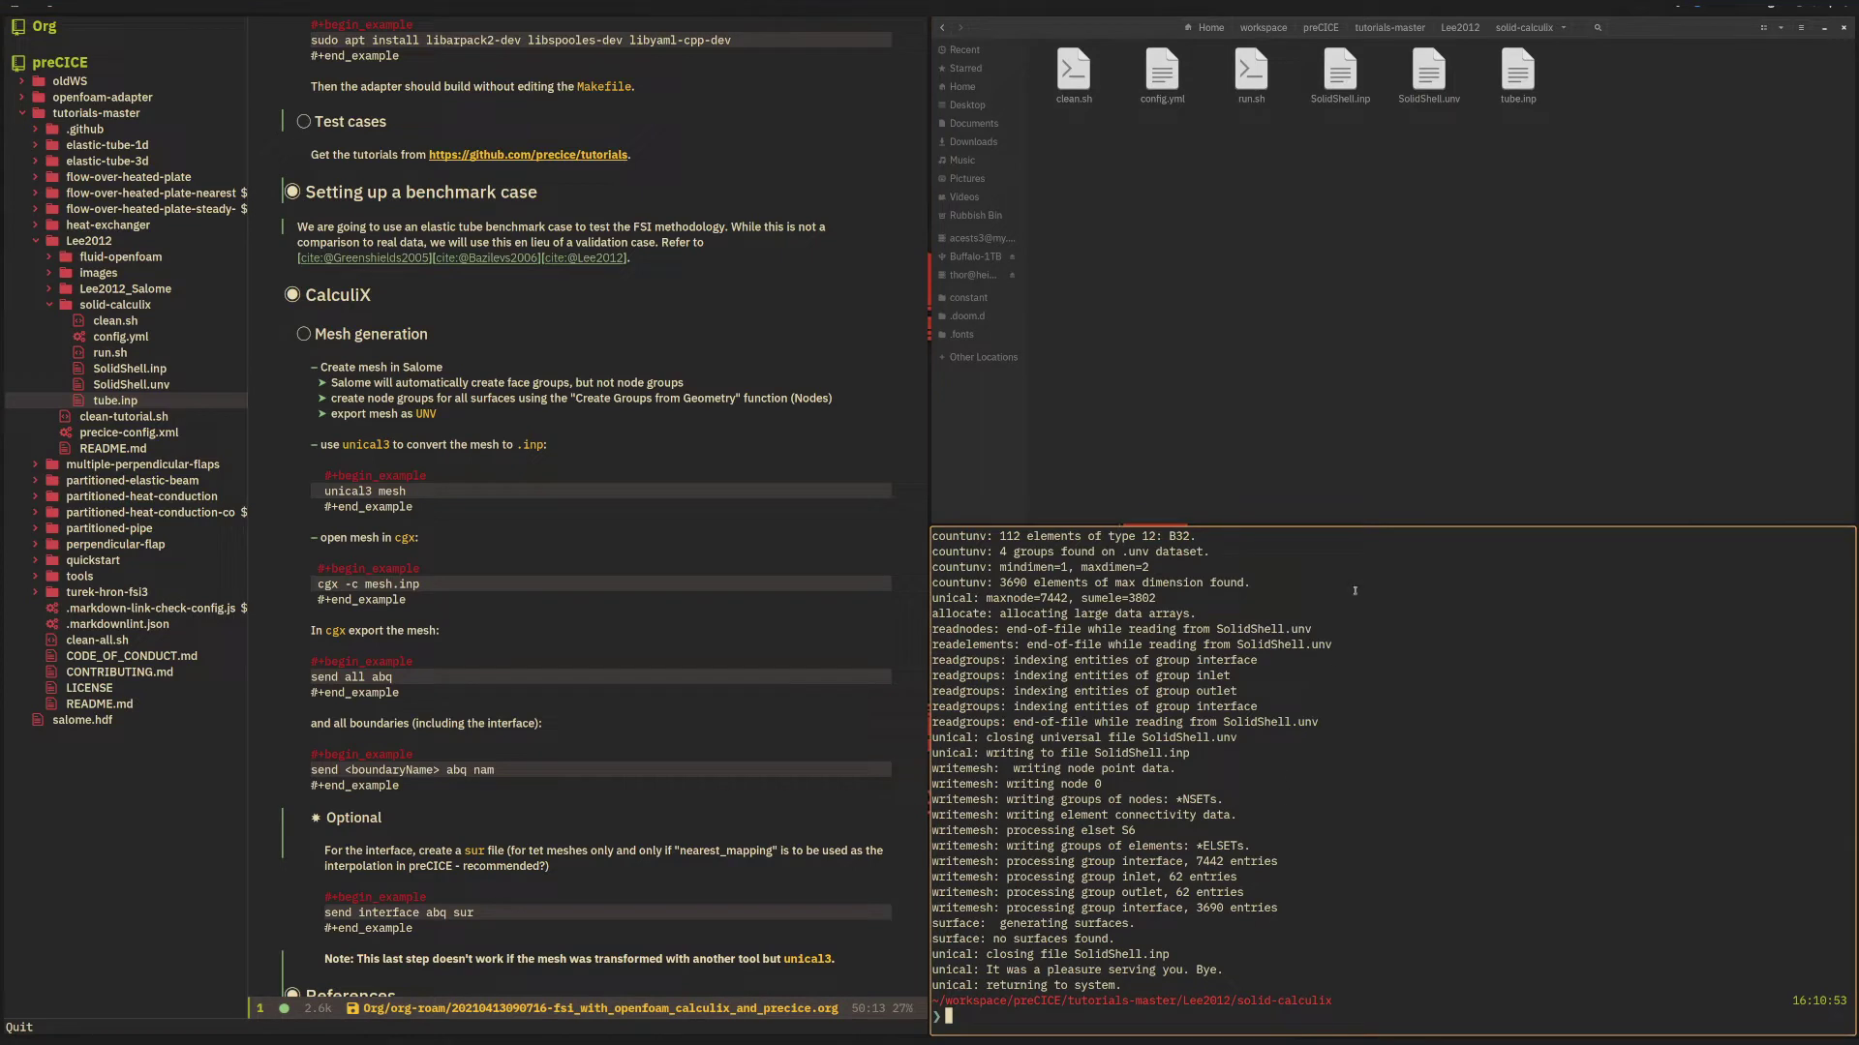
{"action": "right_click", "coordinate": [1340, 81]}
{"action": "left_click", "coordinate": [1364, 111]}
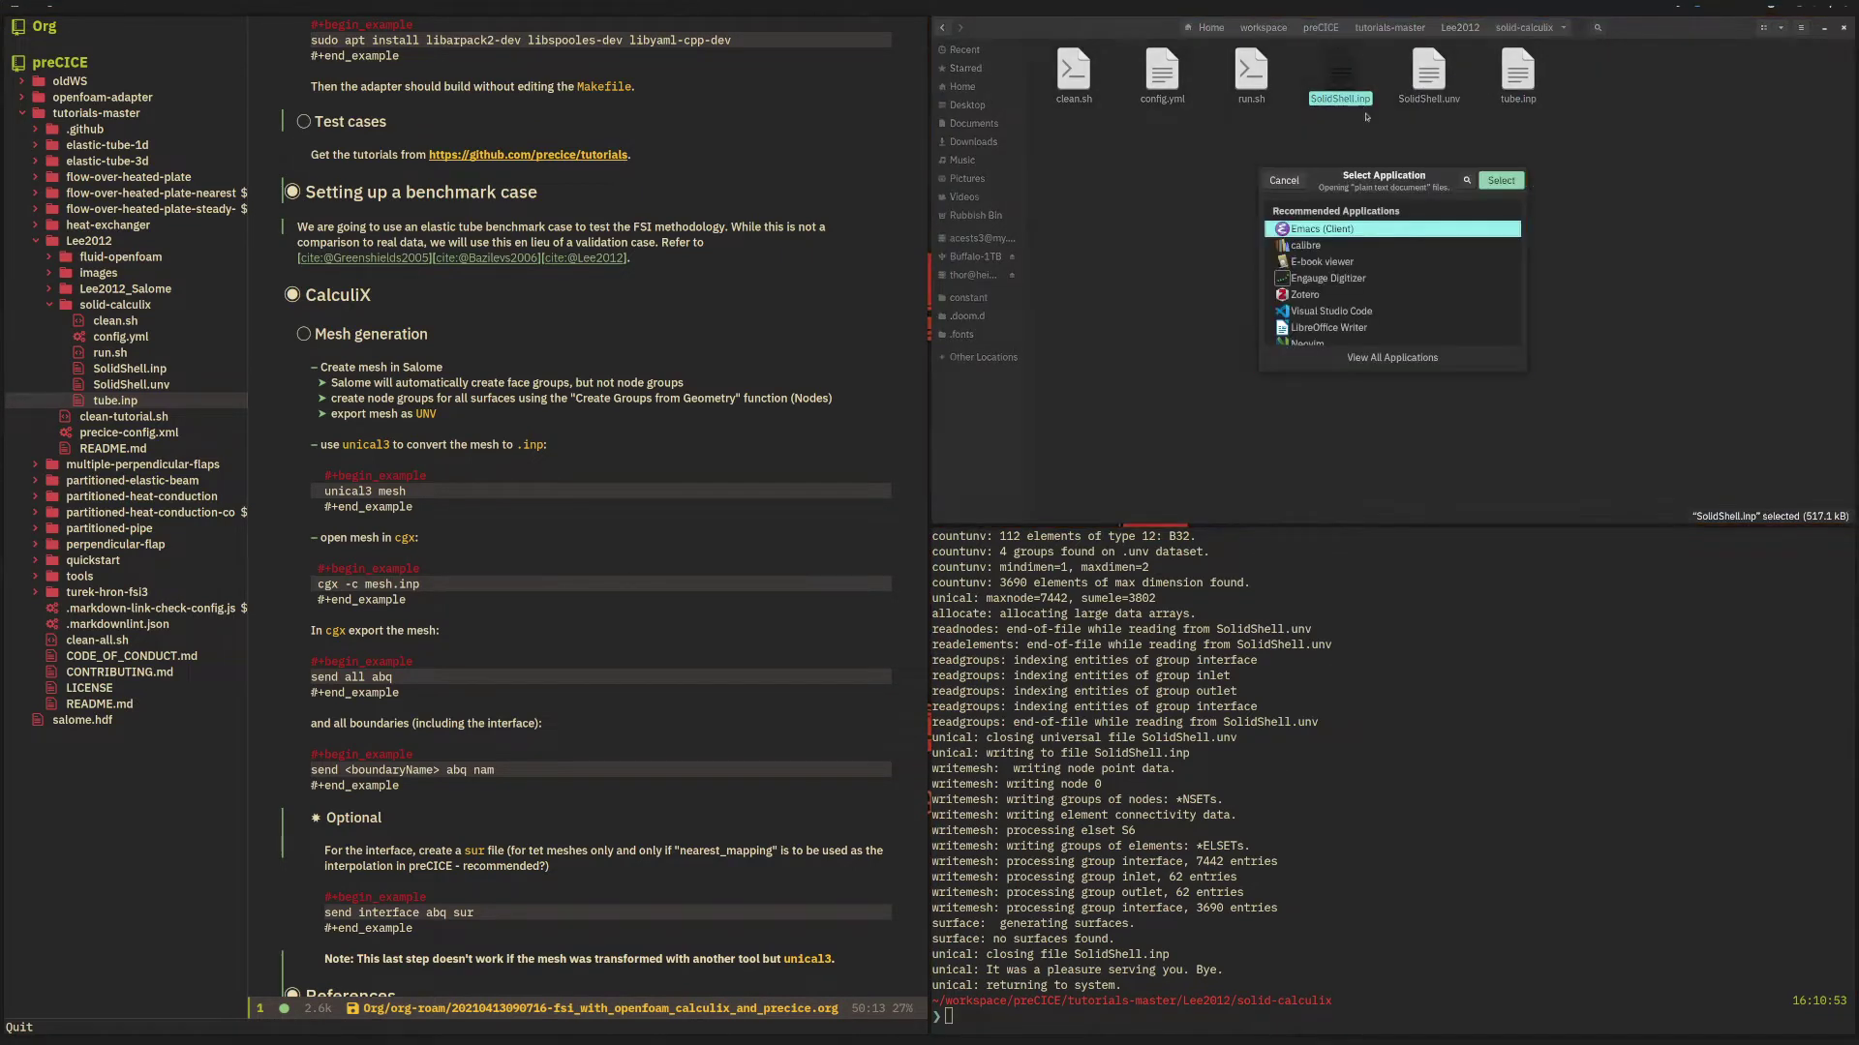
{"action": "key", "text": "Return"}
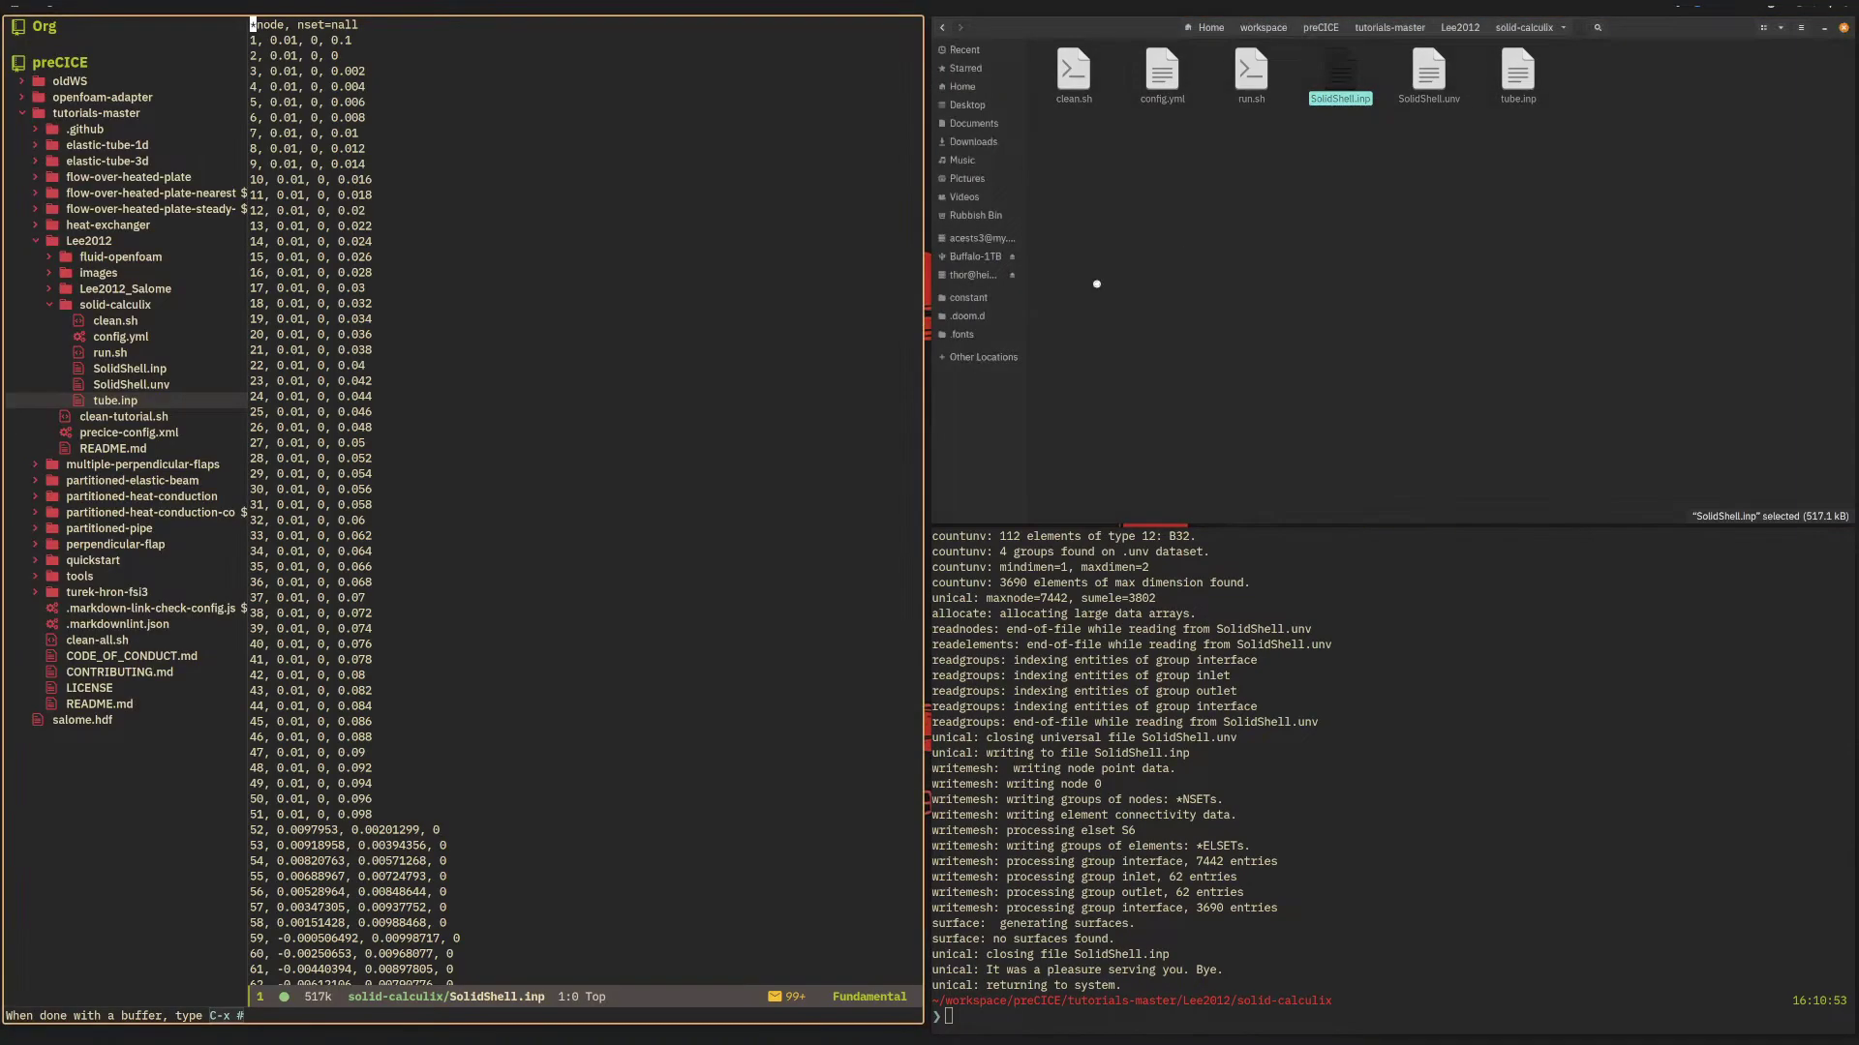
{"action": "scroll", "coordinate": [619, 422], "scroll_direction": "down", "scroll_amount": 20}
{"action": "scroll", "coordinate": [620, 423], "scroll_direction": "down", "scroll_amount": 20}
{"action": "scroll", "coordinate": [619, 423], "scroll_direction": "down", "scroll_amount": 15}
{"action": "scroll", "coordinate": [618, 416], "scroll_direction": "down", "scroll_amount": 15}
{"action": "scroll", "coordinate": [615, 411], "scroll_direction": "down", "scroll_amount": 15}
{"action": "scroll", "coordinate": [612, 405], "scroll_direction": "down", "scroll_amount": 15}
{"action": "scroll", "coordinate": [595, 411], "scroll_direction": "up", "scroll_amount": 15}
{"action": "scroll", "coordinate": [573, 415], "scroll_direction": "up", "scroll_amount": 15}
{"action": "scroll", "coordinate": [564, 418], "scroll_direction": "up", "scroll_amount": 15}
{"action": "scroll", "coordinate": [559, 423], "scroll_direction": "up", "scroll_amount": 15}
{"action": "scroll", "coordinate": [560, 423], "scroll_direction": "up", "scroll_amount": 3}
{"action": "key", "text": "slash"}
{"action": "type", "text": "PIMP"}
{"action": "type", "text": "elset"}
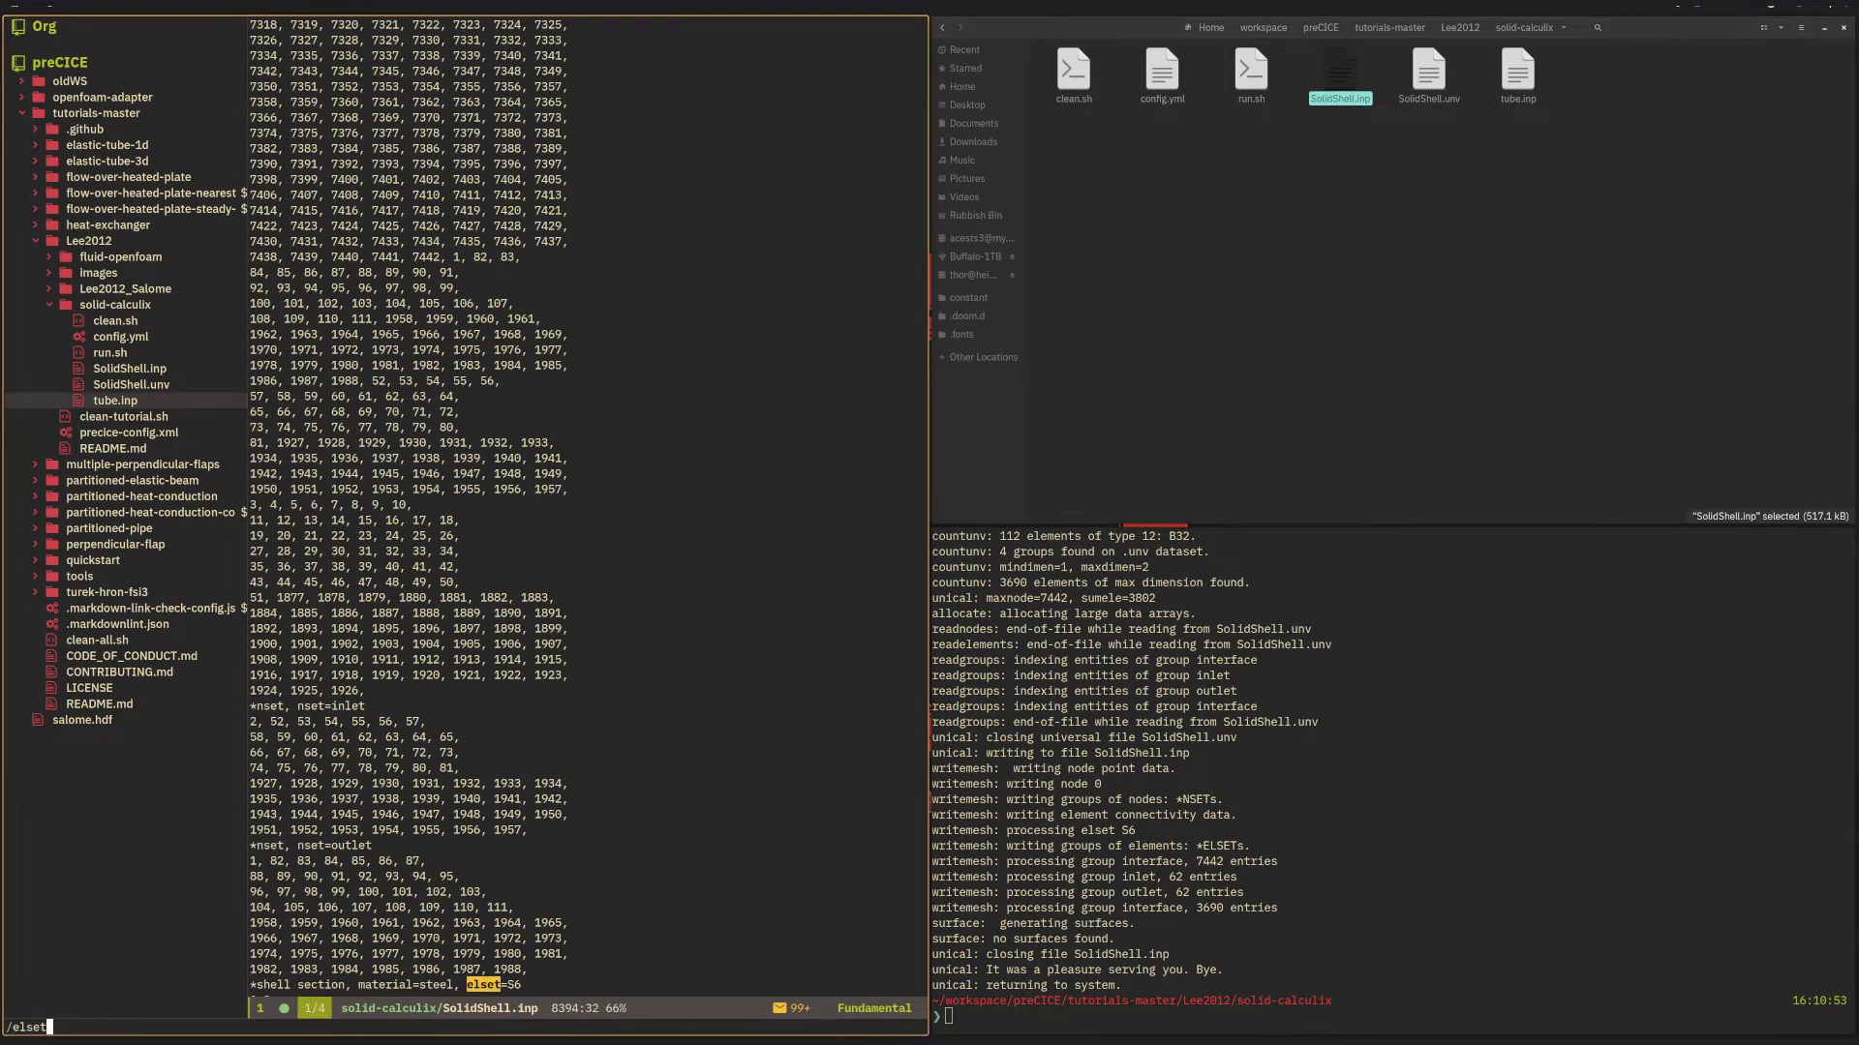
{"action": "scroll", "coordinate": [612, 522], "scroll_direction": "down", "scroll_amount": 1}
{"action": "scroll", "coordinate": [612, 545], "scroll_direction": "down", "scroll_amount": 7}
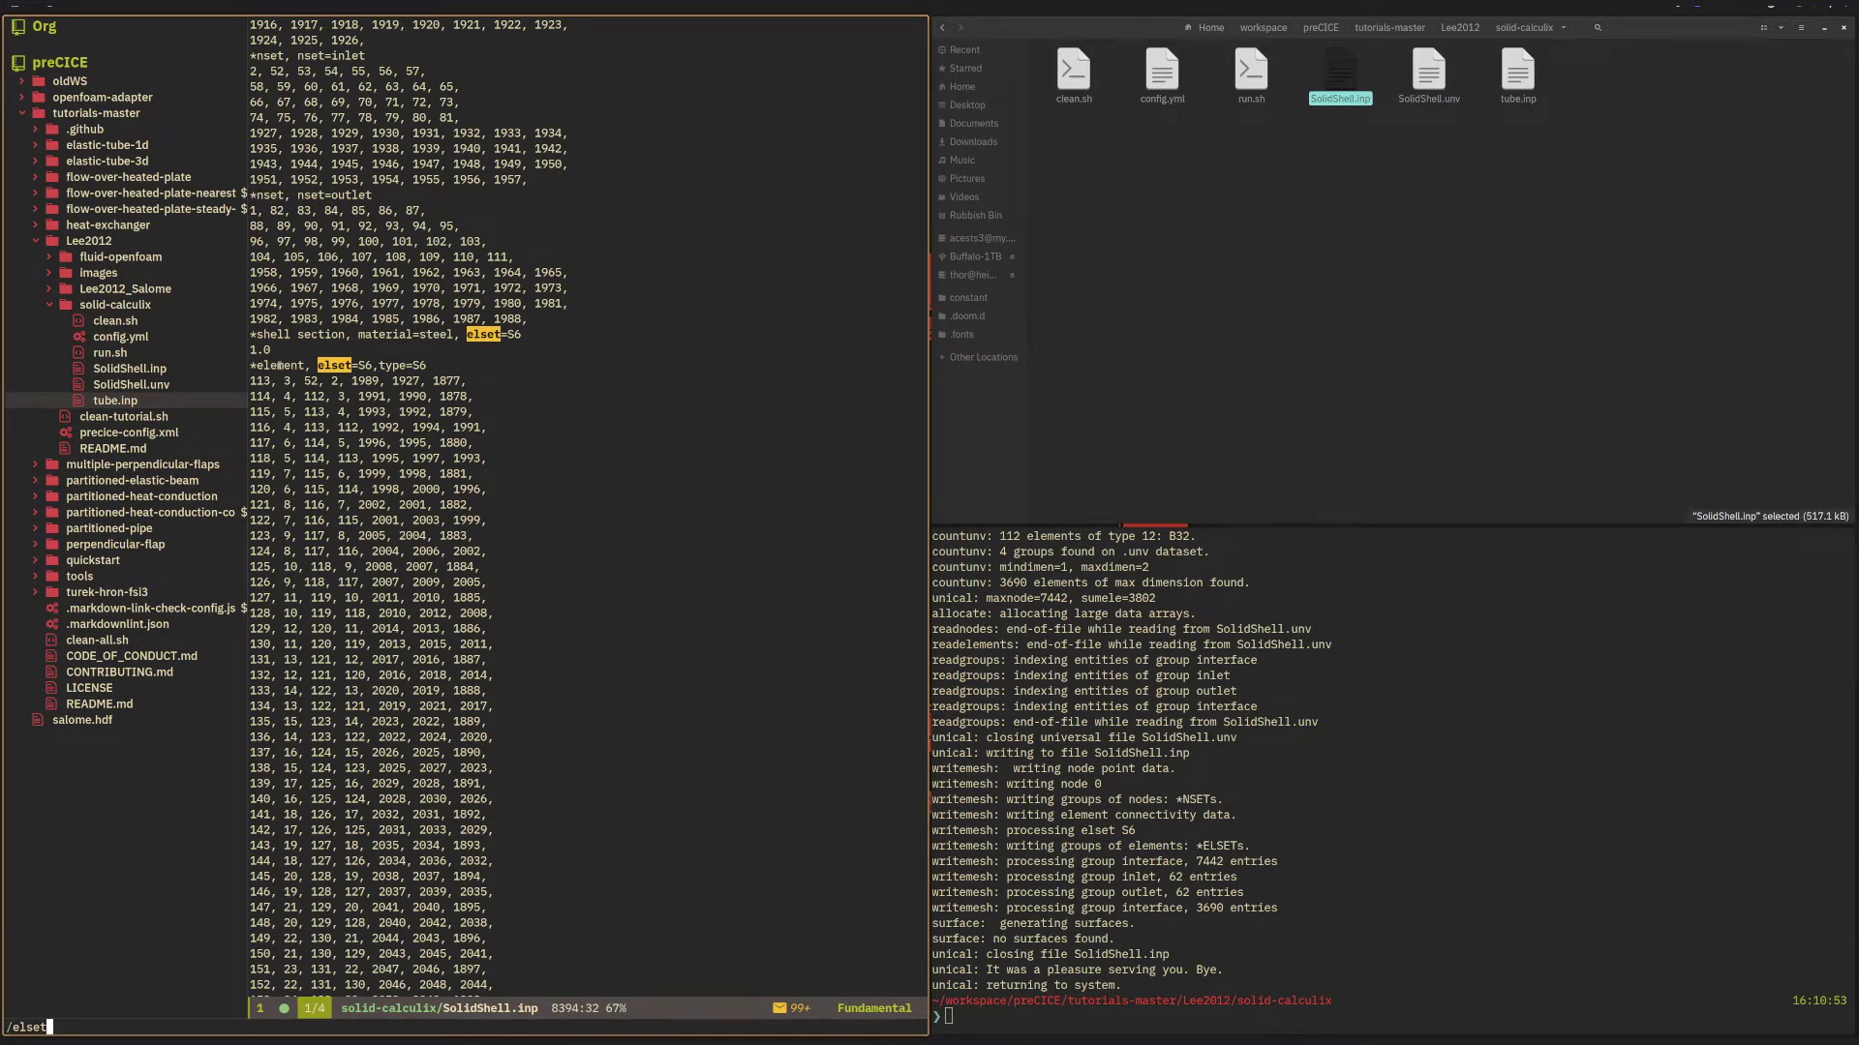
{"action": "key", "text": "Return"}
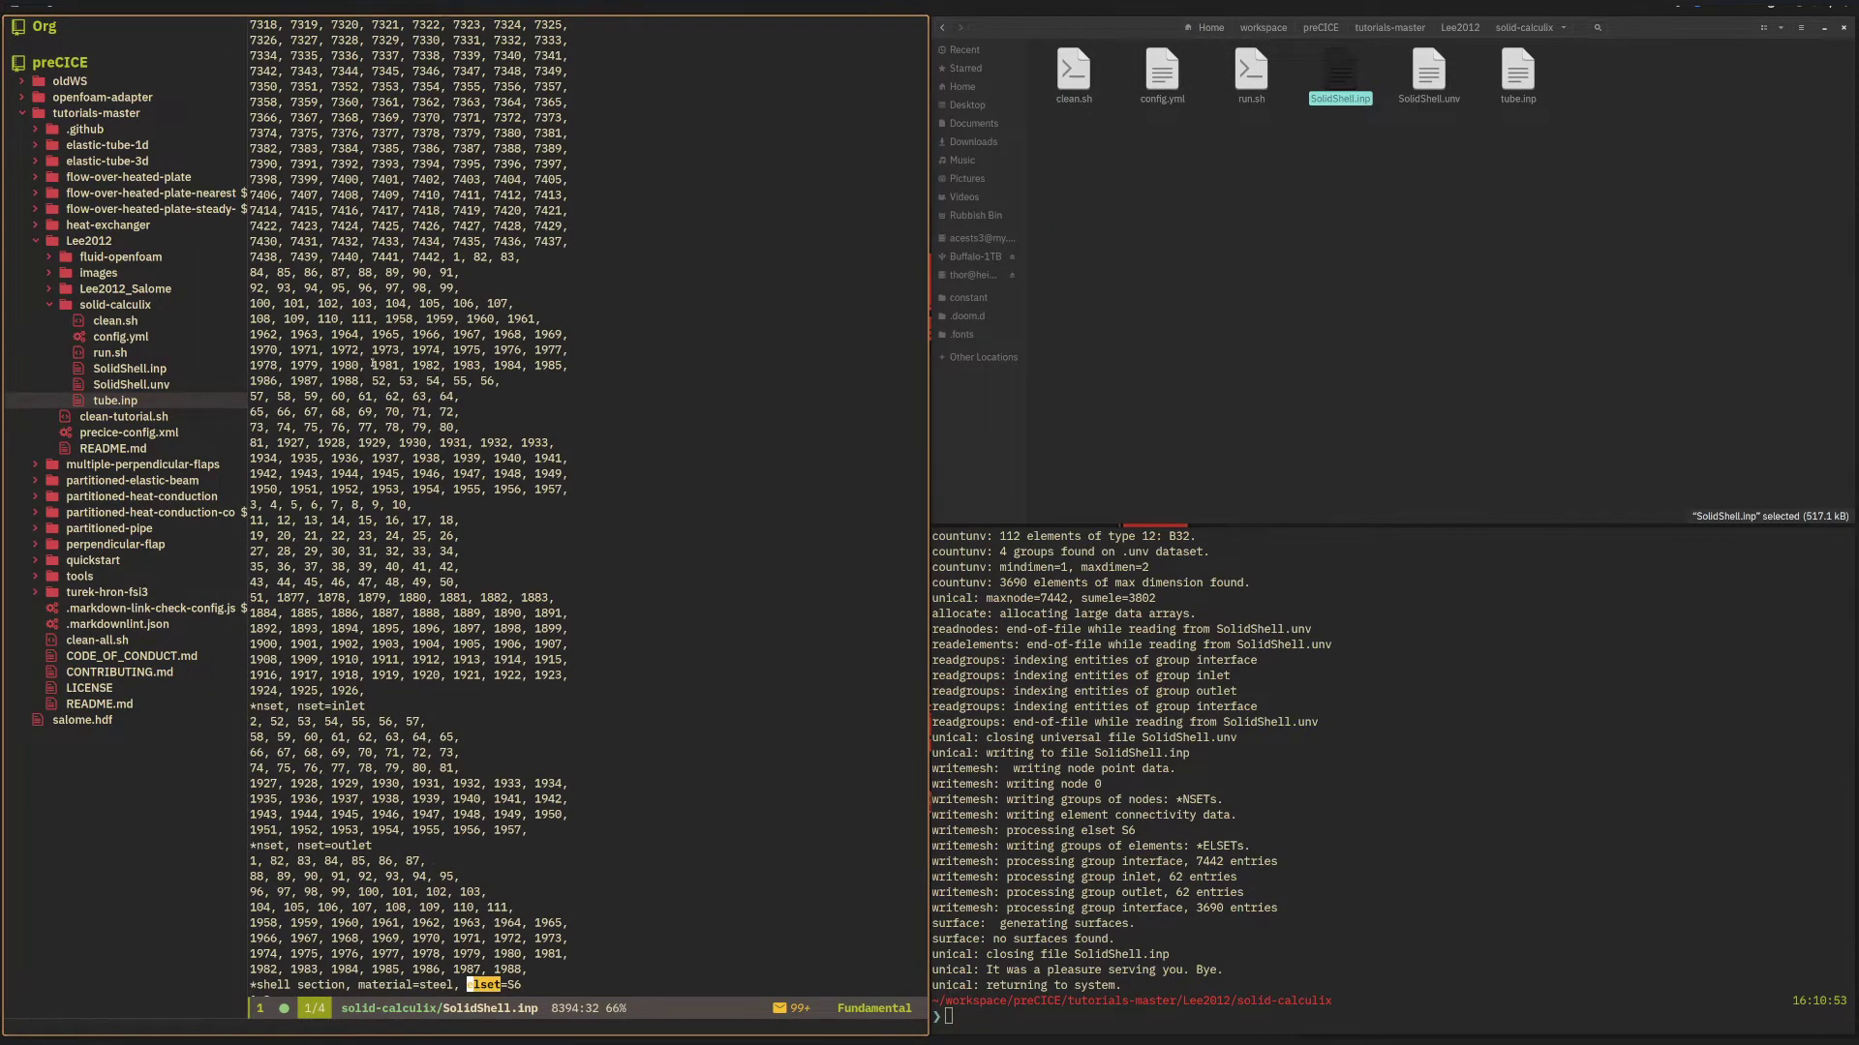
{"action": "left_click", "coordinate": [516, 660]}
{"action": "scroll", "coordinate": [564, 862], "scroll_direction": "down", "scroll_amount": 8}
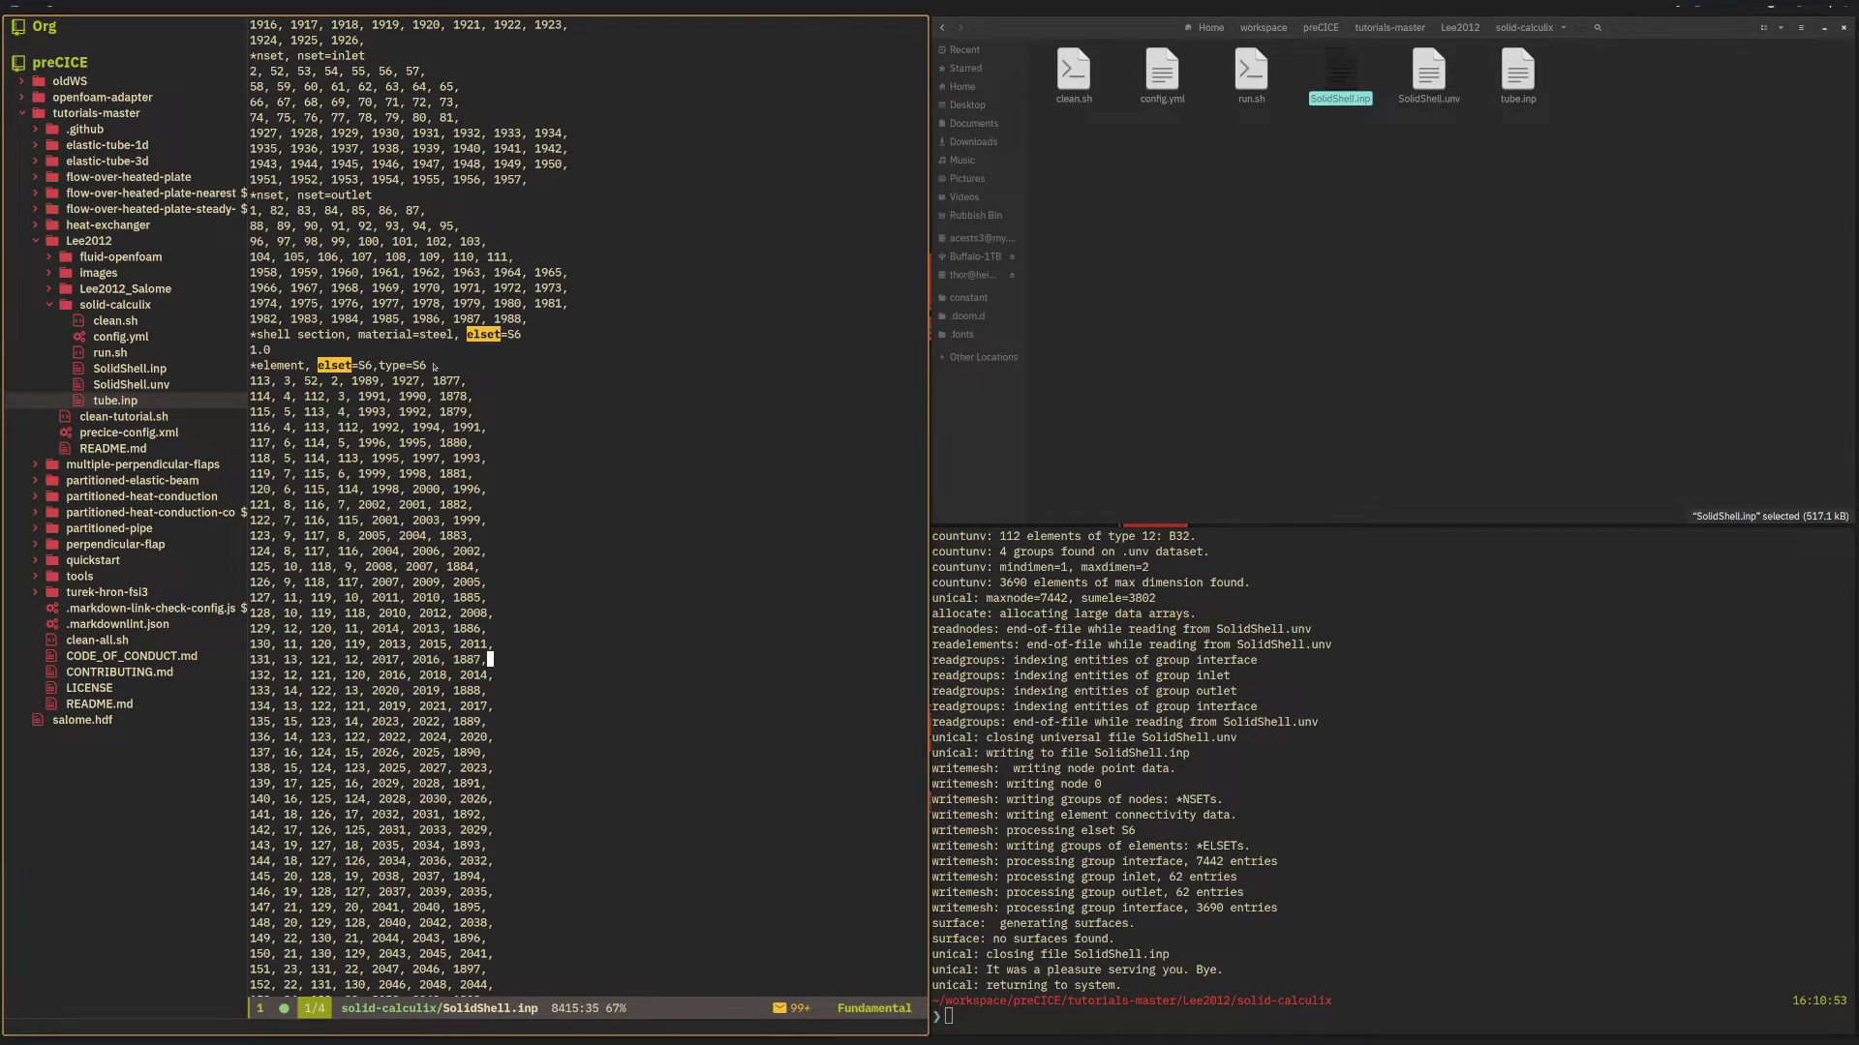
{"action": "scroll", "coordinate": [519, 354], "scroll_direction": "up", "scroll_amount": 6}
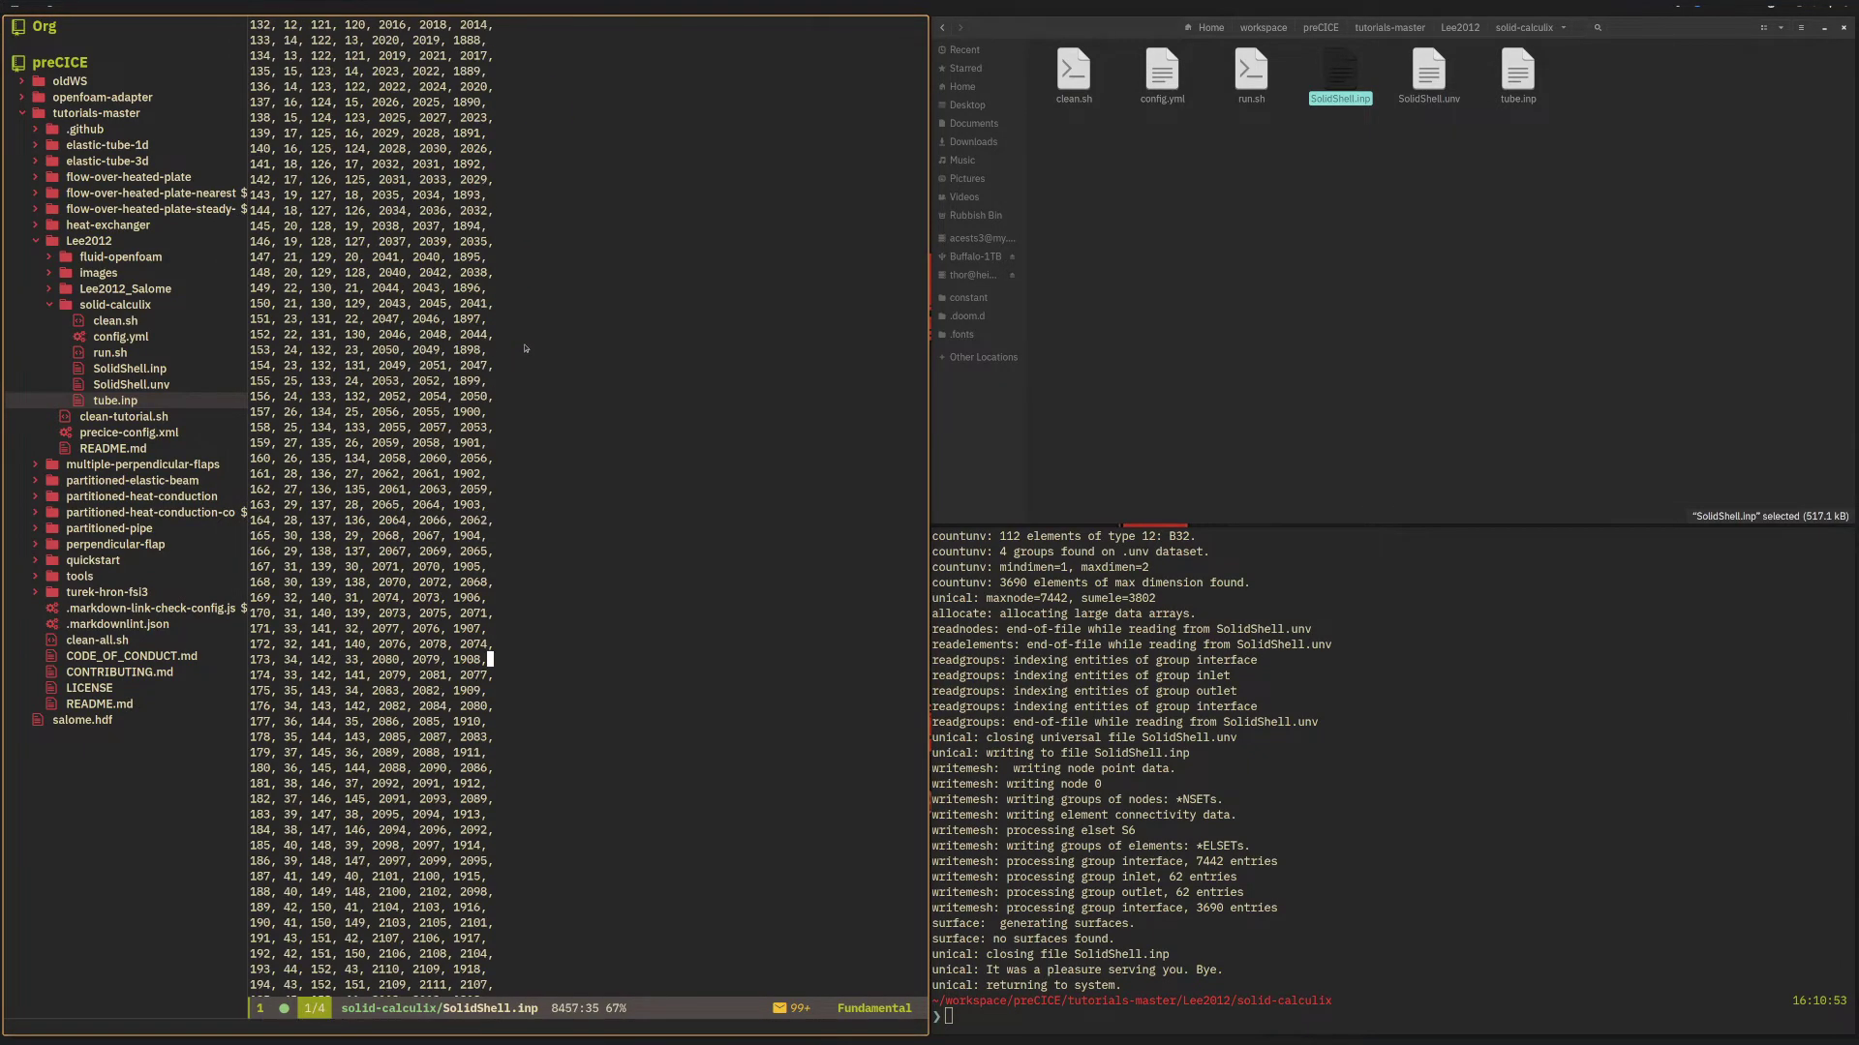
{"action": "scroll", "coordinate": [530, 336], "scroll_direction": "up", "scroll_amount": 10}
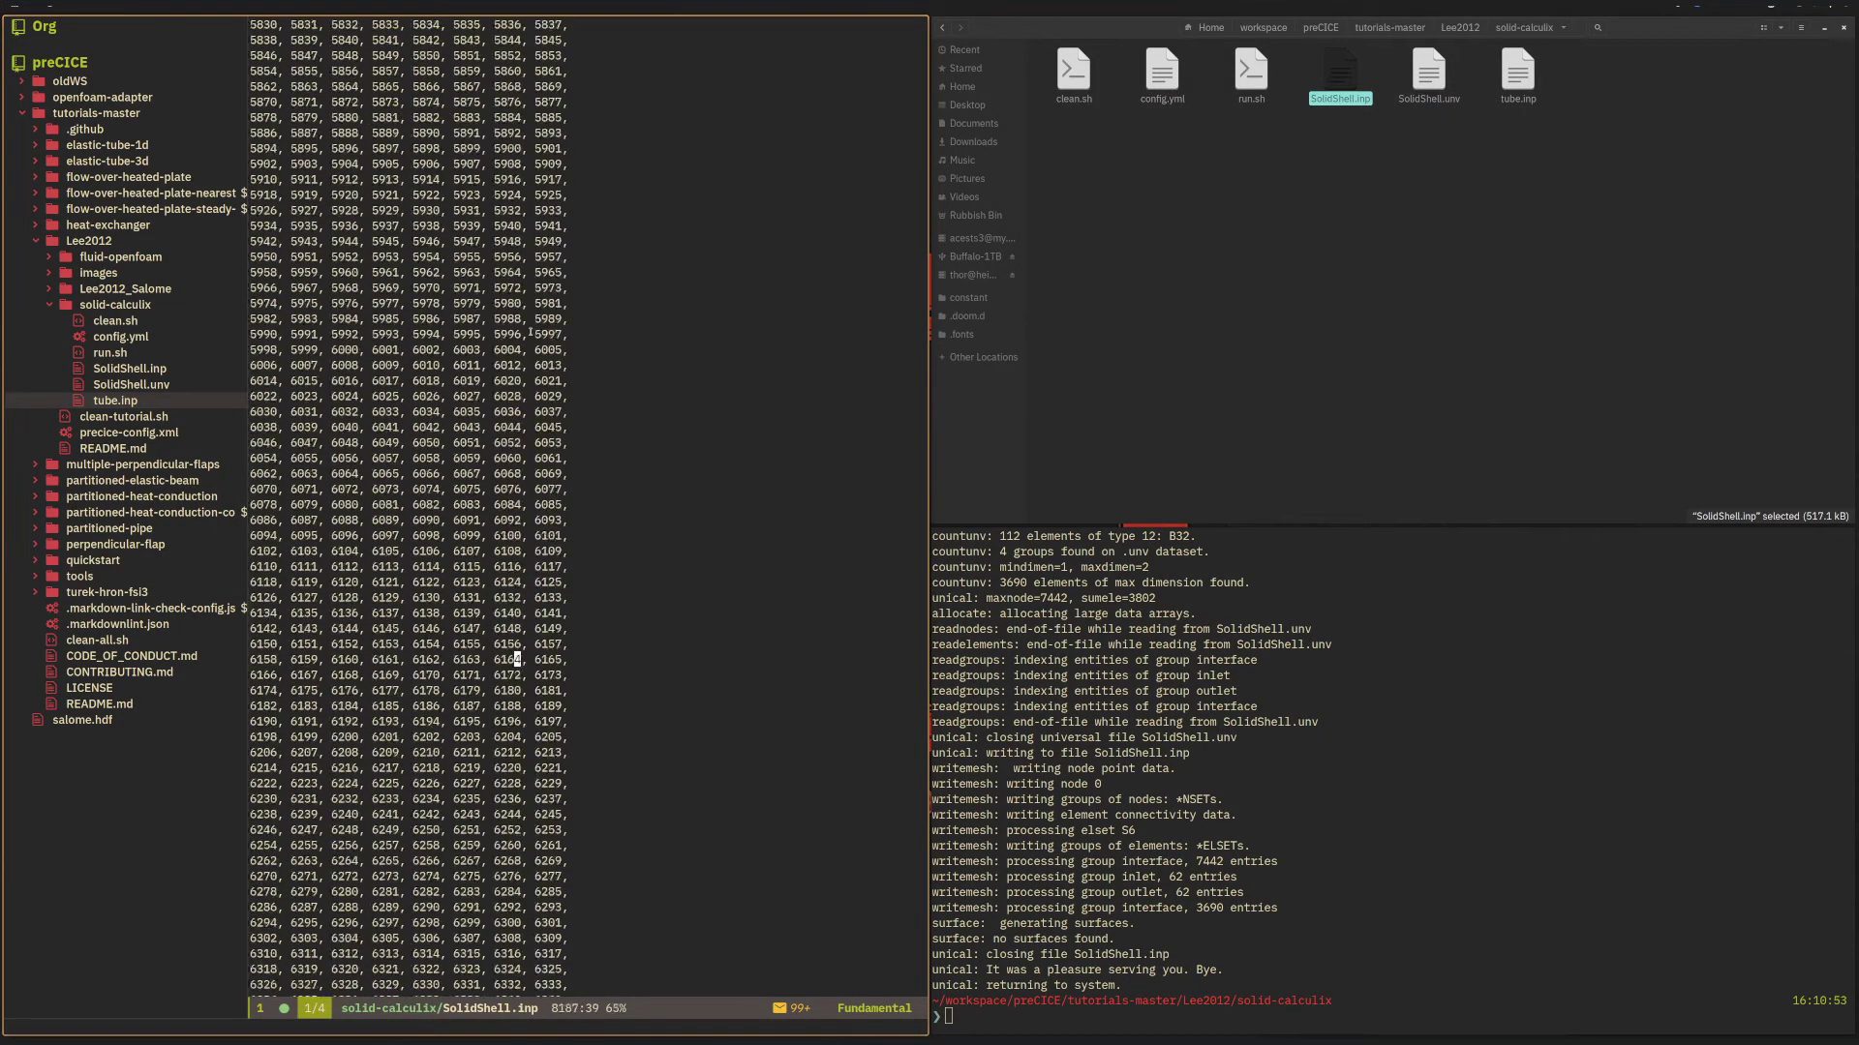
{"action": "scroll", "coordinate": [531, 336], "scroll_direction": "up", "scroll_amount": 10}
{"action": "scroll", "coordinate": [533, 334], "scroll_direction": "up", "scroll_amount": 10}
{"action": "scroll", "coordinate": [536, 334], "scroll_direction": "up", "scroll_amount": 10}
{"action": "scroll", "coordinate": [545, 331], "scroll_direction": "up", "scroll_amount": 10}
{"action": "scroll", "coordinate": [567, 323], "scroll_direction": "up", "scroll_amount": 10}
{"action": "scroll", "coordinate": [588, 322], "scroll_direction": "up", "scroll_amount": 10}
{"action": "key", "text": "space"}
{"action": "key", "text": "b"}
{"action": "key", "text": "p"}
{"action": "left_click", "coordinate": [1442, 754]}
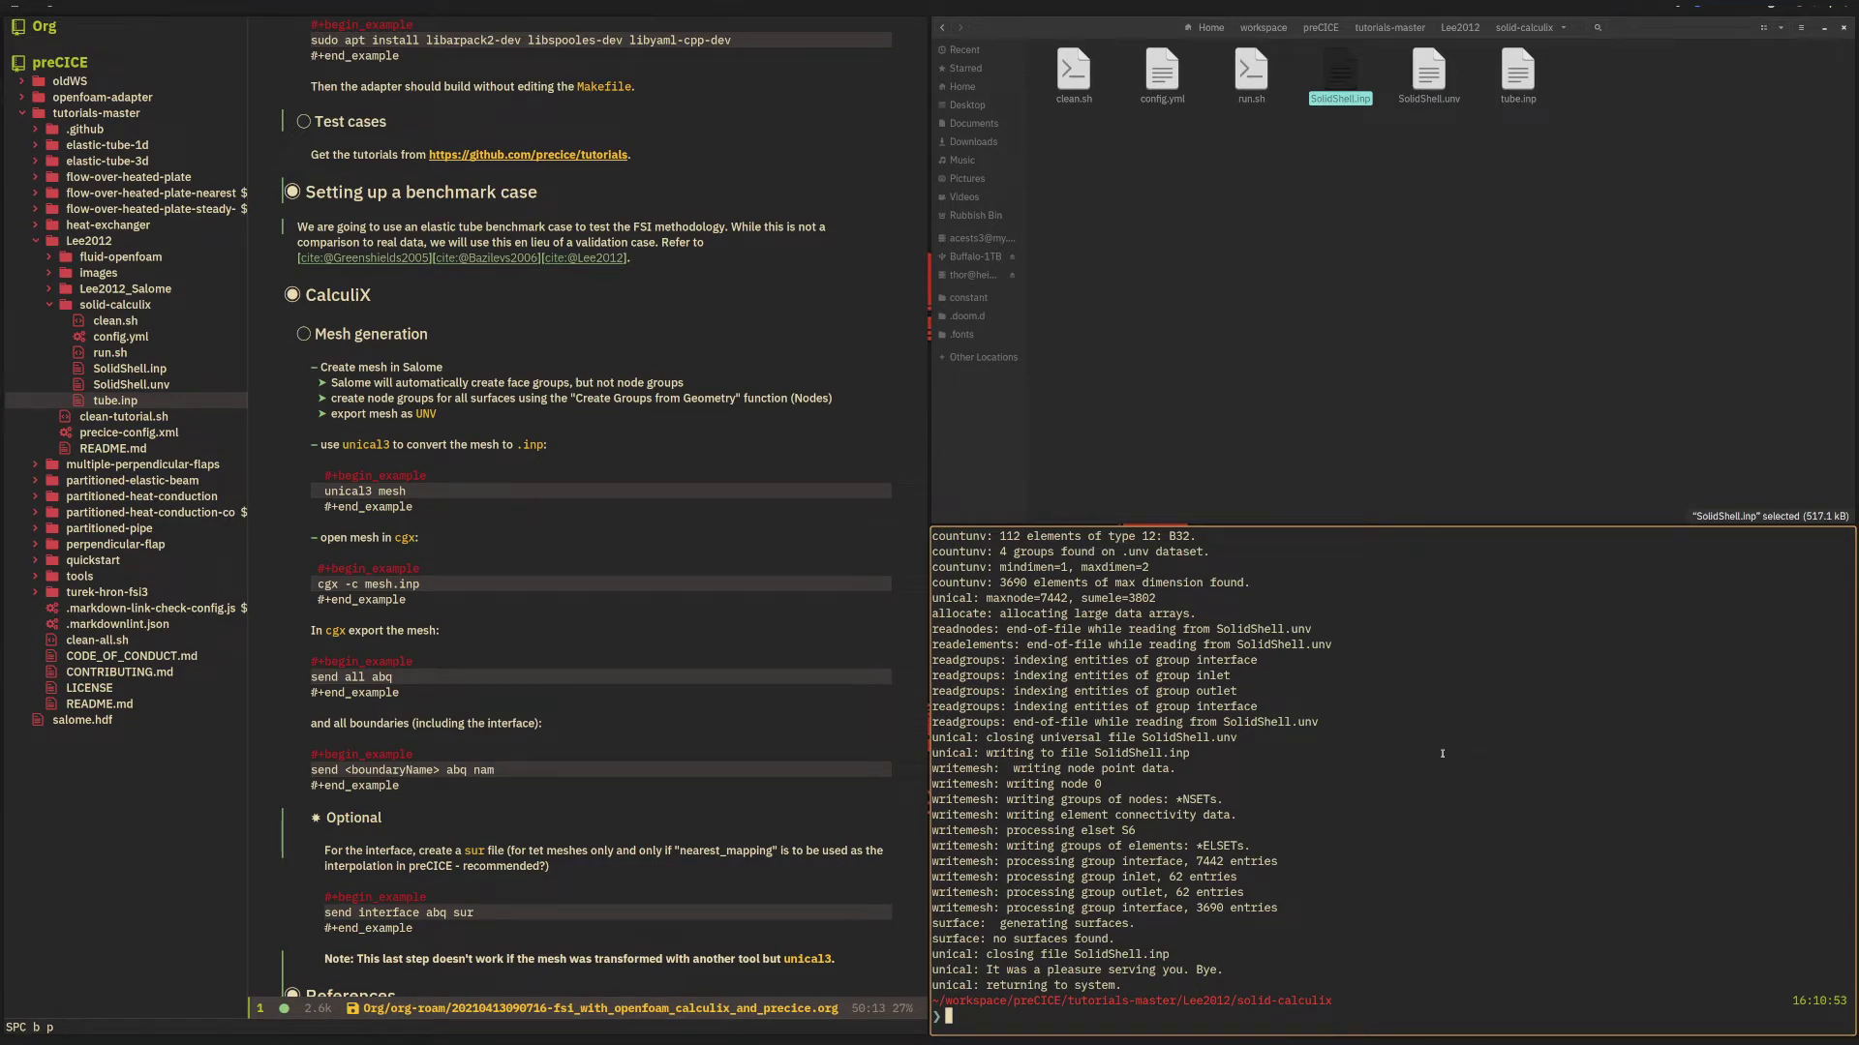
{"action": "type", "text": "cgx"}
{"action": "type", "text": " -c So"}
Run cgx -c SolidShell.inp to load the tube mesh into CalculiX GraphiX.
{"action": "key", "text": "Tab"}
{"action": "type", "text": "inp"}
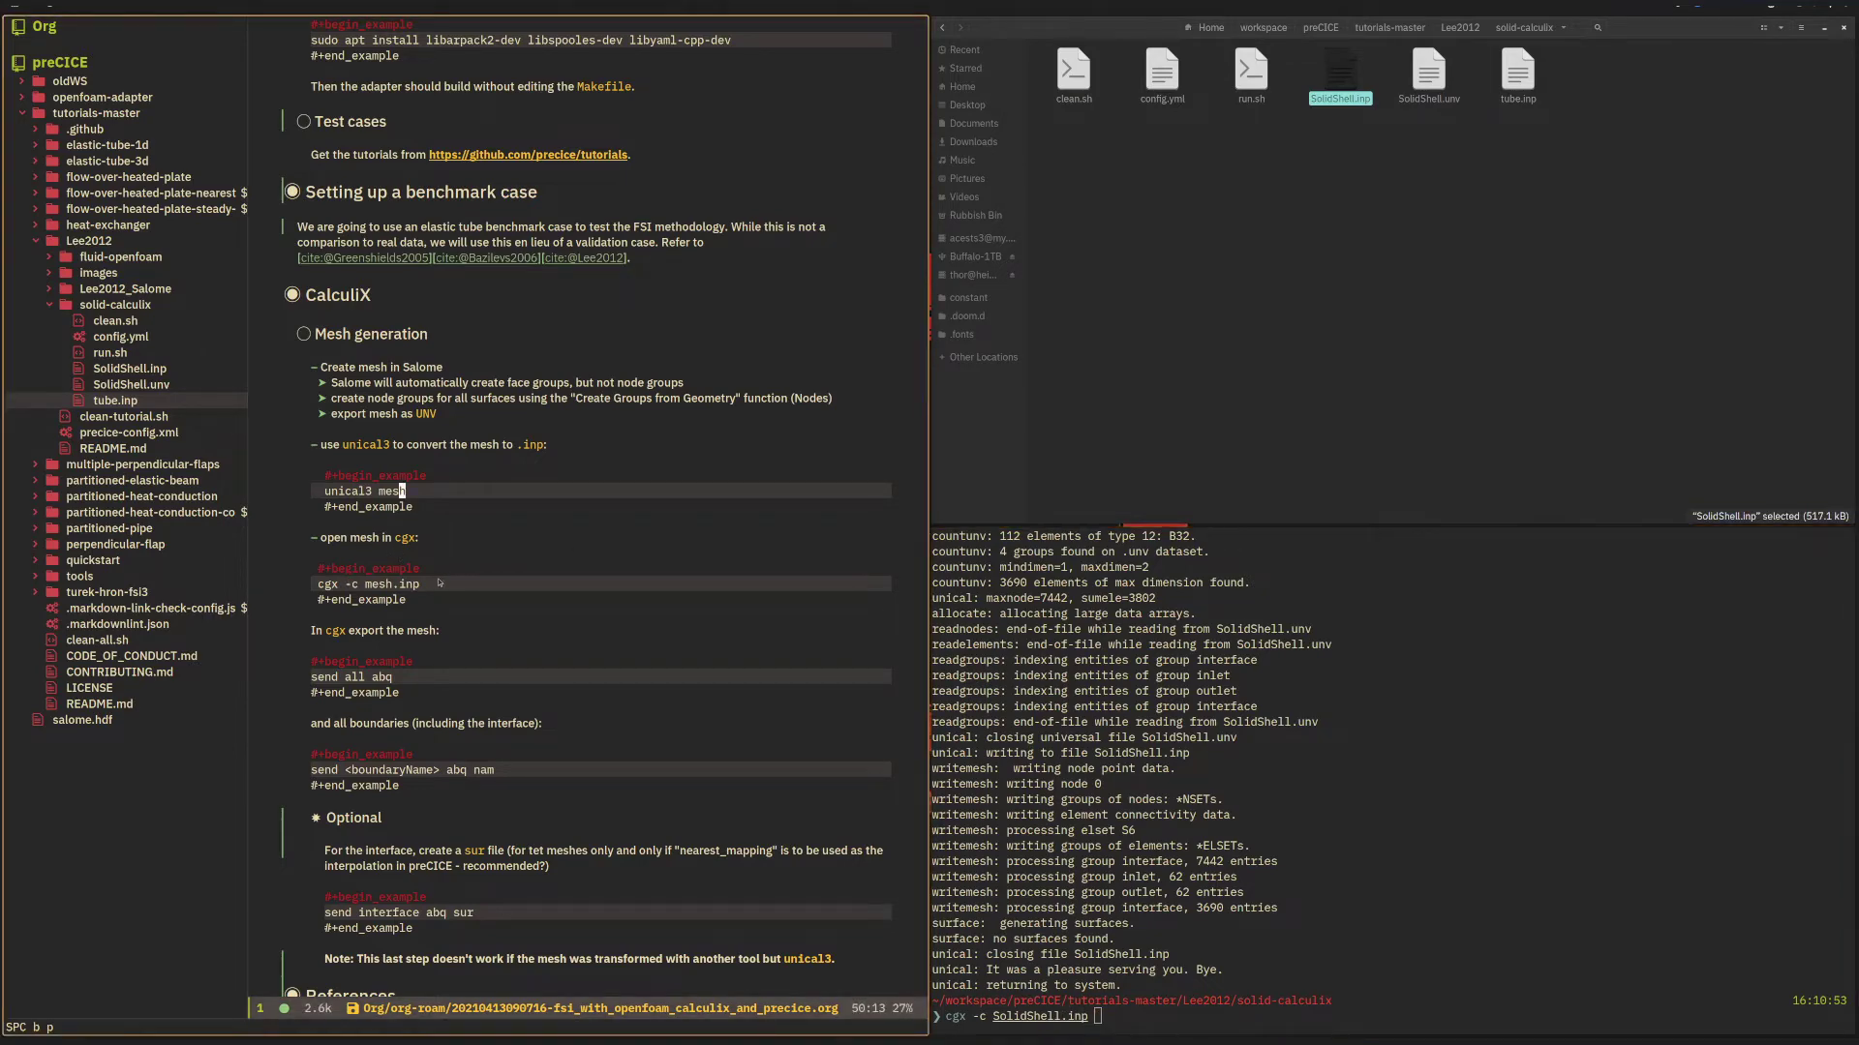
{"action": "key", "text": "Return"}
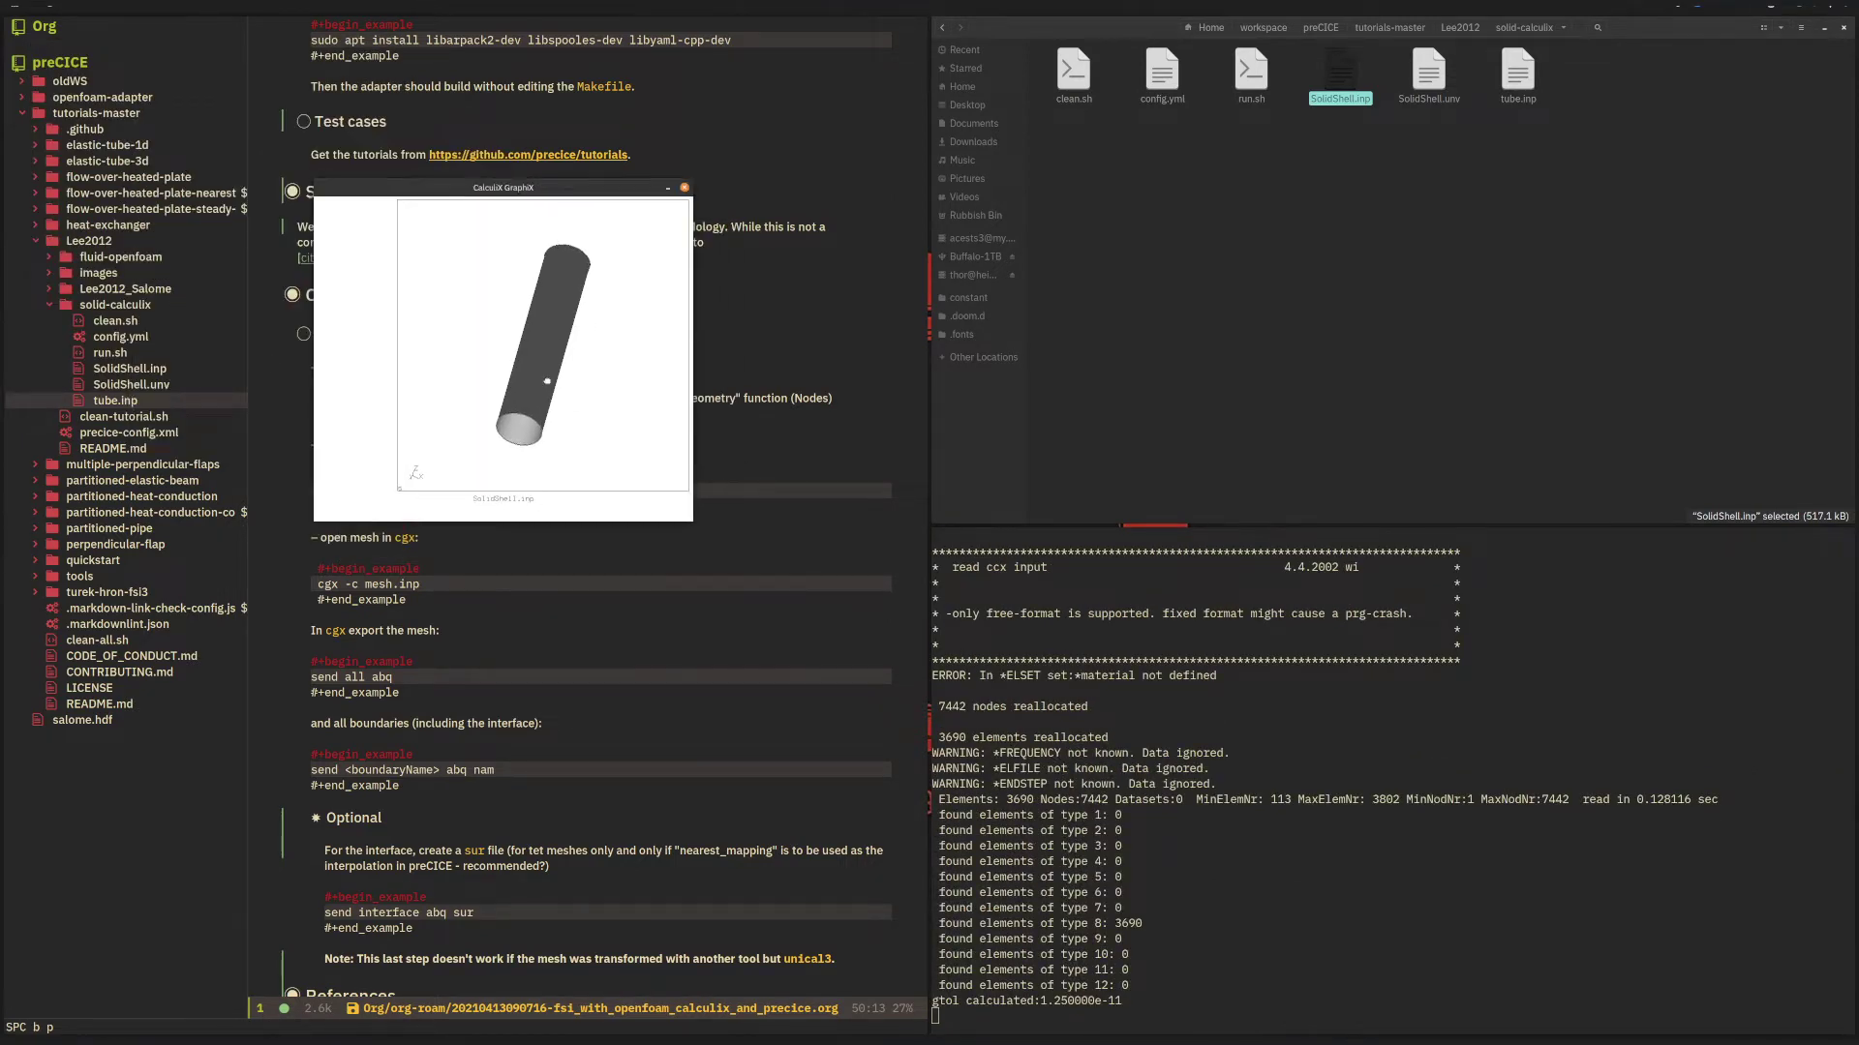
Rotate the tube mesh, then choose Toggle CommandLine from the viewport popup menu.
{"action": "mouse_move", "coordinate": [547, 382]}
{"action": "left_mouse_down"}
{"action": "mouse_move", "coordinate": [487, 425]}
{"action": "mouse_move", "coordinate": [458, 380]}
{"action": "mouse_move", "coordinate": [462, 357]}
{"action": "mouse_move", "coordinate": [1121, 323]}
{"action": "mouse_move", "coordinate": [1211, 339]}
{"action": "left_mouse_up"}
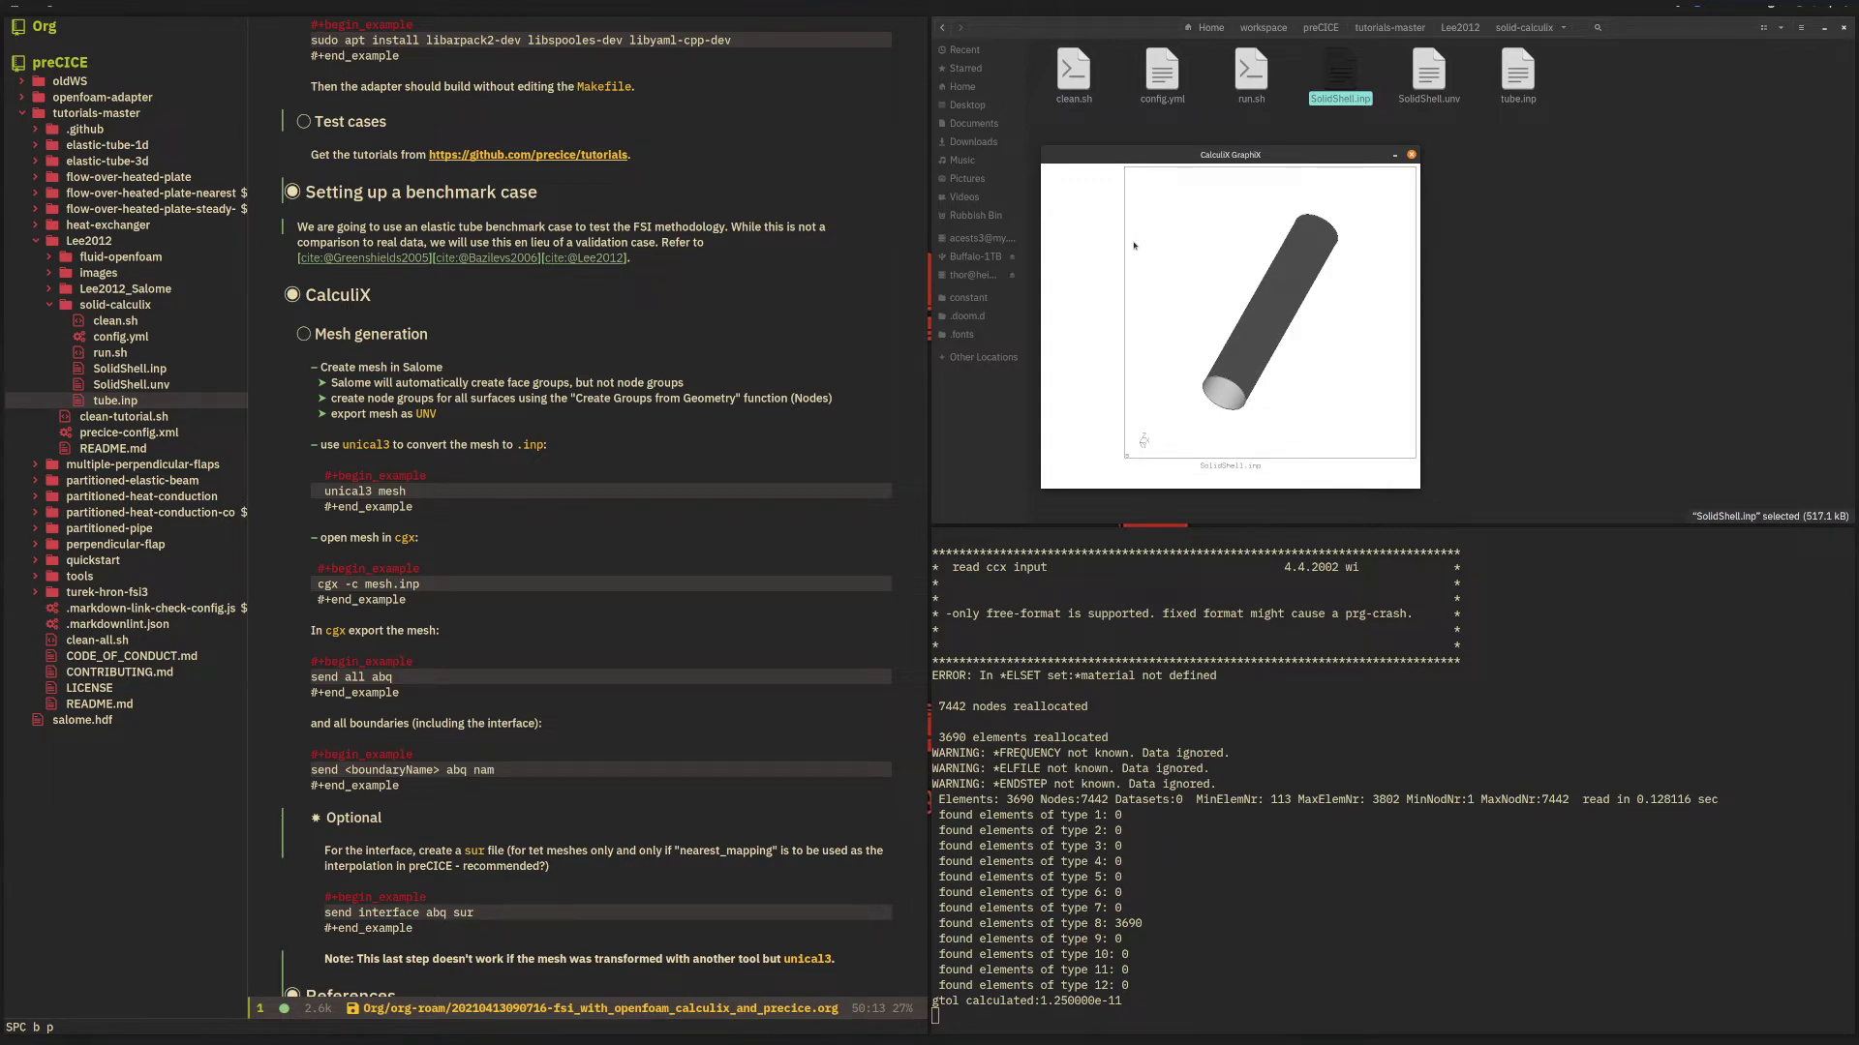
{"action": "left_click", "coordinate": [1090, 283]}
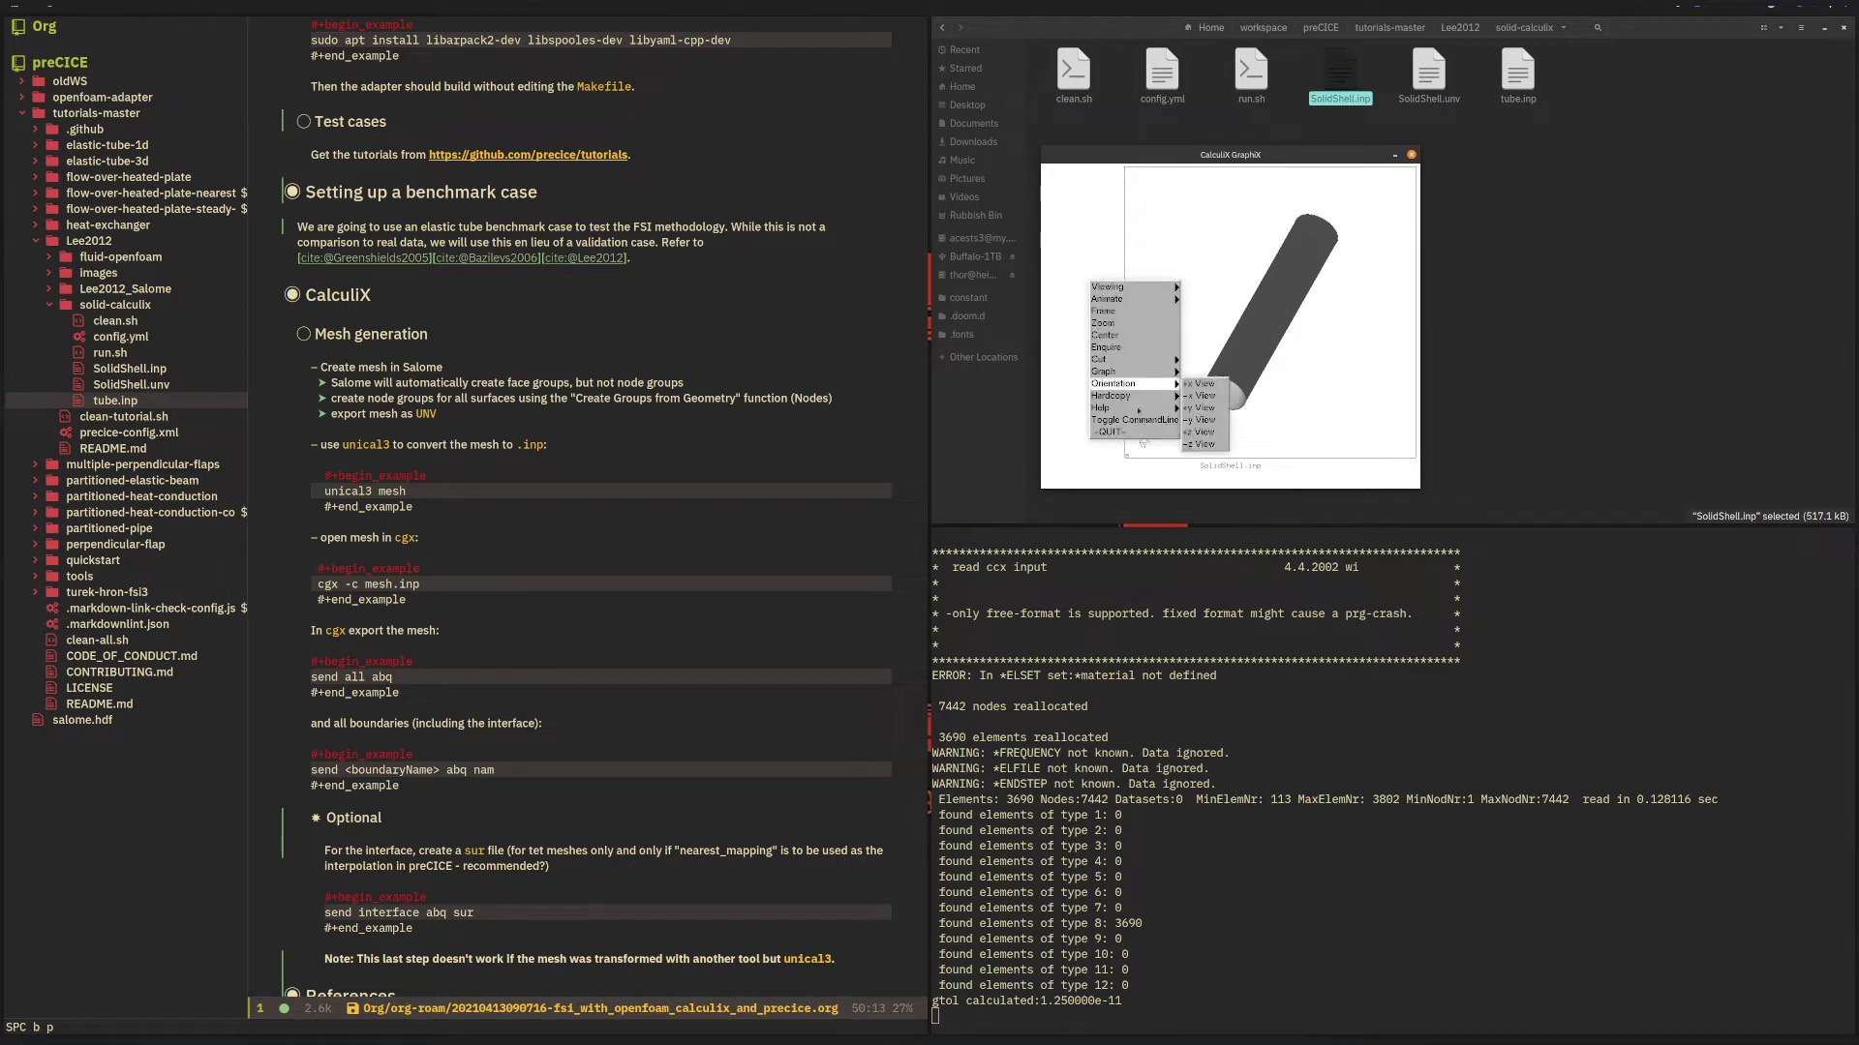
{"action": "left_click", "coordinate": [1143, 444]}
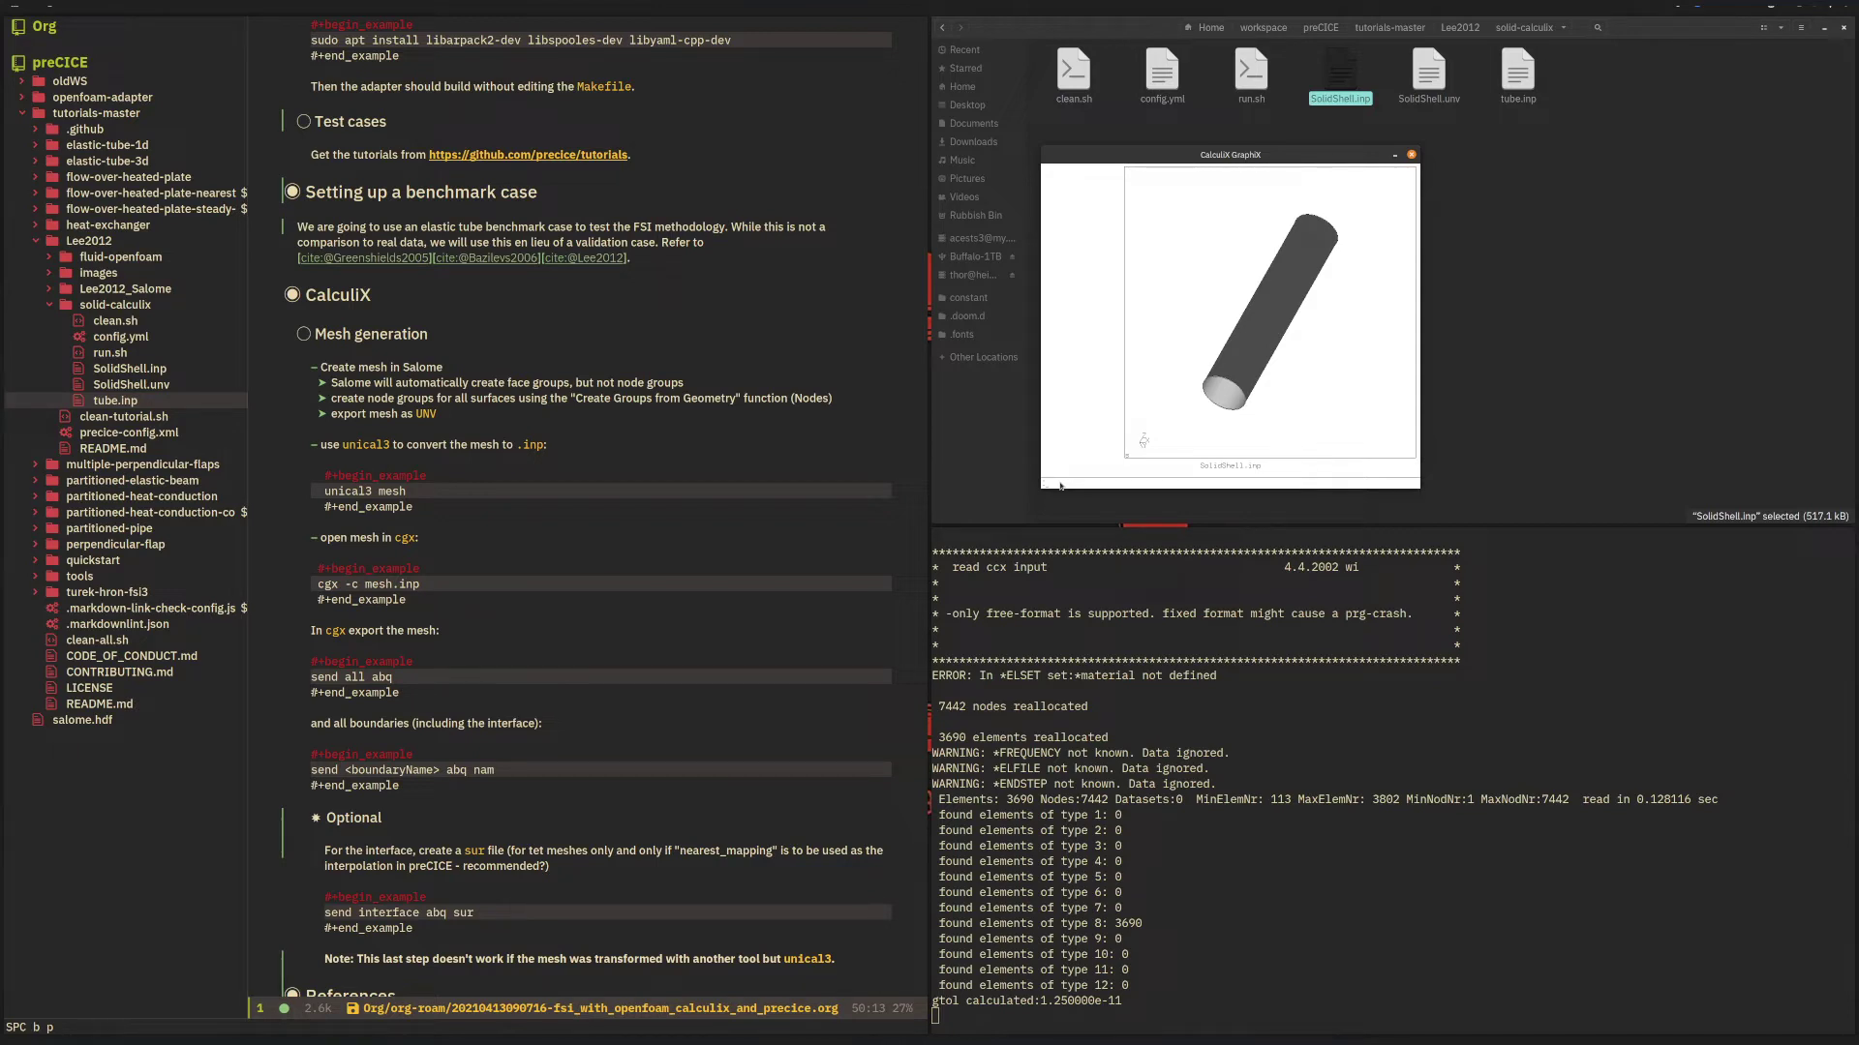
{"action": "left_click", "coordinate": [1077, 413]}
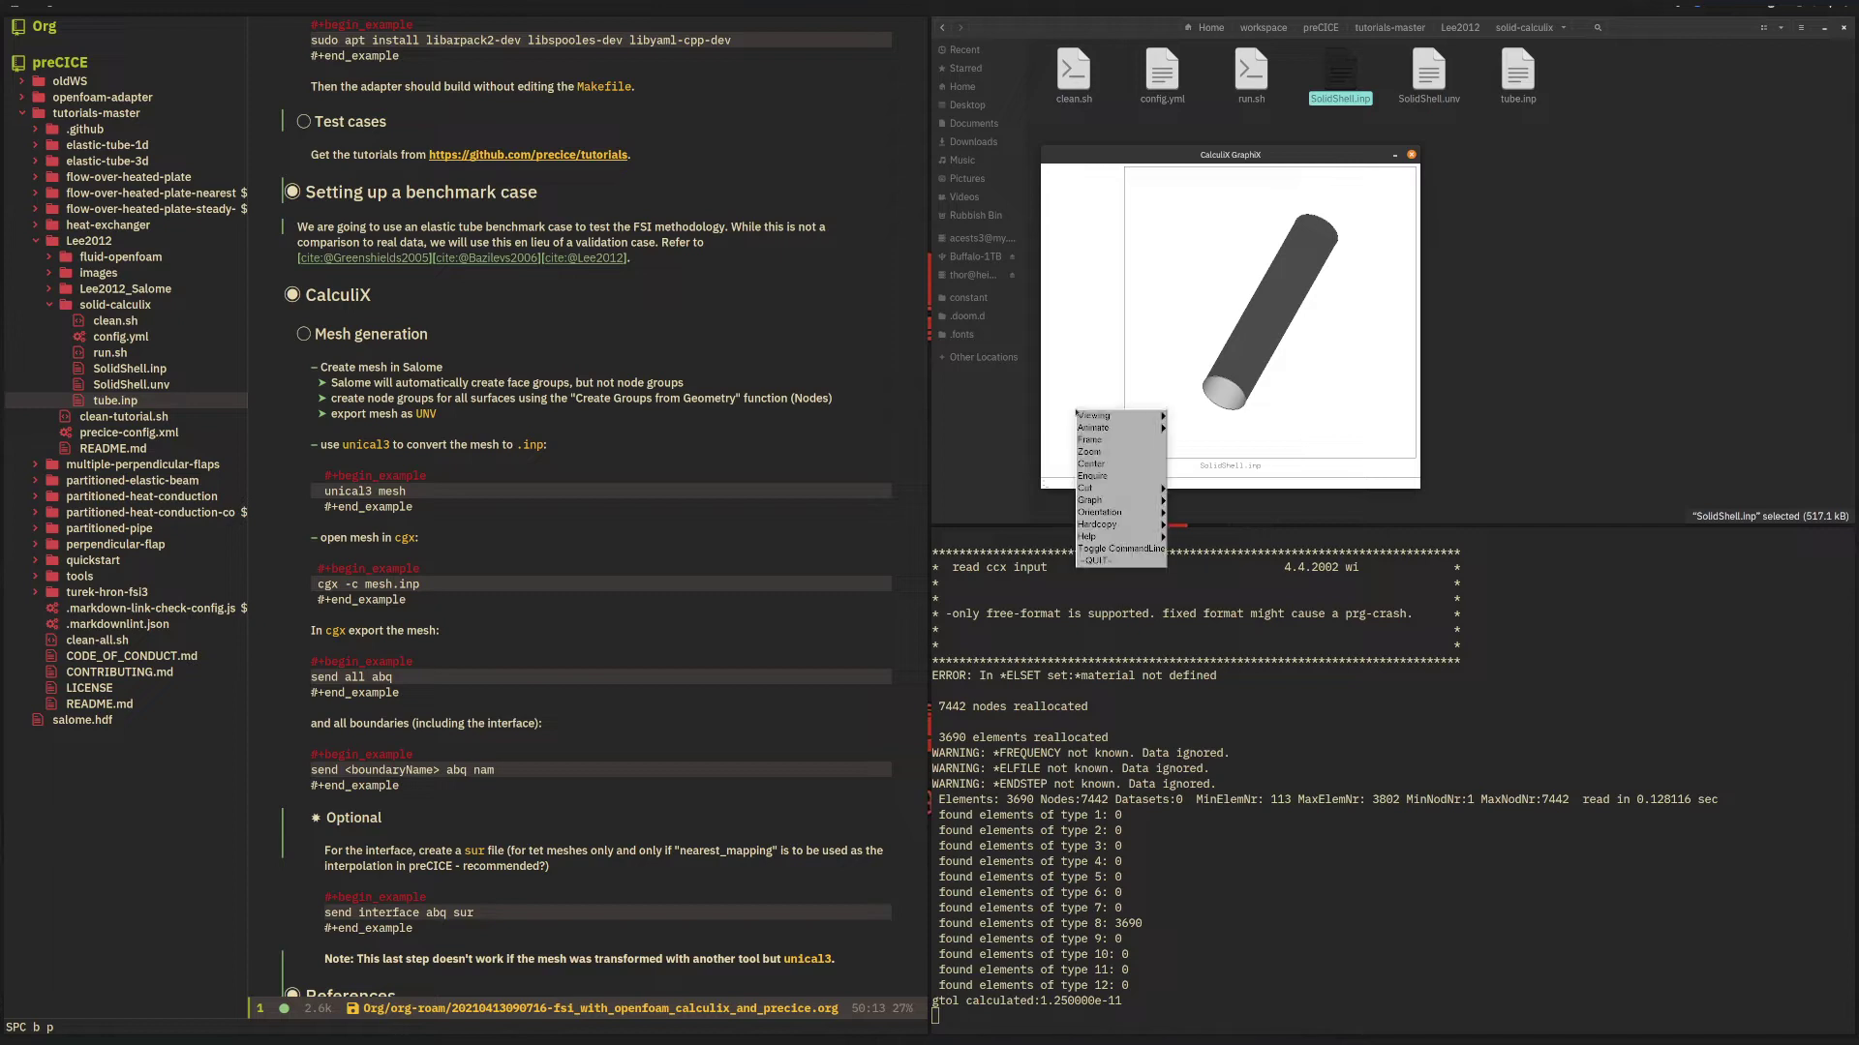
{"action": "left_click", "coordinate": [1140, 551]}
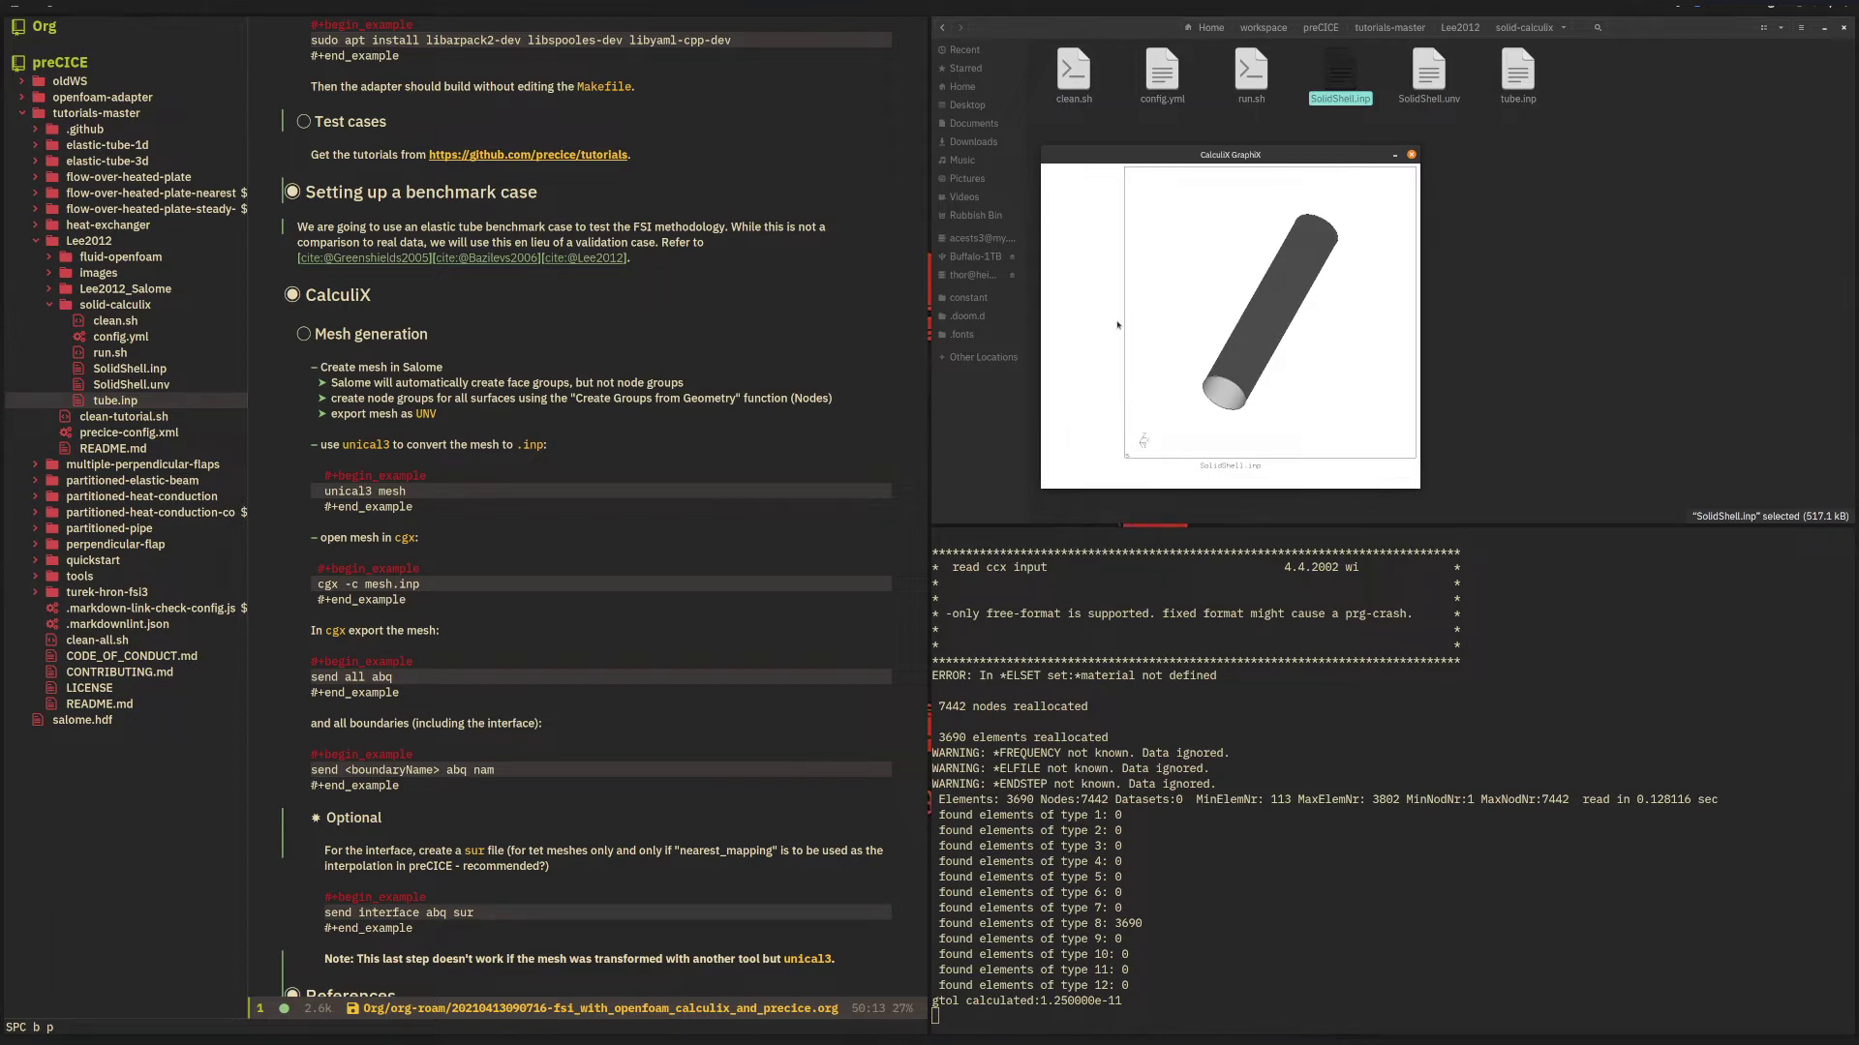
{"action": "left_click", "coordinate": [1116, 324]}
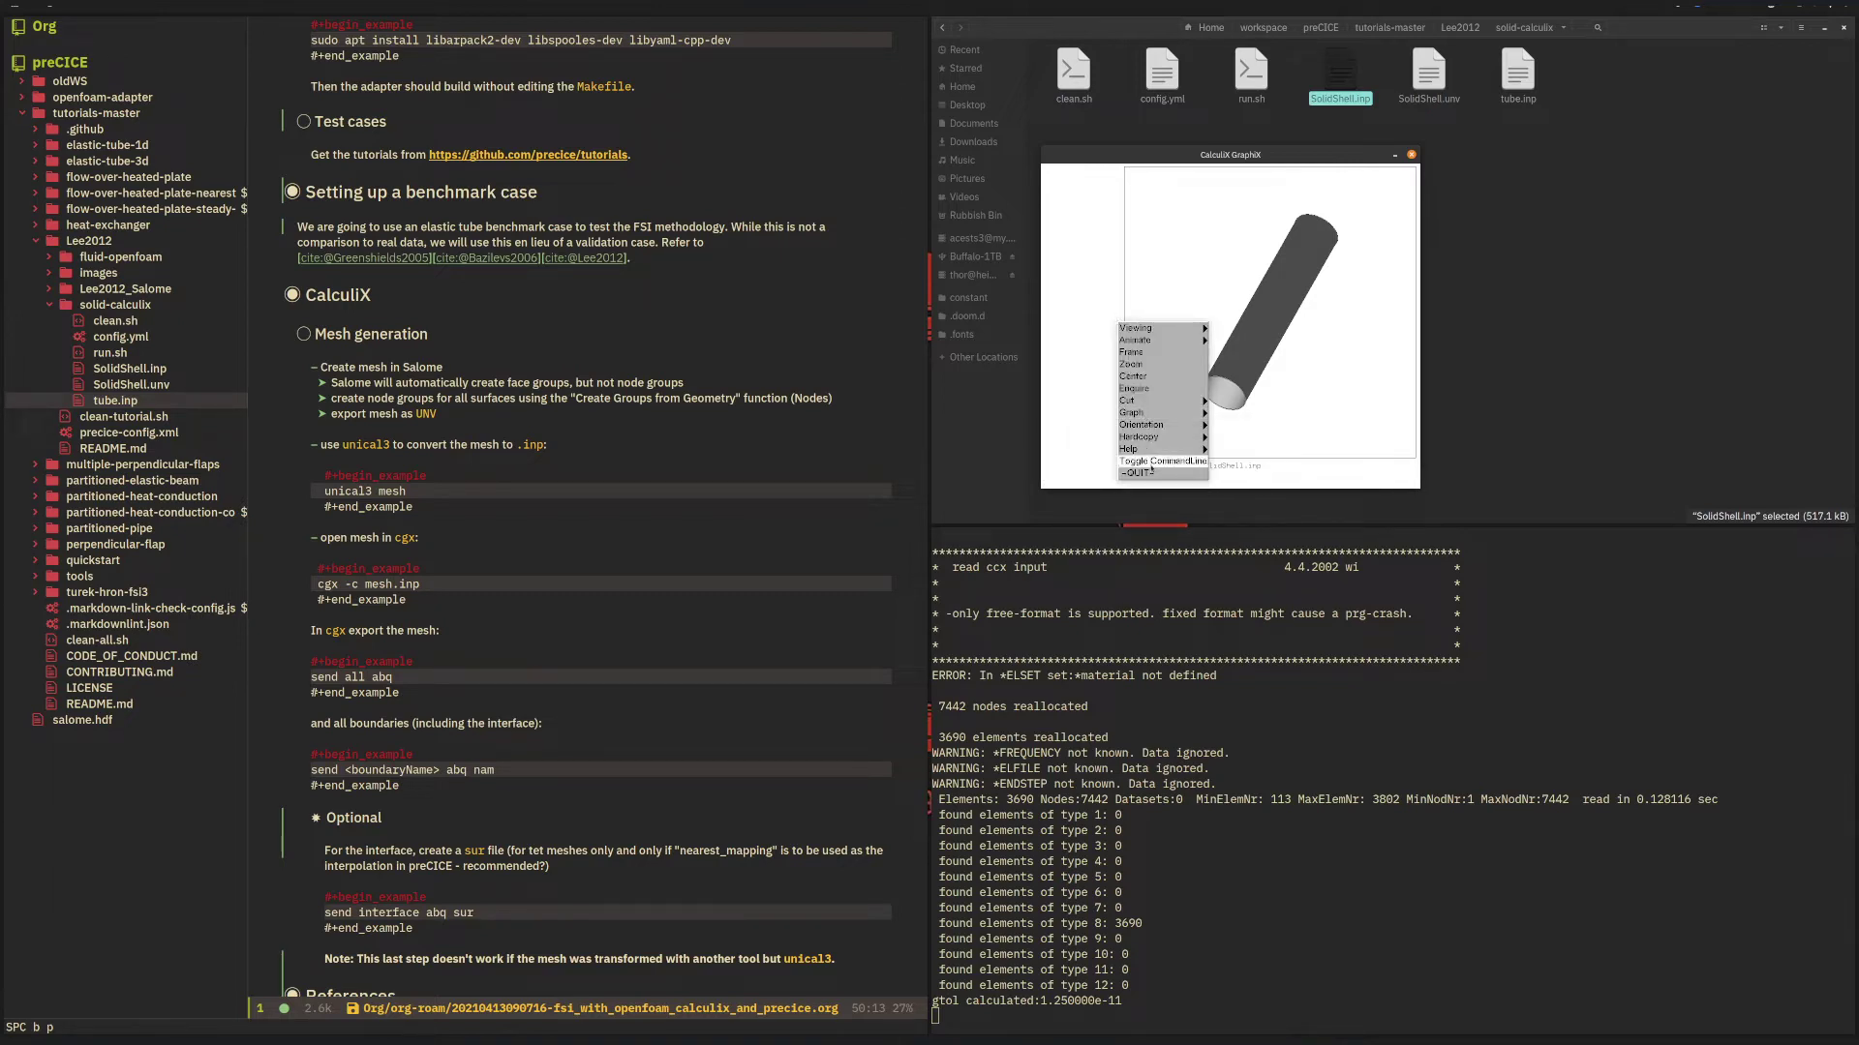
{"action": "left_click", "coordinate": [1054, 368]}
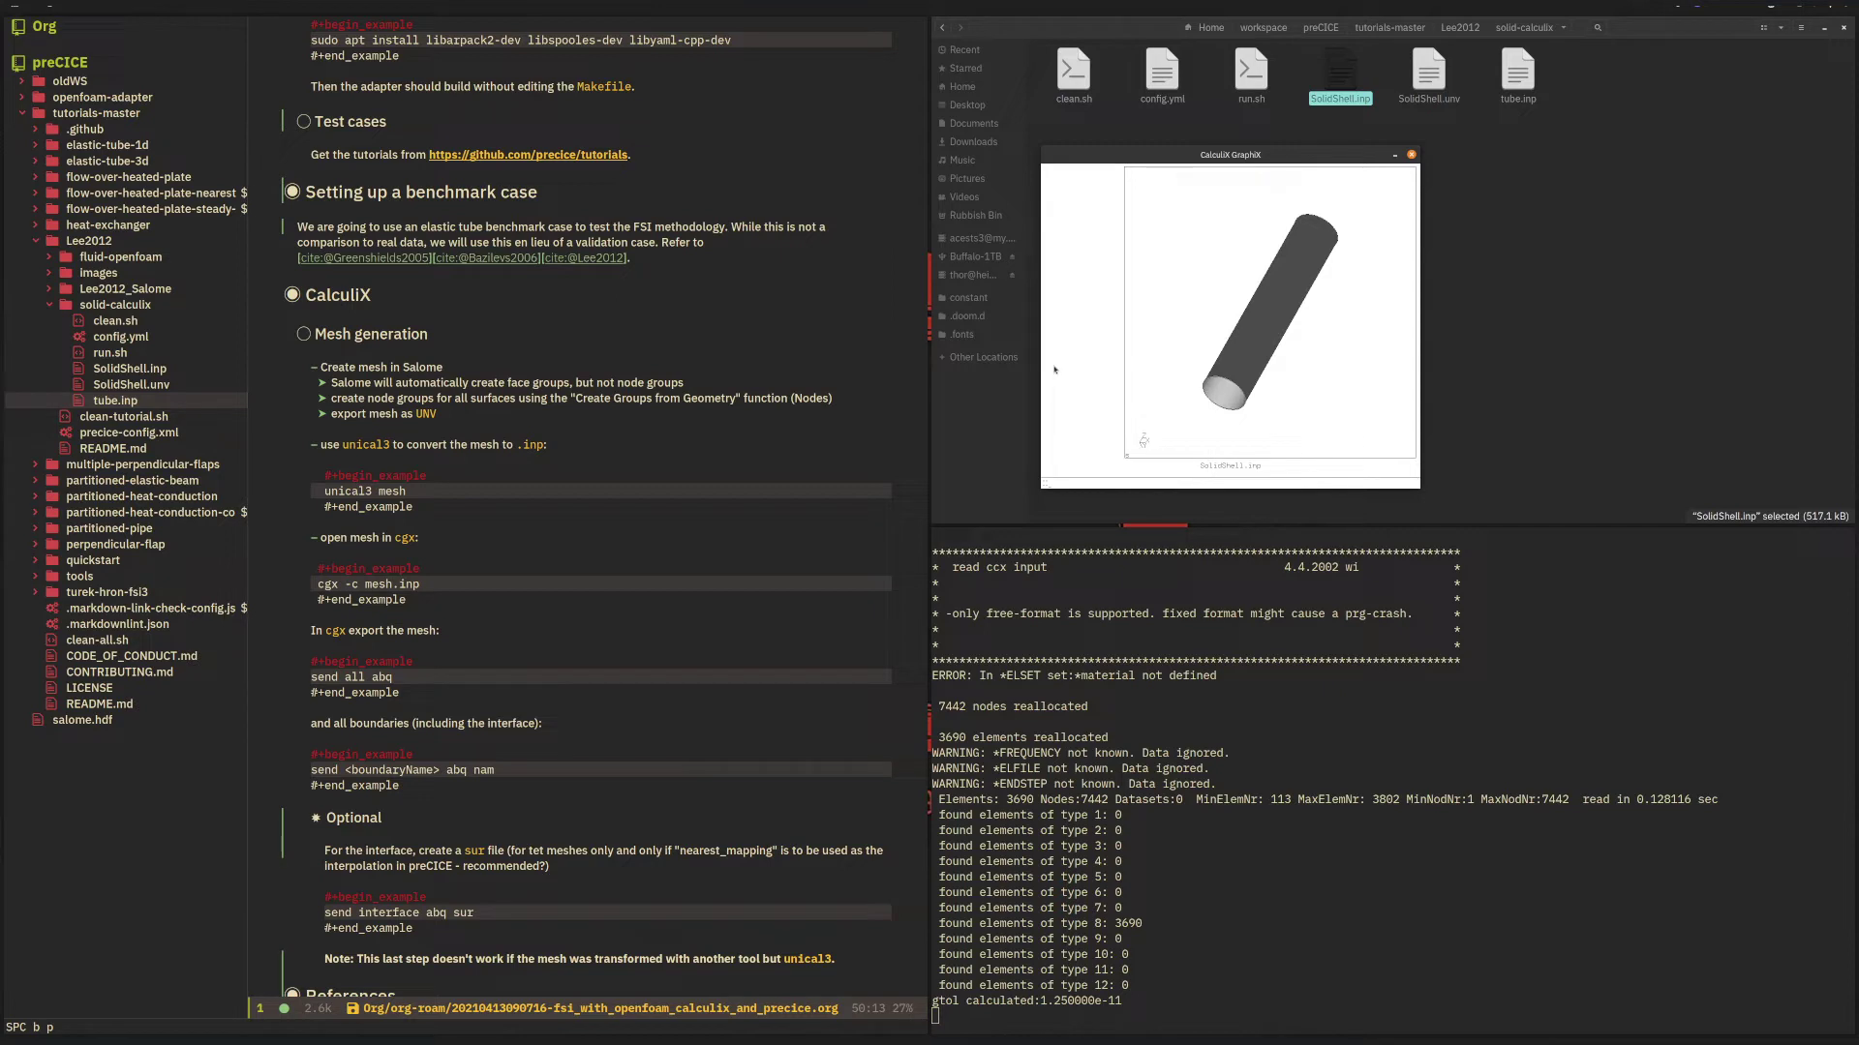
{"action": "type", "text": "send "}
{"action": "type", "text": "all abq"}
Export all.msh plus interface.nam, inlet.nam and outlet.nam using cgx send commands.
{"action": "key", "text": "Return"}
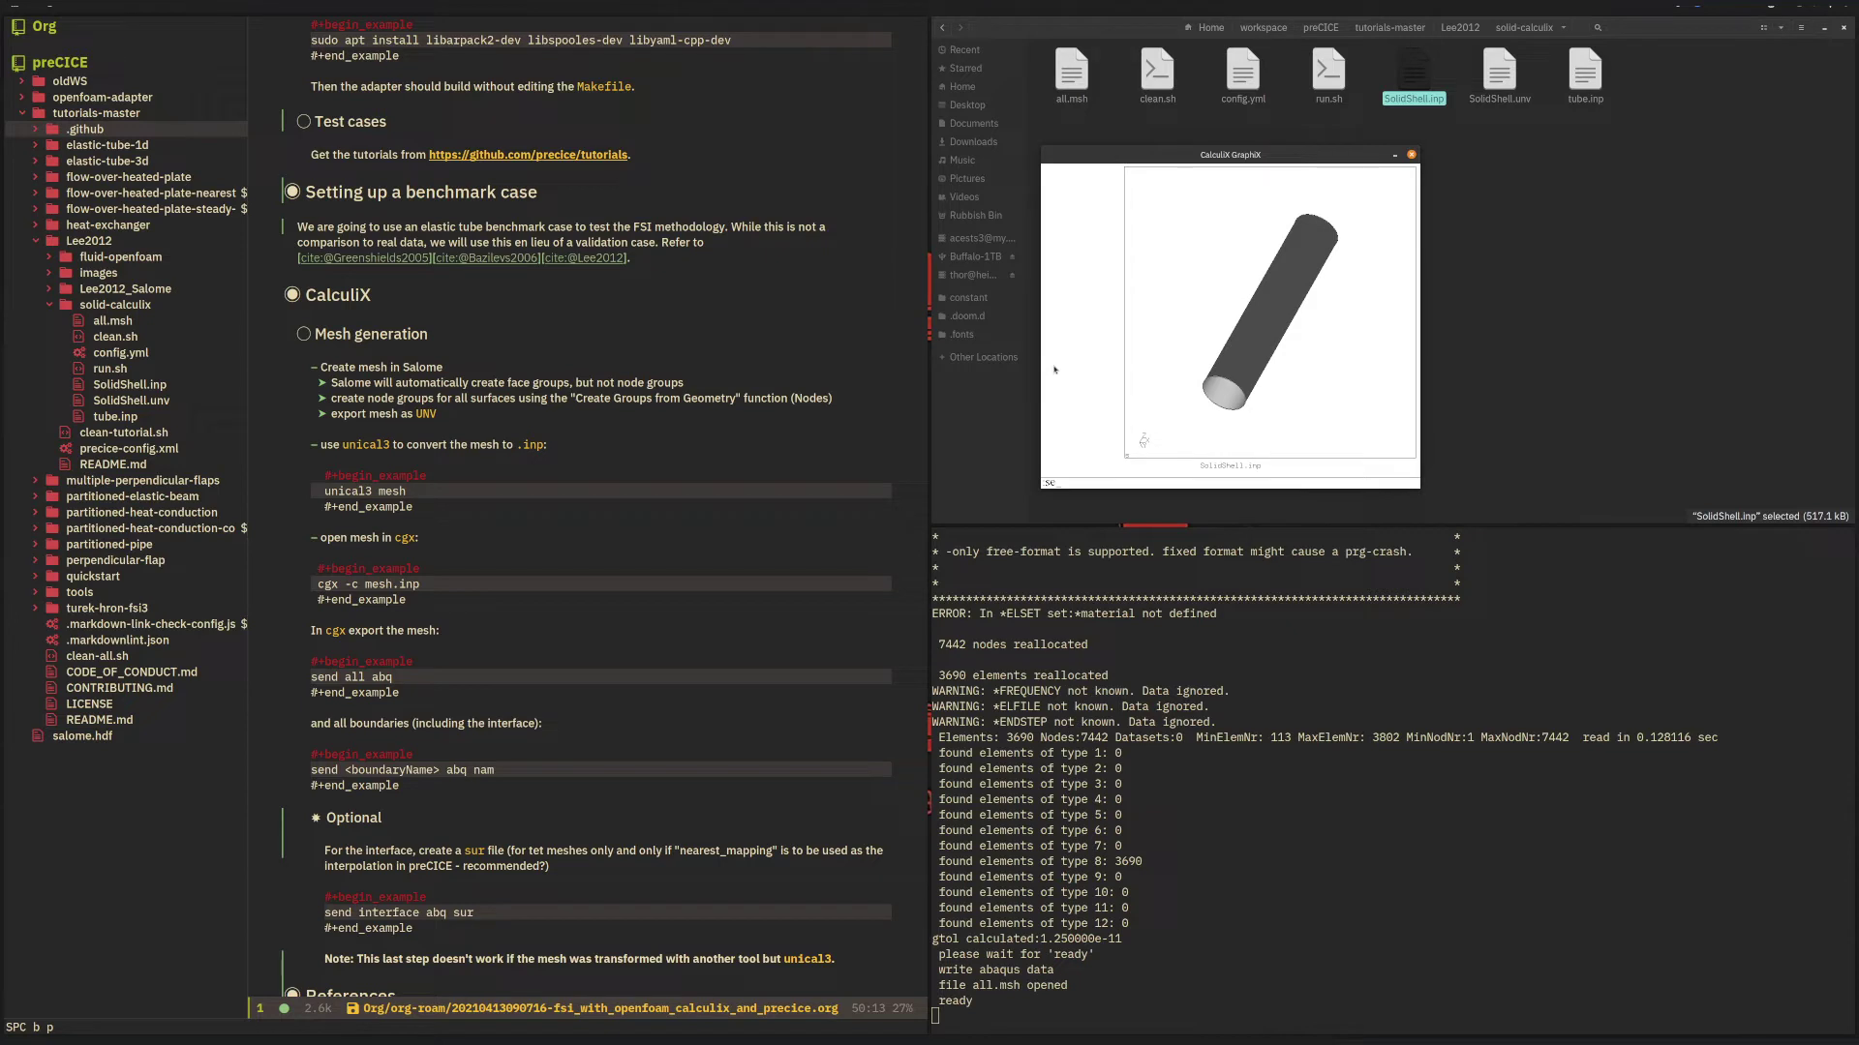
{"action": "type", "text": "ace "}
{"action": "type", "text": "abq nam"}
{"action": "key", "text": "Return"}
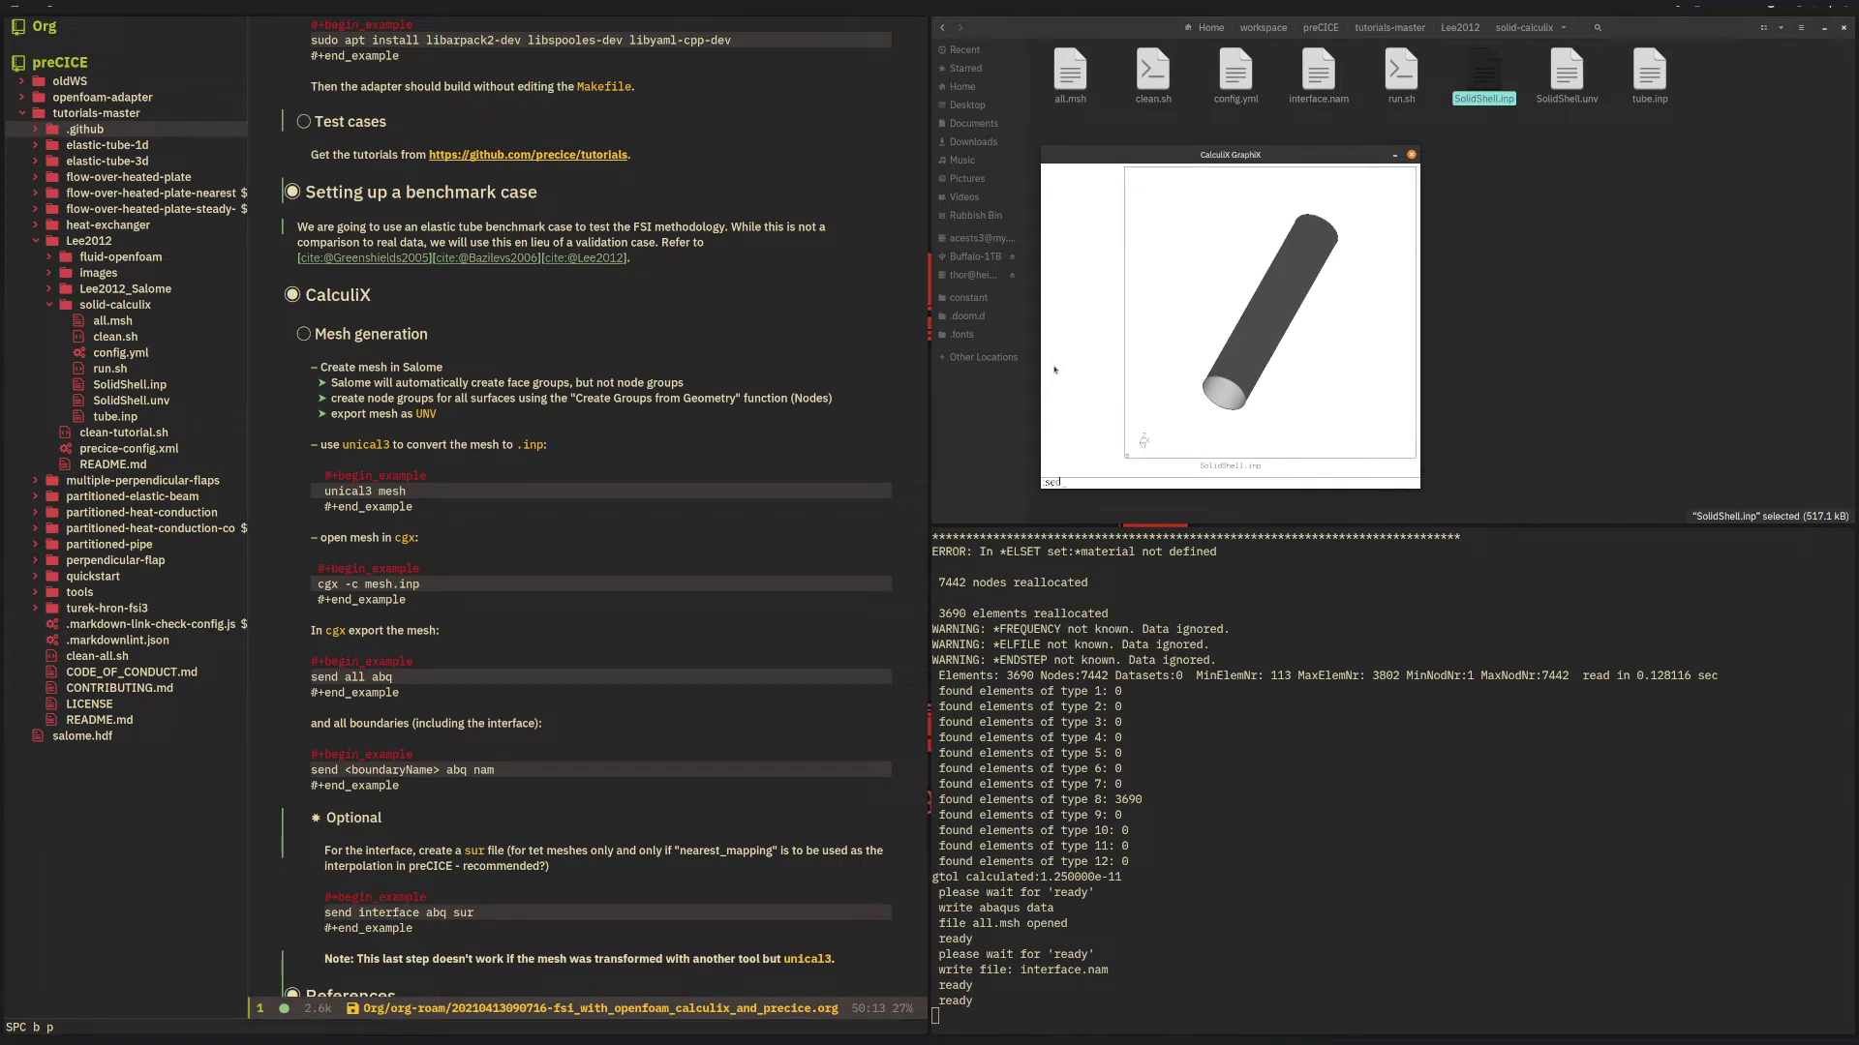
{"action": "type", "text": "d inlete"}
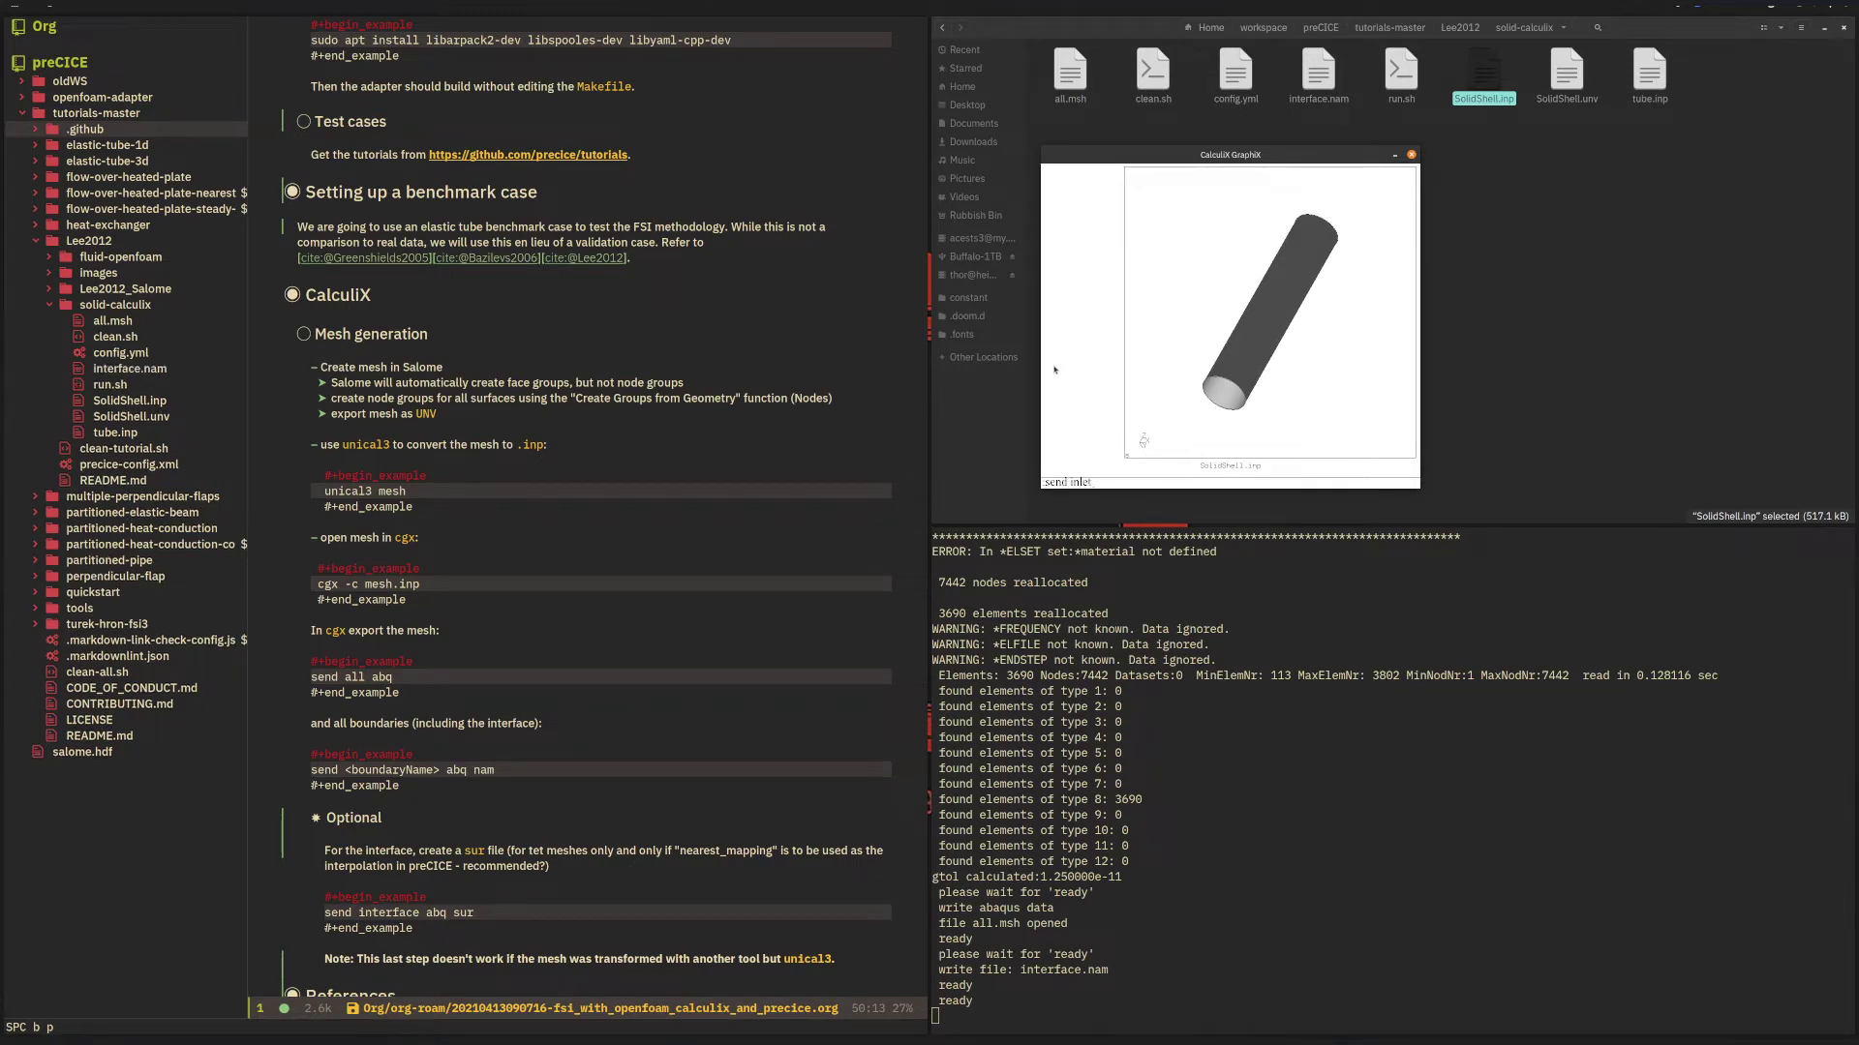
{"action": "type", "text": "bq"}
{"action": "type", "text": " nam"}
{"action": "key", "text": "Return"}
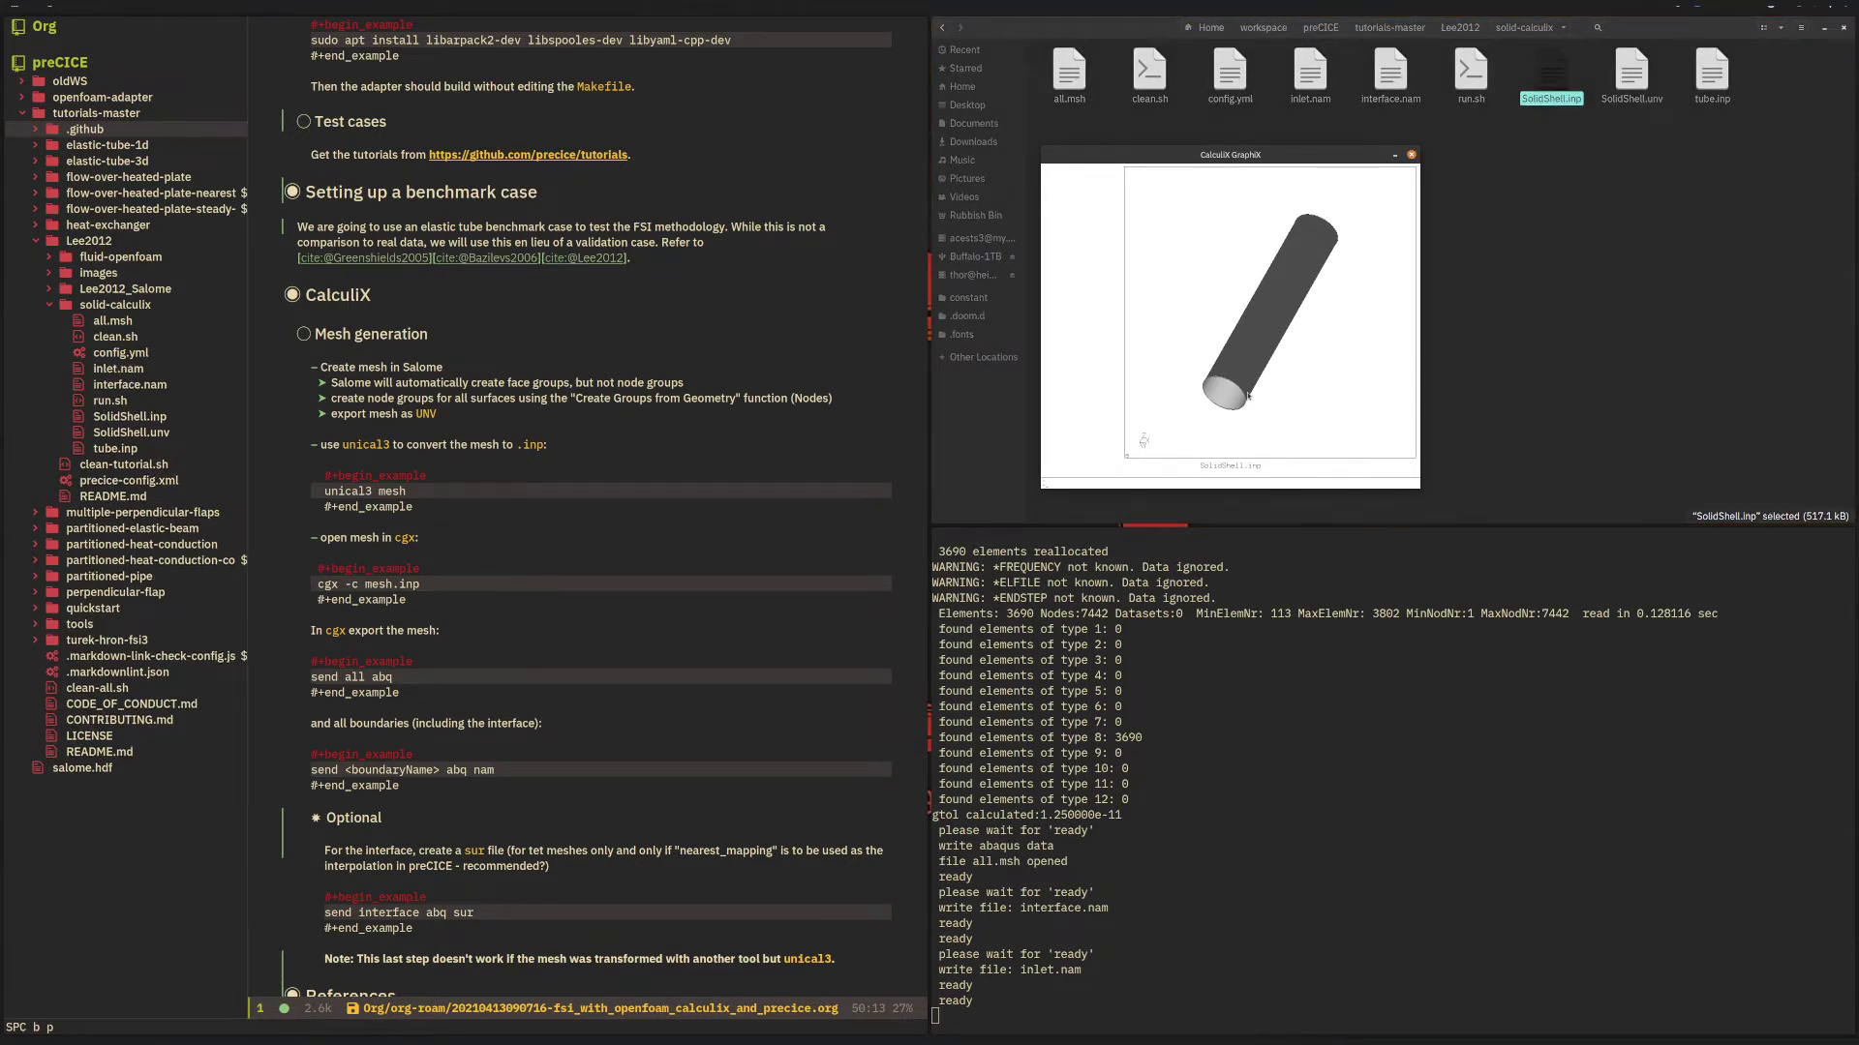
{"action": "type", "text": "nd outlet abq"}
{"action": "type", "text": " nam"}
{"action": "key", "text": "Return"}
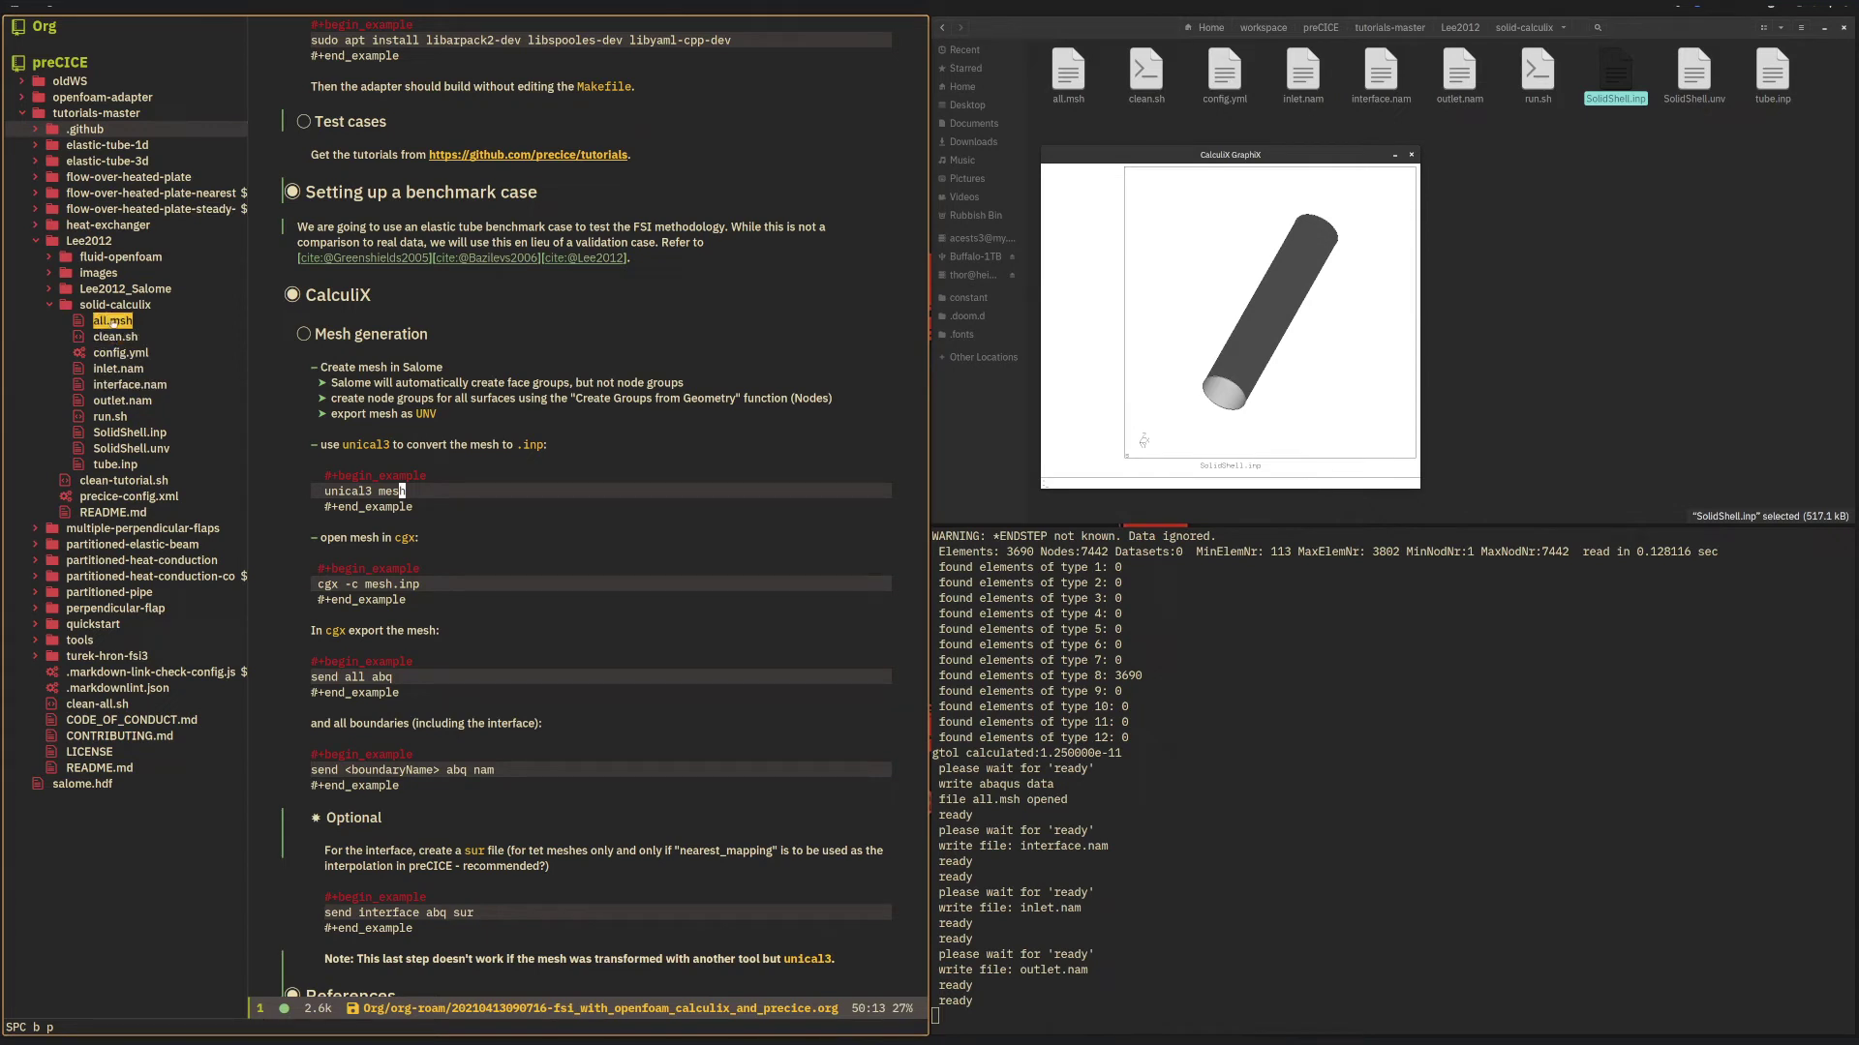
Open tube.inp and delete the wall.nam and interface.sur include lines.
{"action": "left_click", "coordinate": [115, 465]}
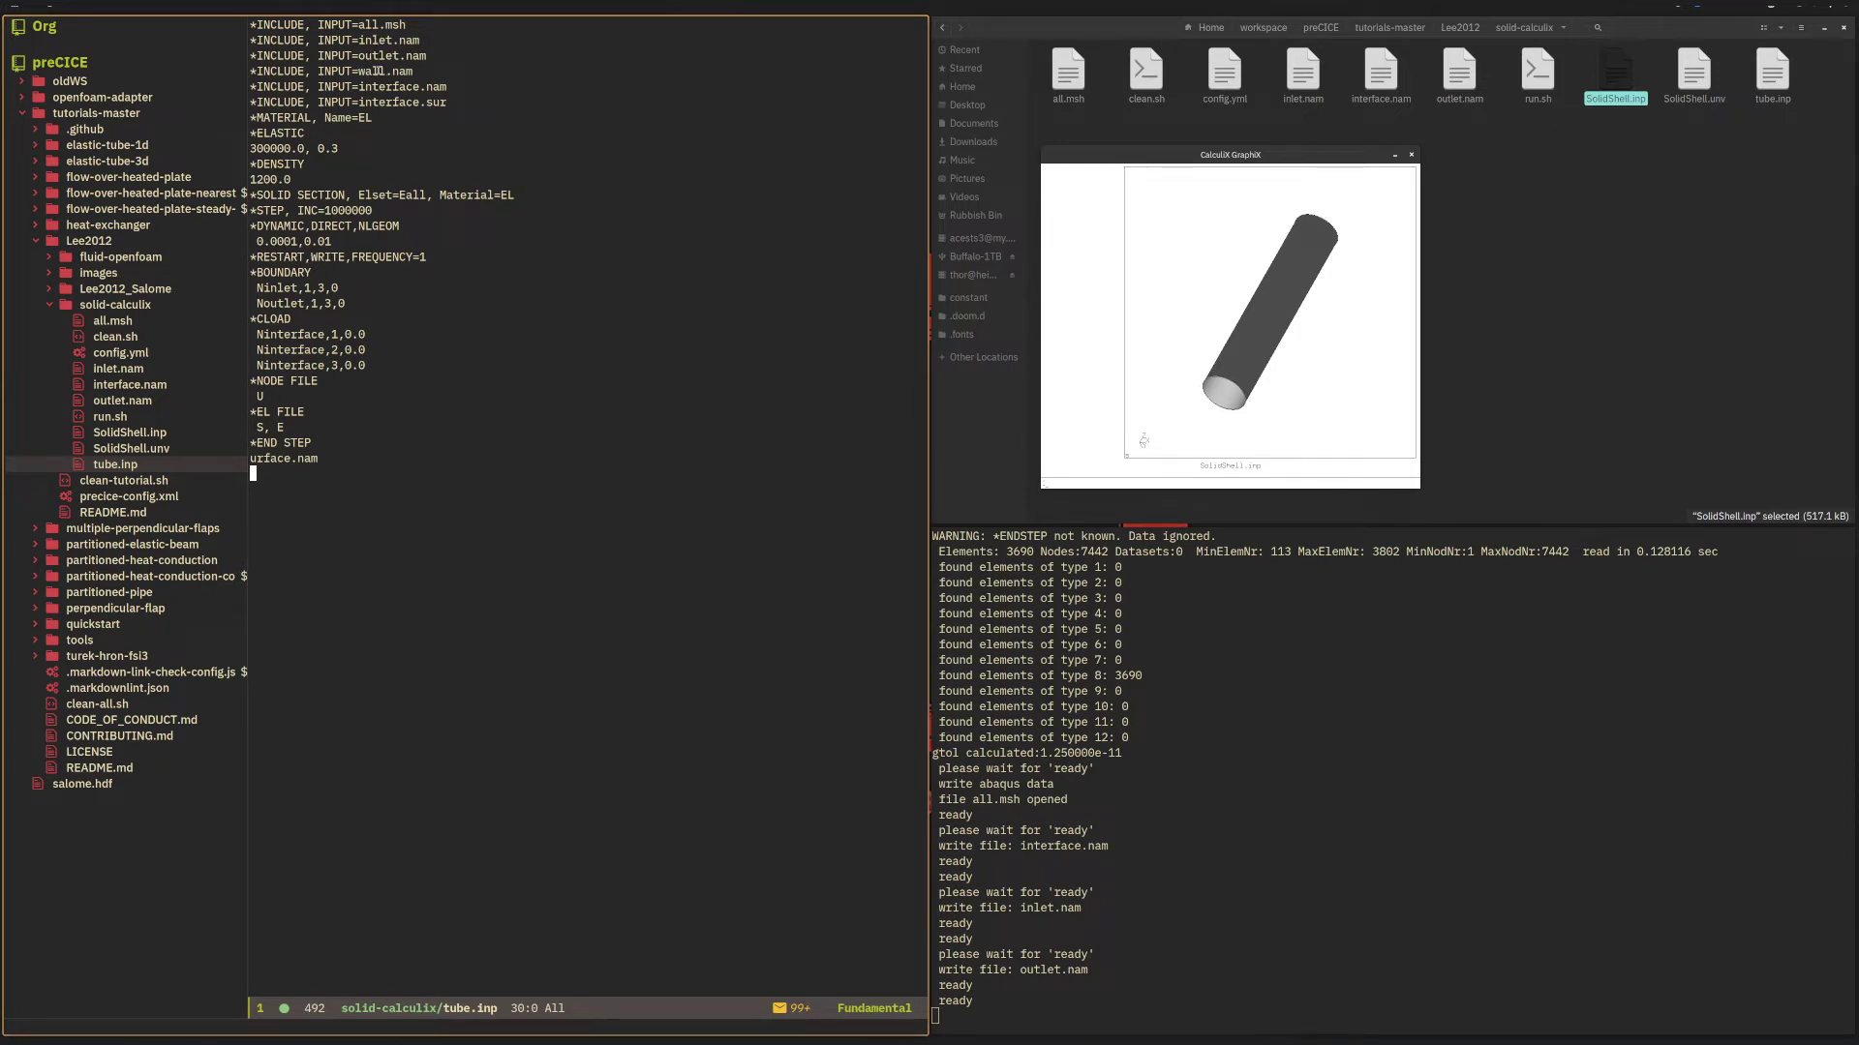
{"action": "left_click", "coordinate": [381, 70]}
{"action": "key", "text": "d"}
{"action": "key", "text": "d"}
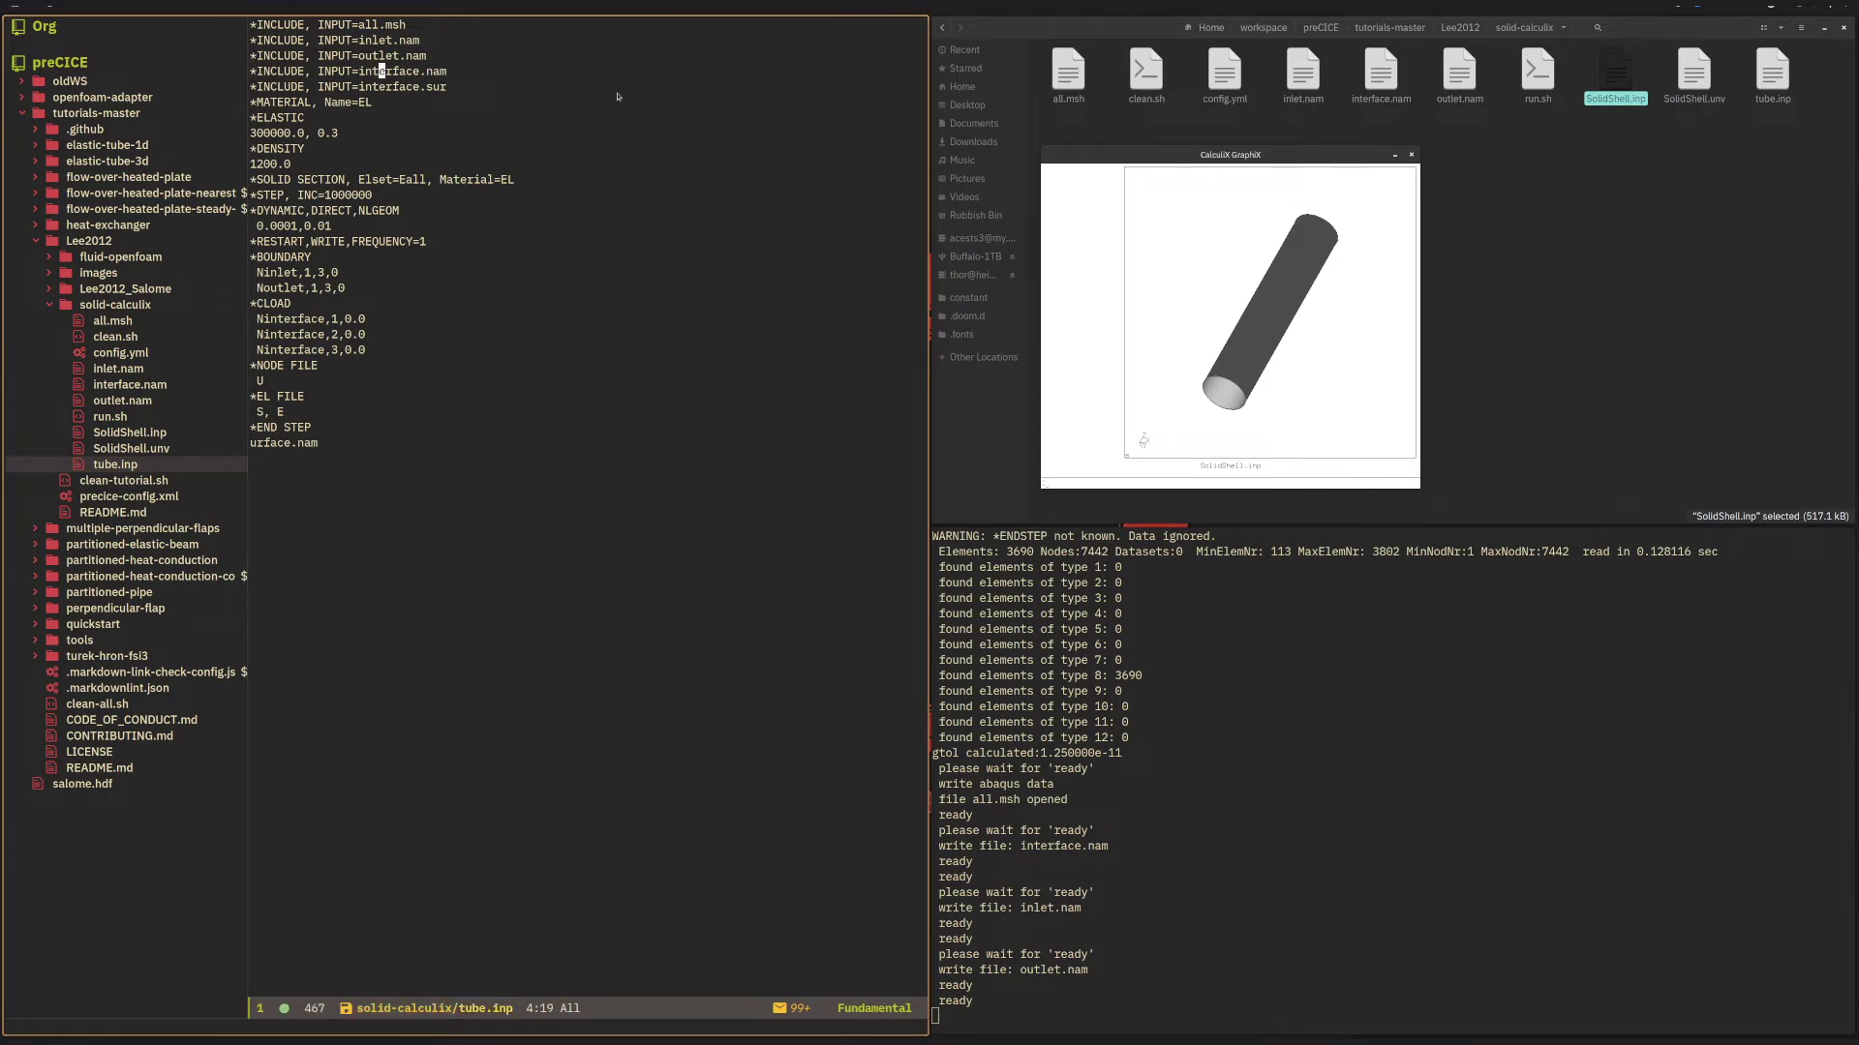
{"action": "key", "text": "j"}
{"action": "key", "text": "d"}
{"action": "key", "text": "d"}
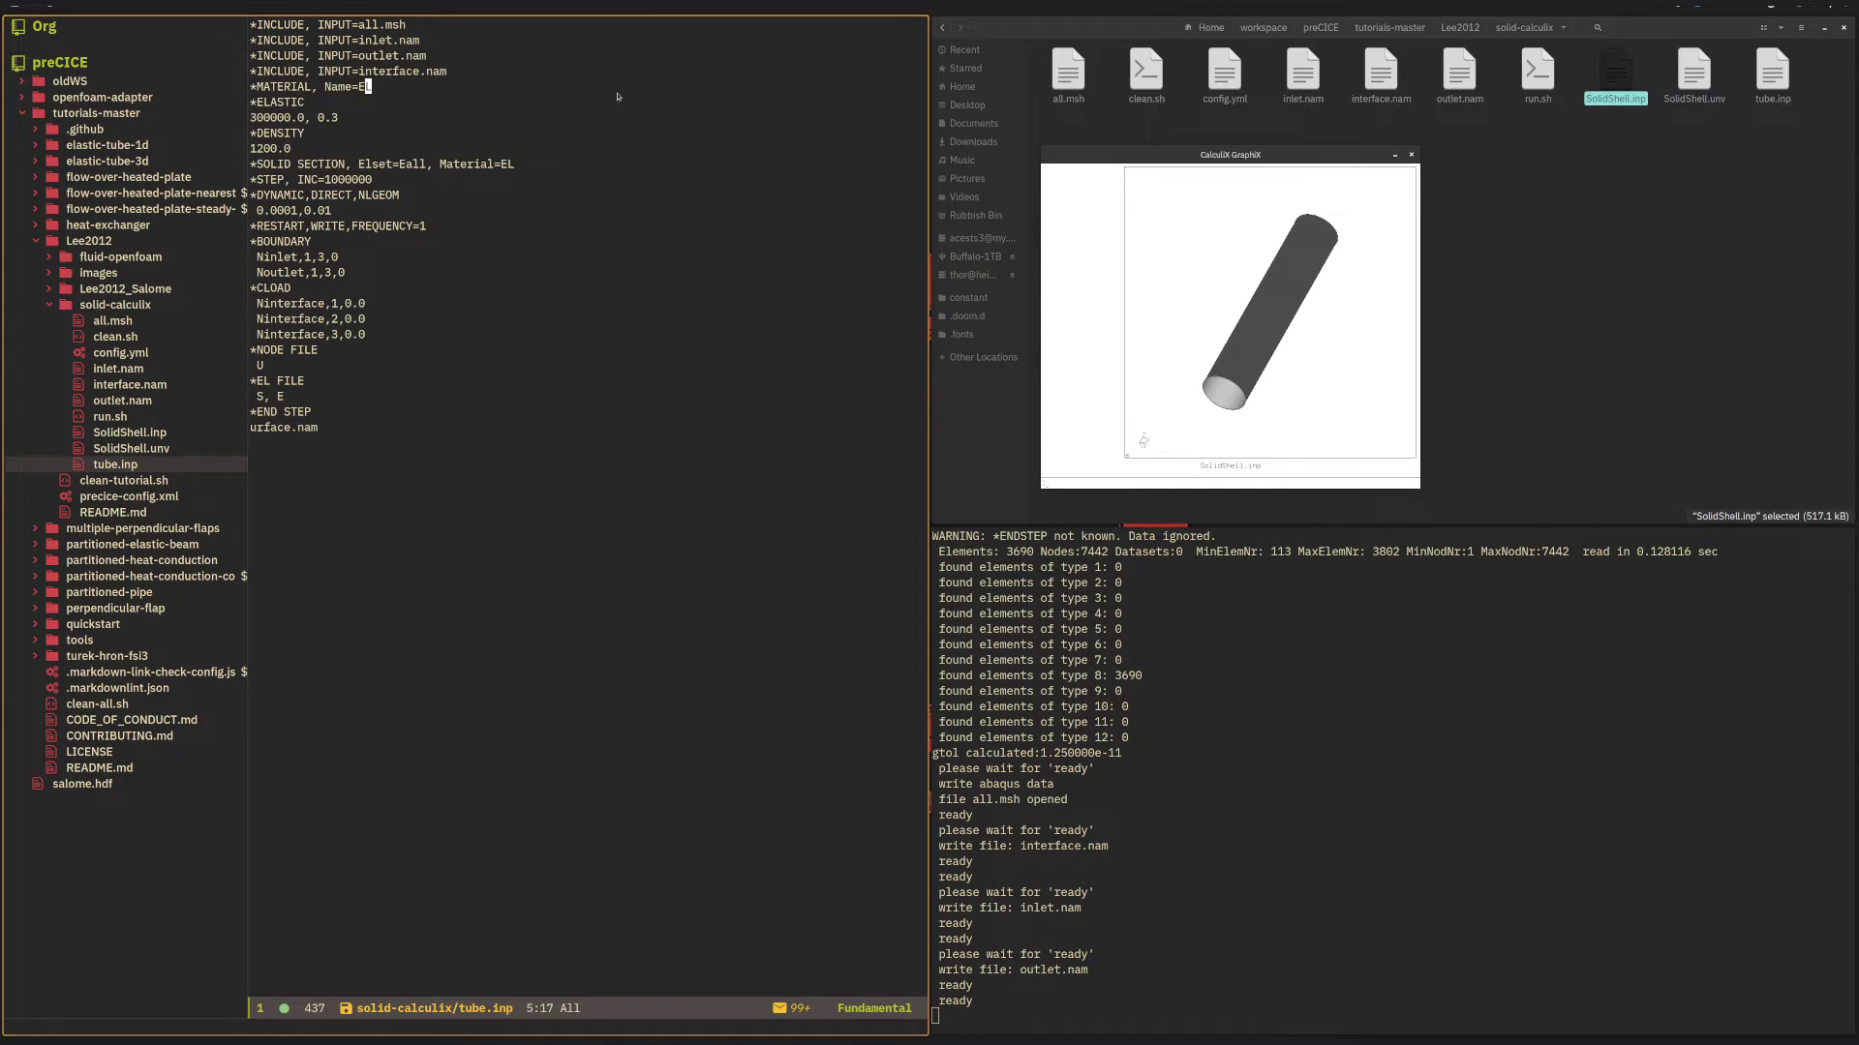
Change the elastic modulus to 1000000.0 and the density to 1000.0.
{"action": "key", "text": "j"}
{"action": "key", "text": "j"}
{"action": "key", "text": "h"}
{"action": "key", "text": "h"}
{"action": "key", "text": "h"}
{"action": "key", "text": "h"}
{"action": "key", "text": "h"}
{"action": "key", "text": "h"}
{"action": "key", "text": "h"}
{"action": "key", "text": "h"}
{"action": "key", "text": "h"}
{"action": "key", "text": "h"}
{"action": "key", "text": "h"}
{"action": "key", "text": "h"}
{"action": "type", "text": "x"}
{"action": "type", "text": "i1"}
{"action": "type", "text": "0"}
{"action": "key", "text": "Escape"}
{"action": "key", "text": "j"}
{"action": "key", "text": "j"}
{"action": "type", "text": "r0"}
{"action": "key", "text": "ctrl+g"}
{"action": "key", "text": "alt+Tab"}
Change SOLID to SHELL on the section line and start appending ', OFFSET=0.5'.
{"action": "left_click", "coordinate": [270, 163]}
{"action": "key", "text": "c"}
{"action": "type", "text": "iw"}
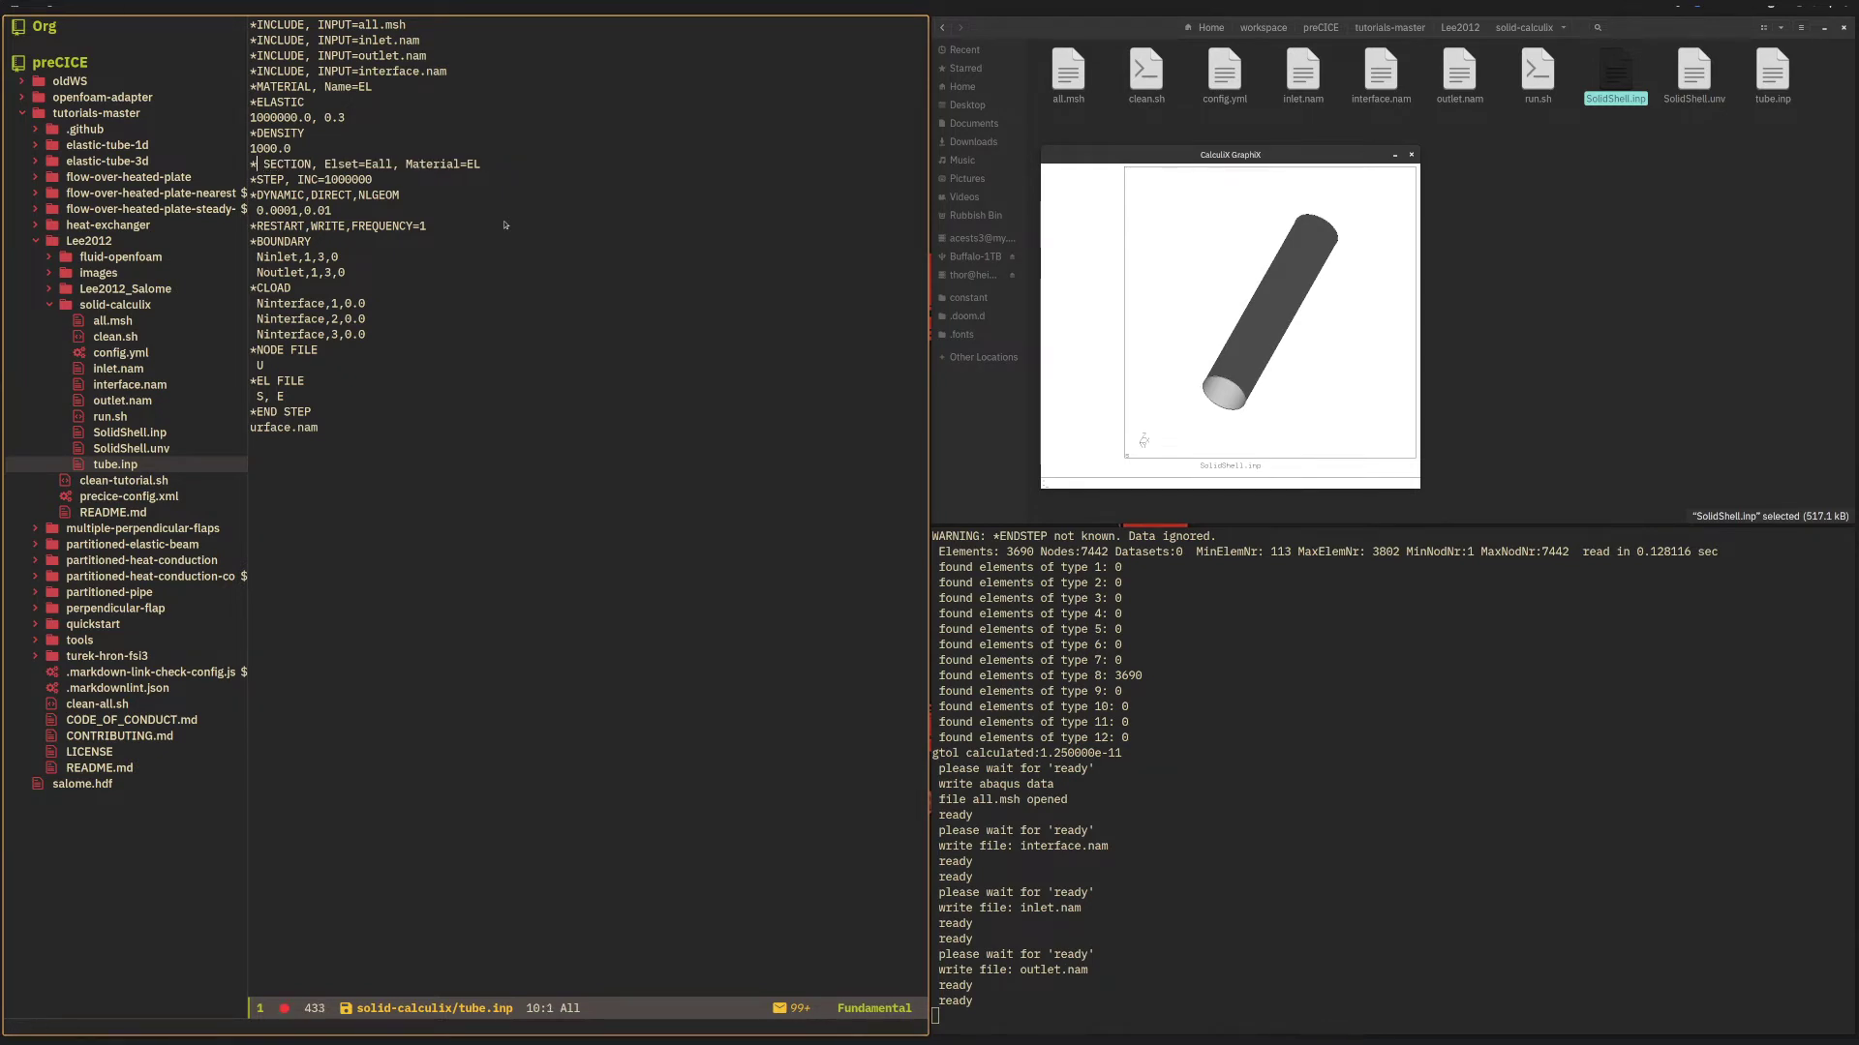
{"action": "type", "text": "SHELL"}
{"action": "key", "text": "Escape"}
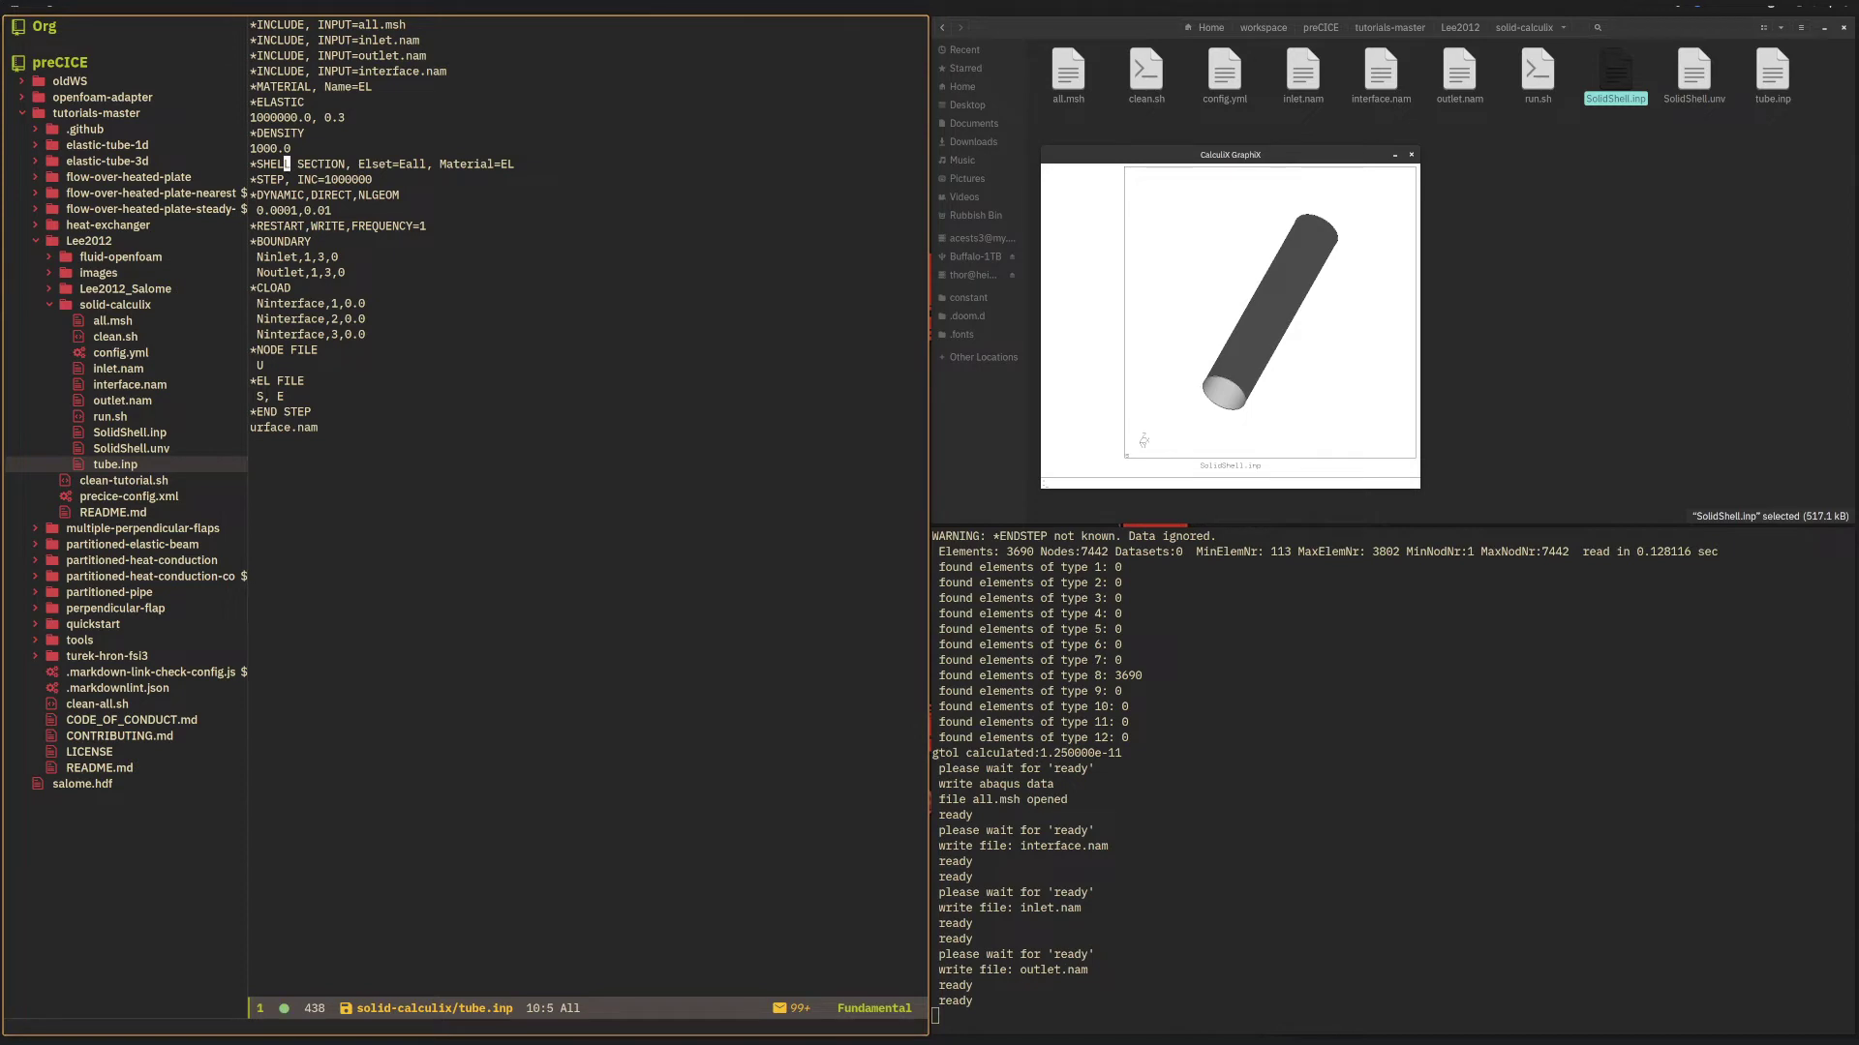
{"action": "key", "text": "l"}
{"action": "key", "text": "l"}
{"action": "key", "text": "l"}
{"action": "key", "text": "l"}
{"action": "key", "text": "l"}
{"action": "key", "text": "l"}
{"action": "key", "text": "l"}
{"action": "key", "text": "l"}
{"action": "key", "text": "l"}
{"action": "key", "text": "l"}
{"action": "key", "text": "l"}
{"action": "key", "text": "i"}
{"action": "key", "text": "Escape"}
{"action": "key", "text": "l"}
{"action": "key", "text": "l"}
{"action": "key", "text": "l"}
{"action": "key", "text": "l"}
{"action": "key", "text": "l"}
{"action": "key", "text": "l"}
{"action": "key", "text": "l"}
{"action": "key", "text": "l"}
{"action": "key", "text": "l"}
{"action": "type", "text": "al=EL, "}
{"action": "type", "text": "OFFSET=0.5"}
{"action": "key", "text": "Return"}
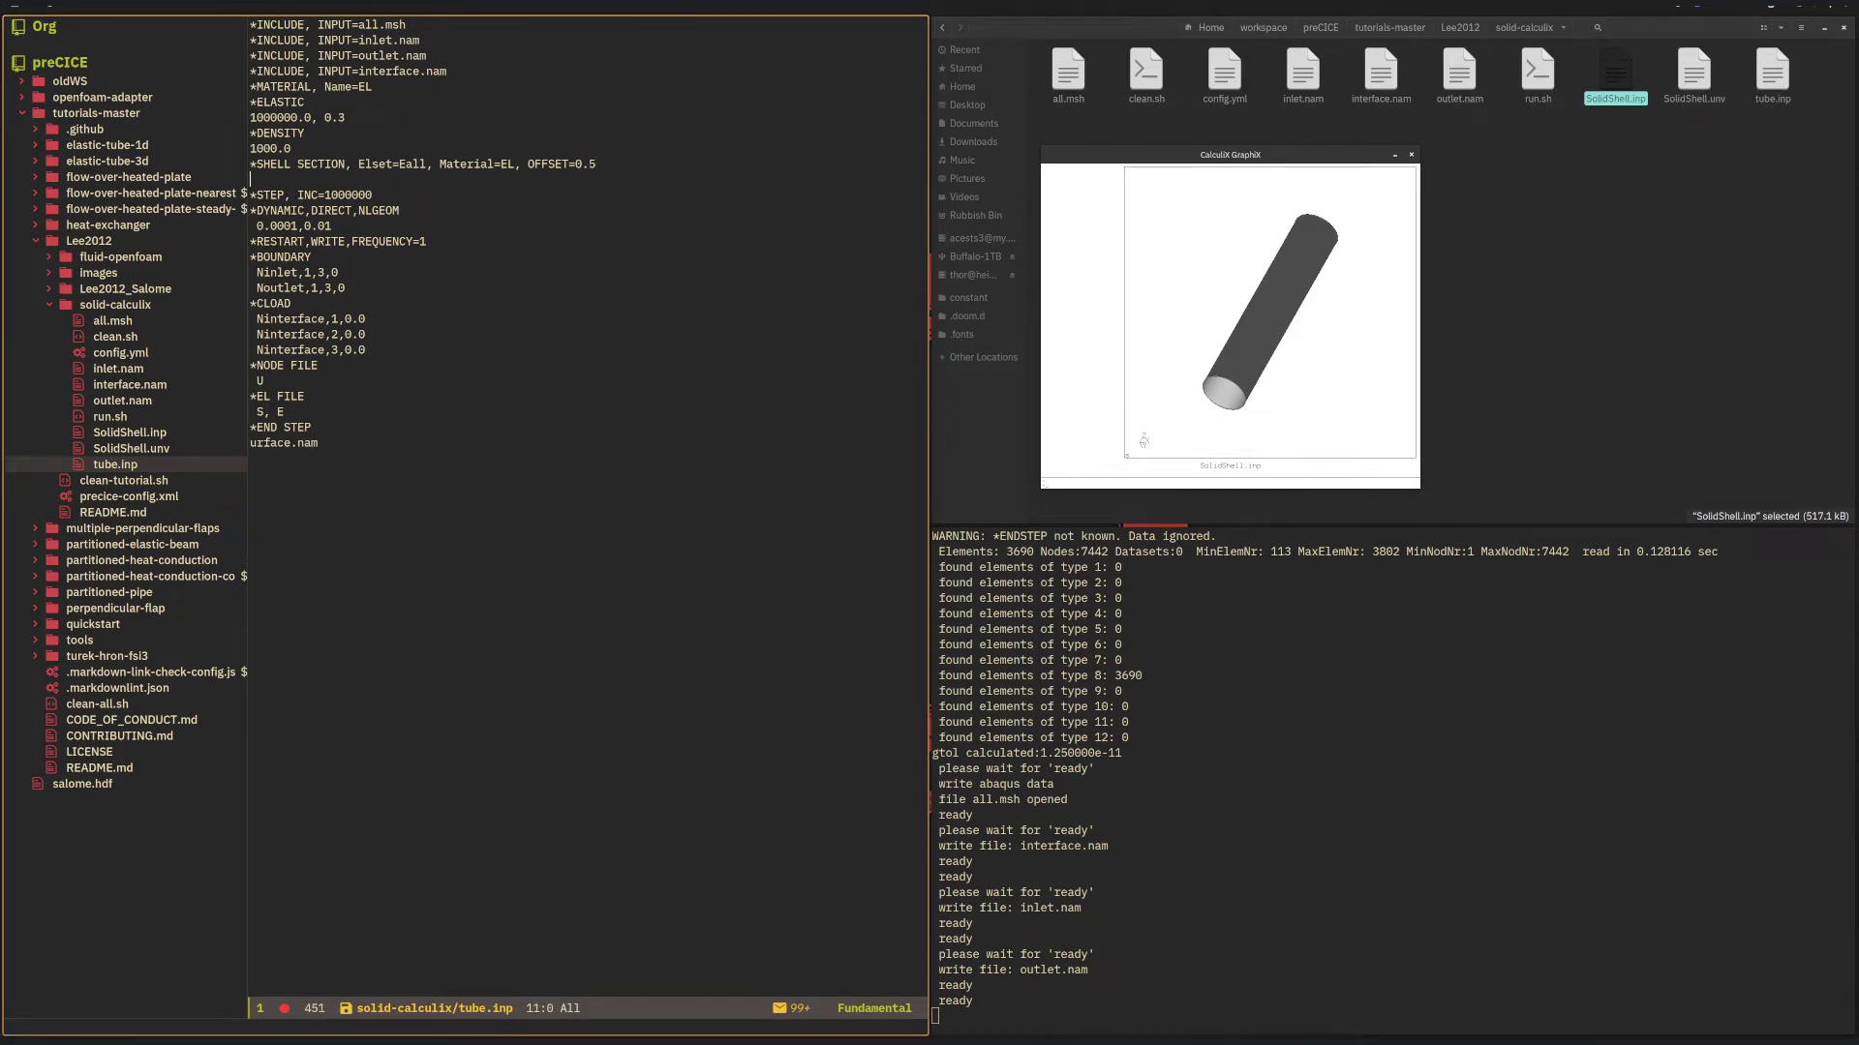
{"action": "type", "text": "0.002"}
{"action": "left_click", "coordinate": [328, 193]}
{"action": "key", "text": "Down"}
{"action": "key", "text": "Down"}
{"action": "key", "text": "Down"}
{"action": "key", "text": "Right"}
{"action": "key", "text": "Right"}
{"action": "key", "text": "Right"}
{"action": "key", "text": "Down"}
{"action": "key", "text": "Down"}
{"action": "key", "text": "Left"}
{"action": "key", "text": "Left"}
{"action": "key", "text": "Left"}
{"action": "key", "text": "Left"}
{"action": "key", "text": "Left"}
Rotate the tube in GraphiX and change the Ninlet line to Ninlet,3,3,0.
{"action": "mouse_move", "coordinate": [1311, 358]}
{"action": "left_mouse_down"}
{"action": "mouse_move", "coordinate": [1173, 356]}
{"action": "mouse_move", "coordinate": [1252, 402]}
{"action": "mouse_move", "coordinate": [1352, 290]}
{"action": "mouse_move", "coordinate": [1275, 330]}
{"action": "mouse_move", "coordinate": [1278, 353]}
{"action": "mouse_move", "coordinate": [1207, 353]}
{"action": "left_mouse_up"}
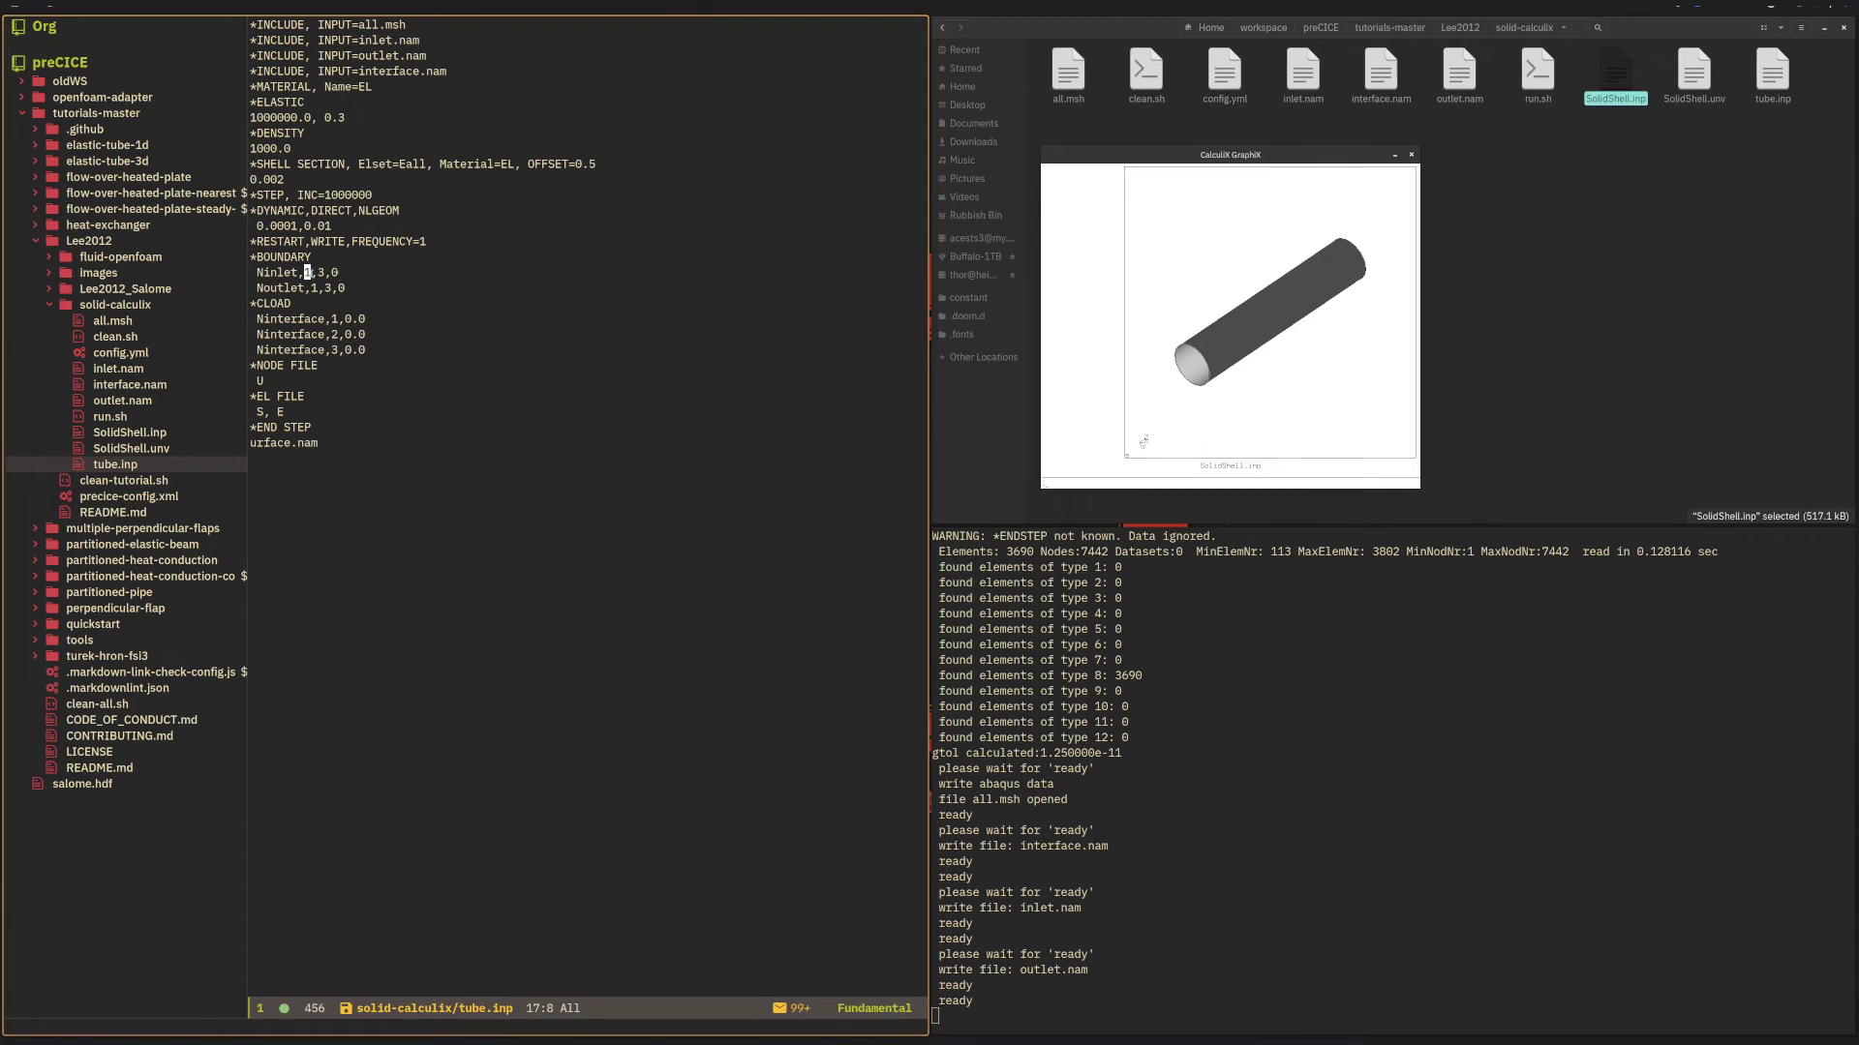
{"action": "left_click", "coordinate": [336, 274]}
{"action": "key", "text": "Left"}
{"action": "key", "text": "Left"}
{"action": "key", "text": "Left"}
{"action": "key", "text": "Right"}
{"action": "key", "text": "Right"}
{"action": "key", "text": "Right"}
{"action": "key", "text": "Right"}
{"action": "key", "text": "Left"}
{"action": "key", "text": "Left"}
{"action": "key", "text": "Left"}
{"action": "key", "text": "r"}
{"action": "key", "text": "3"}
Change the Noutlet line to Noutlet,3,3,0.
{"action": "left_click", "coordinate": [313, 287]}
{"action": "key", "text": "r"}
{"action": "key", "text": "3"}
{"action": "left_click", "coordinate": [319, 272]}
Delete the leftover line below *END STEP in tube.inp, then refocus the editor.
{"action": "left_click", "coordinate": [295, 441]}
{"action": "key", "text": "ctrl+g"}
{"action": "key", "text": "d"}
{"action": "key", "text": "d"}
{"action": "key", "text": "Escape"}
{"action": "left_click", "coordinate": [1142, 441]}
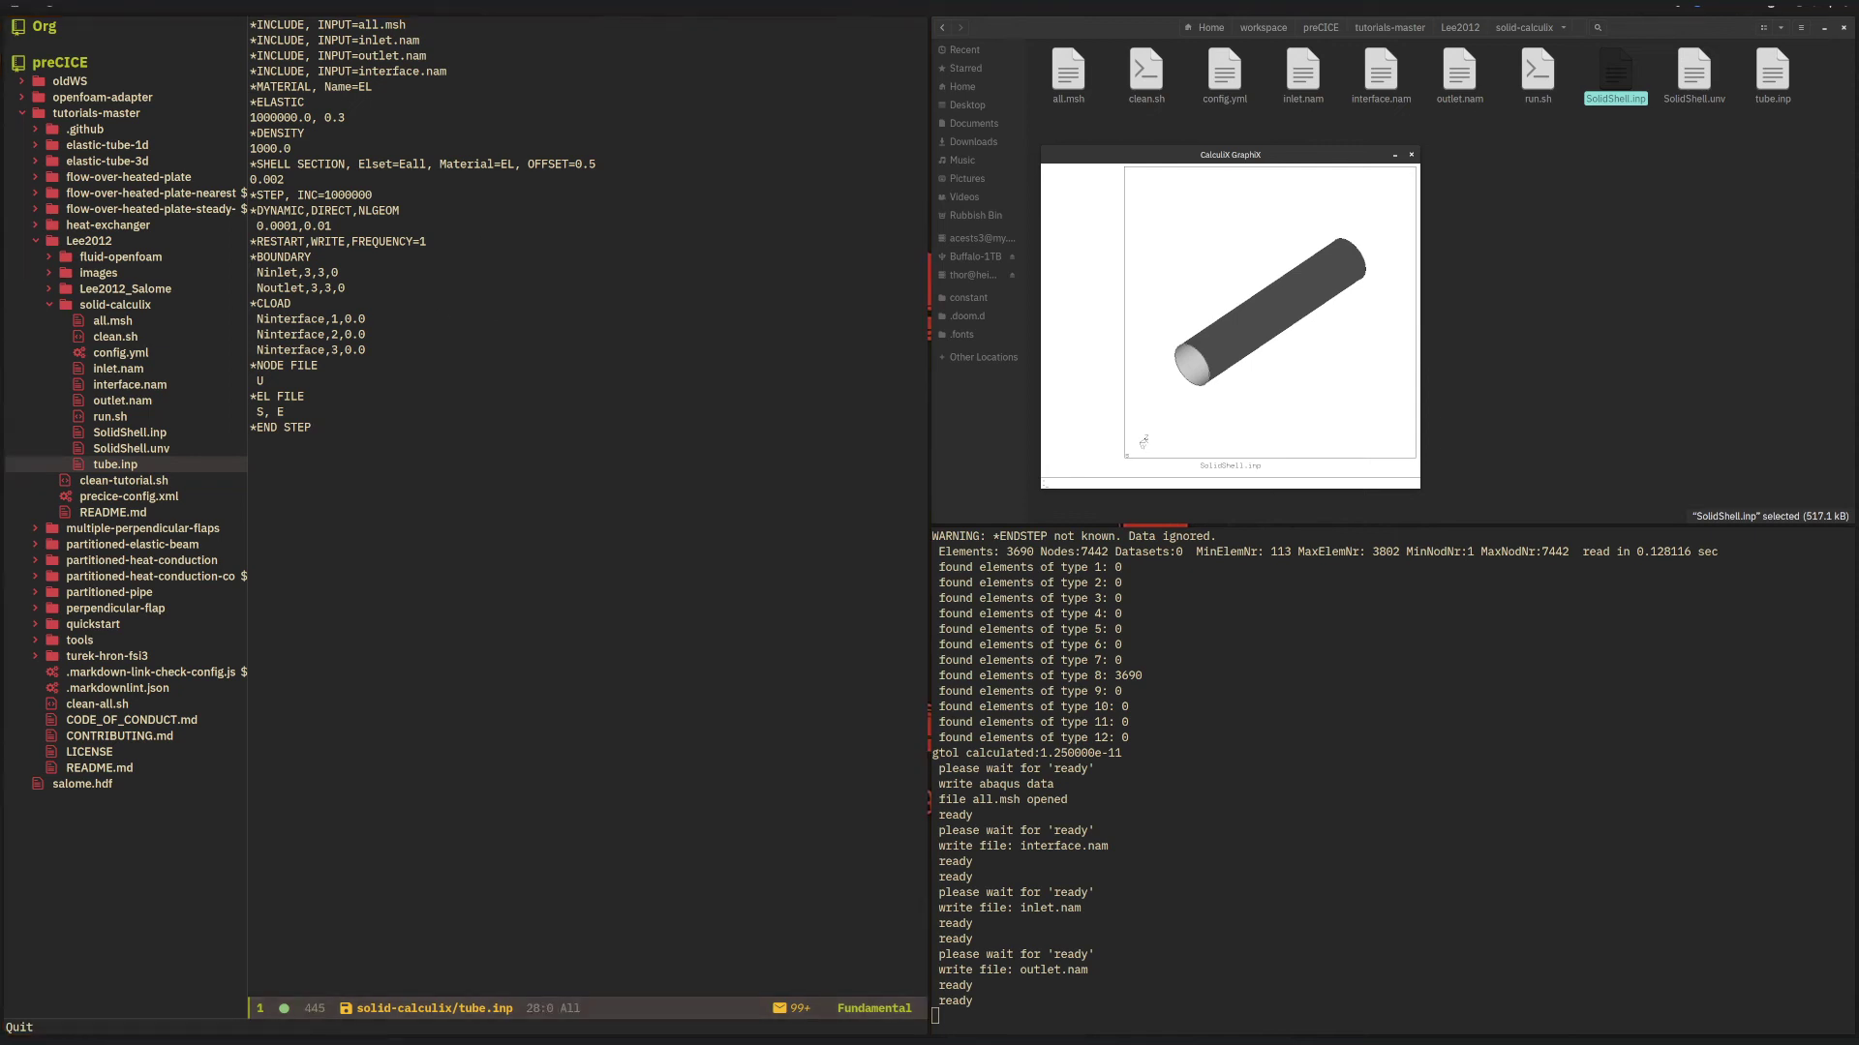
{"action": "left_click", "coordinate": [456, 419]}
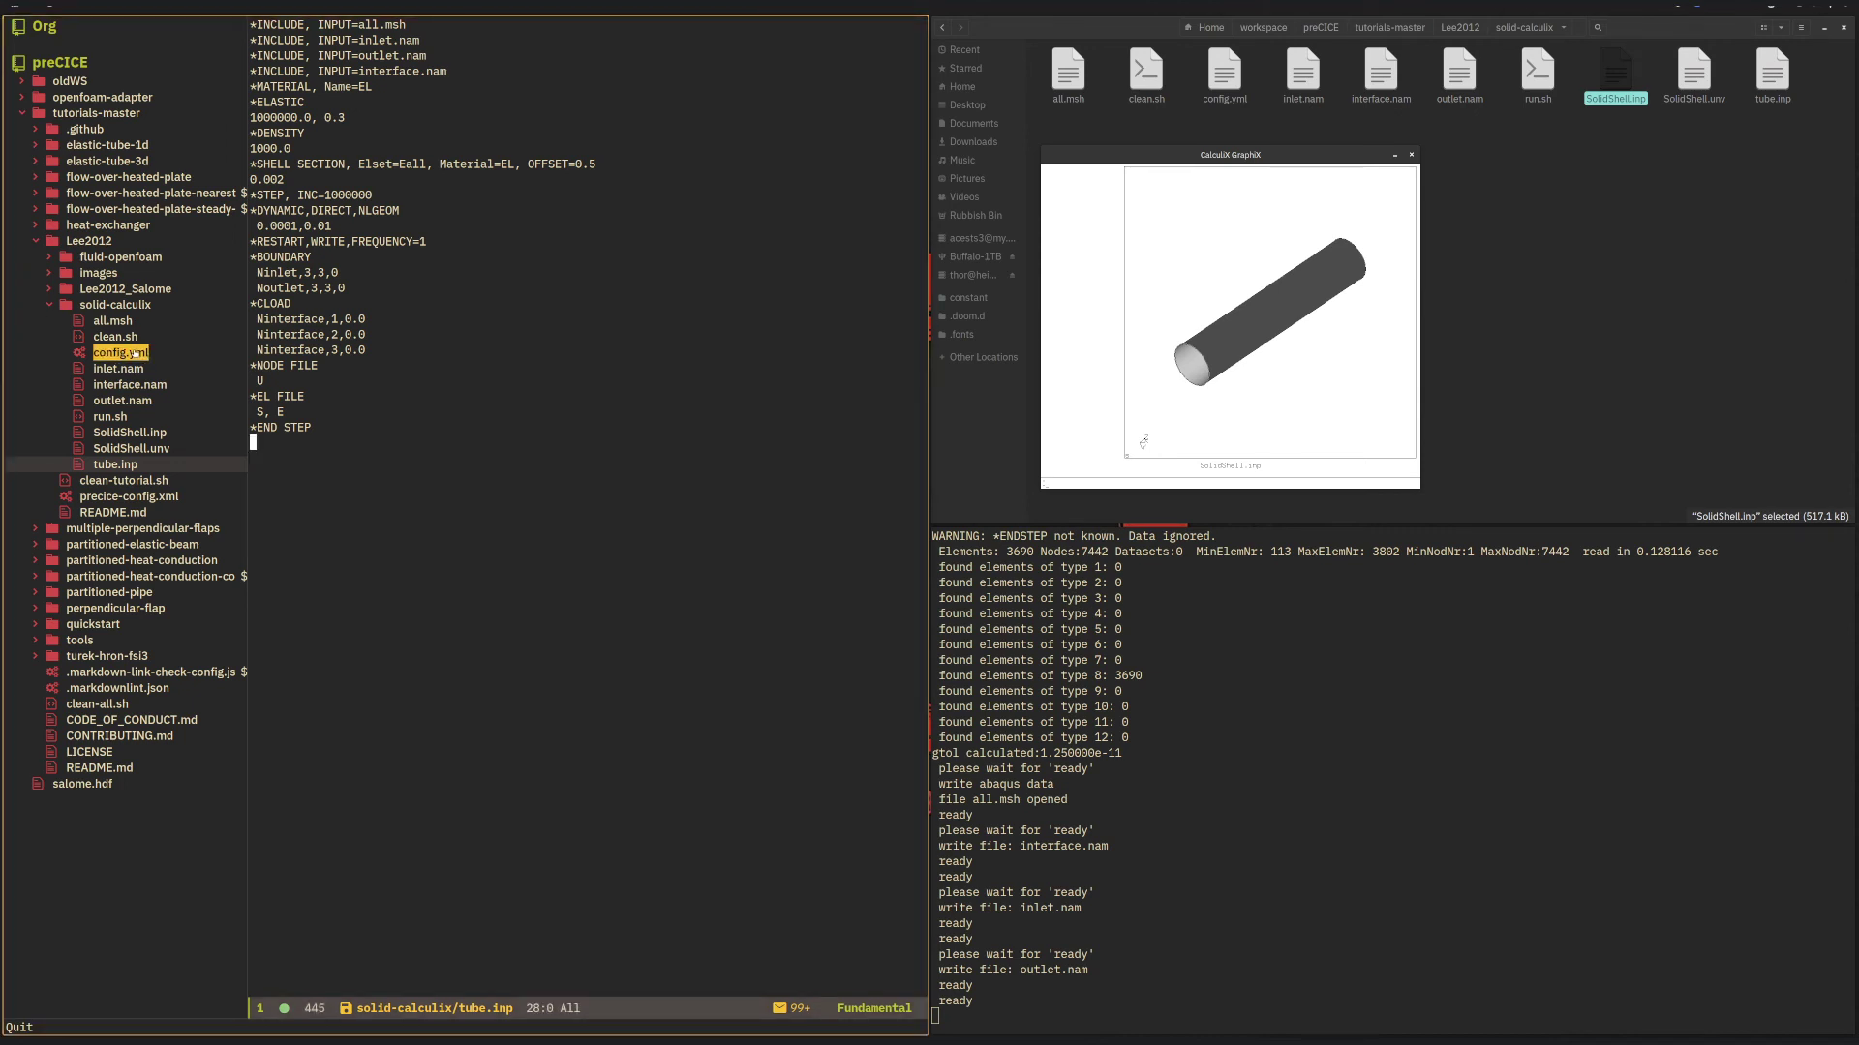
Open solid-calculix's config.yml, briefly comparing it against fluid-openfoam's system/preciceDict.
{"action": "left_click", "coordinate": [123, 256]}
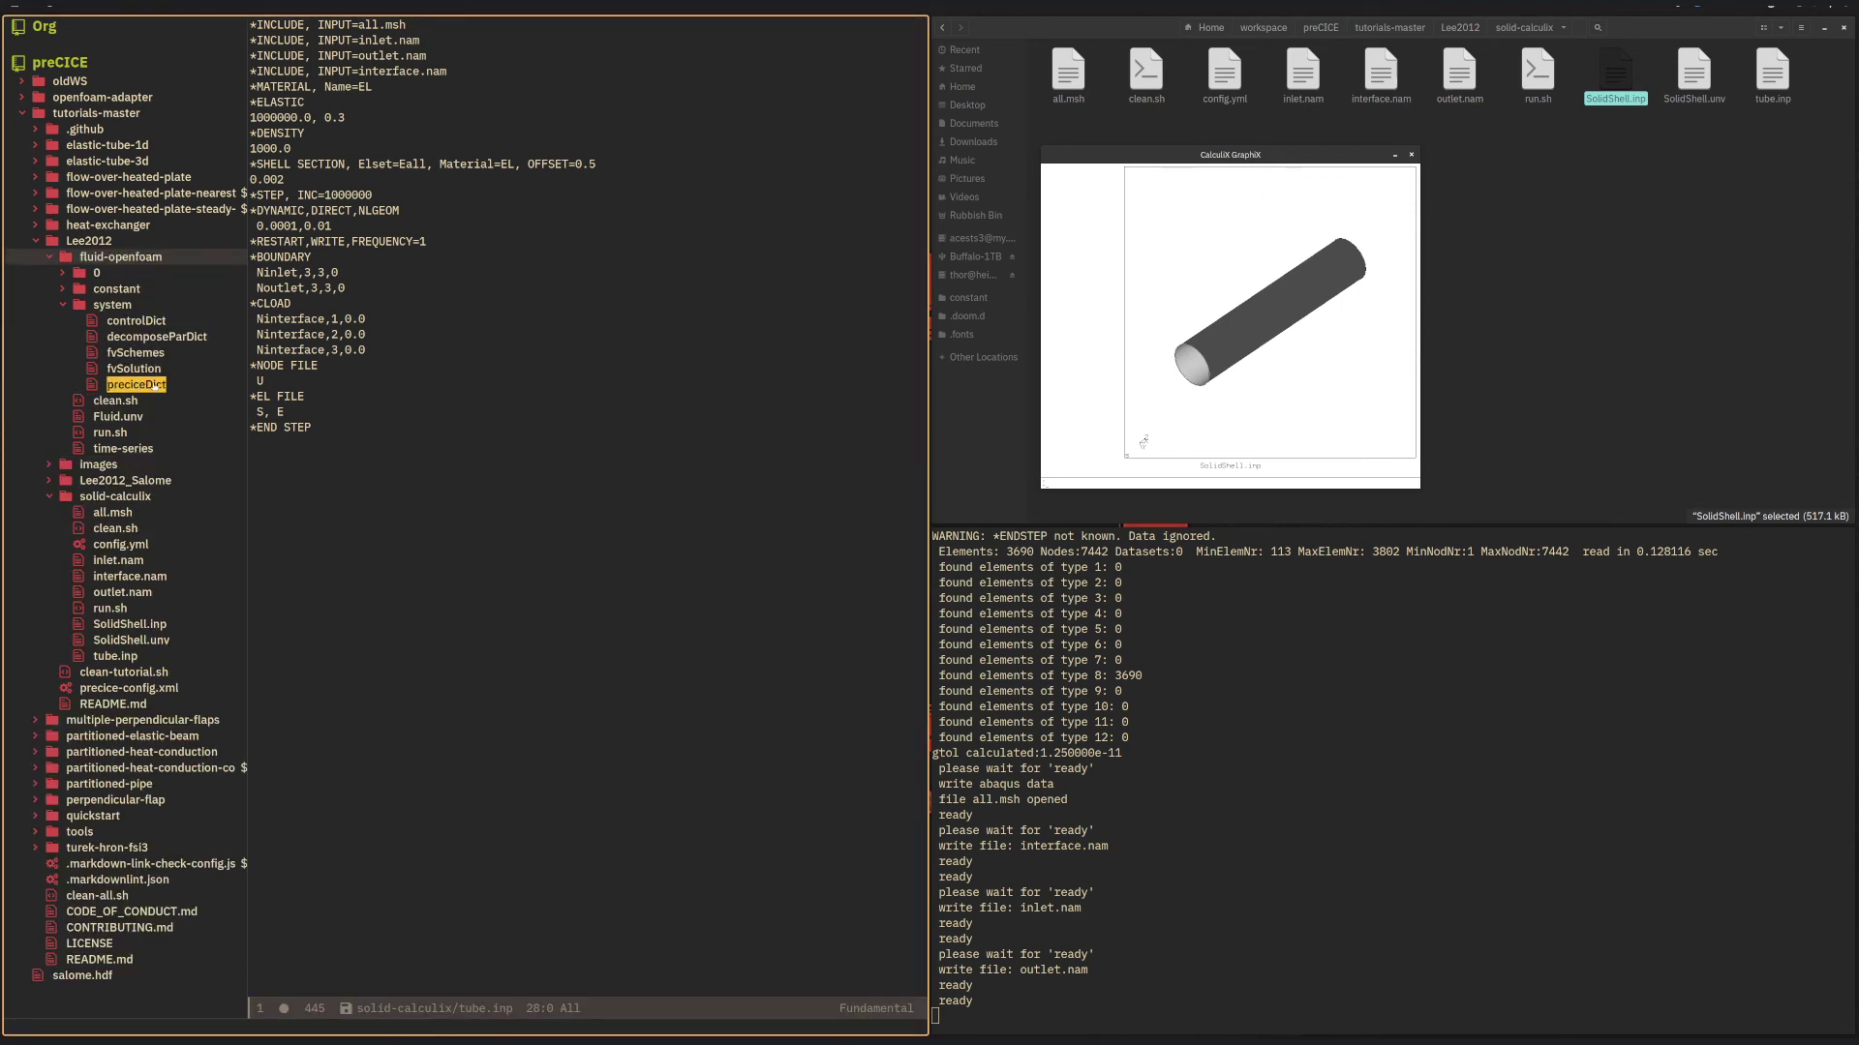
{"action": "left_click", "coordinate": [121, 545]}
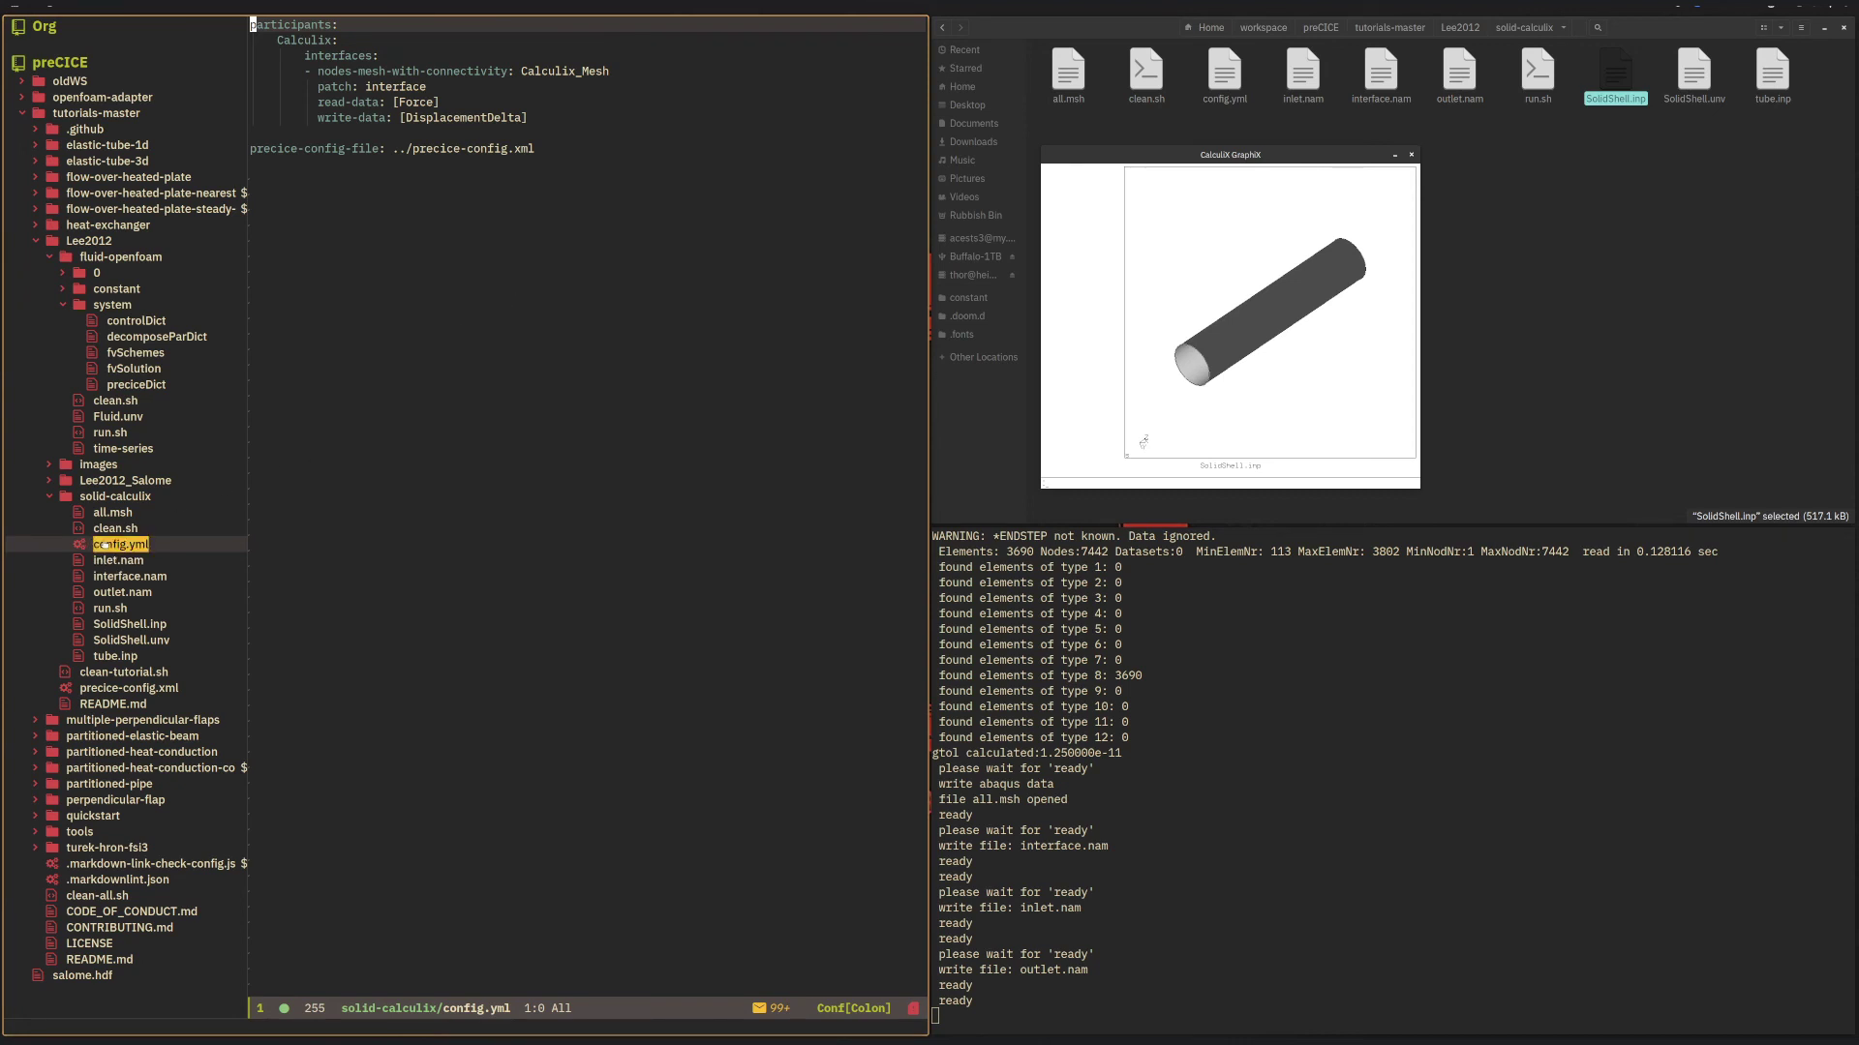
{"action": "left_click", "coordinate": [134, 384]}
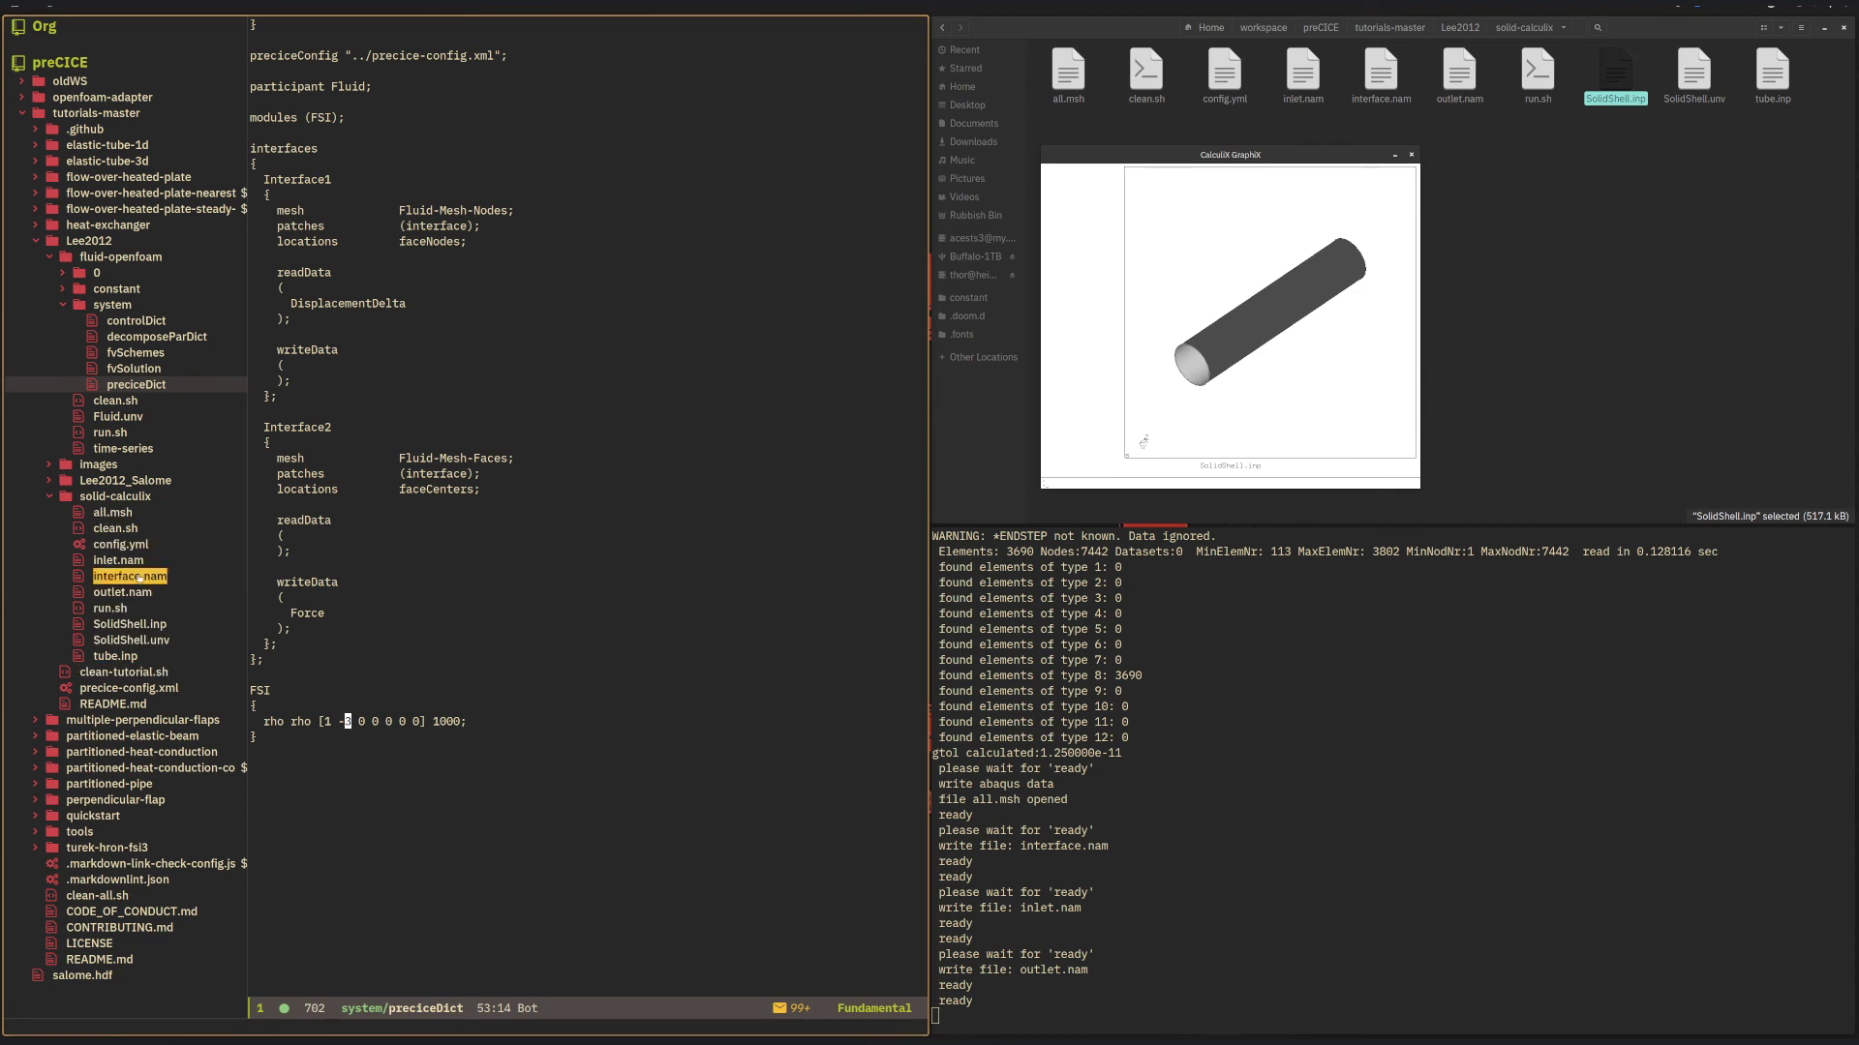
{"action": "left_click", "coordinate": [131, 544]}
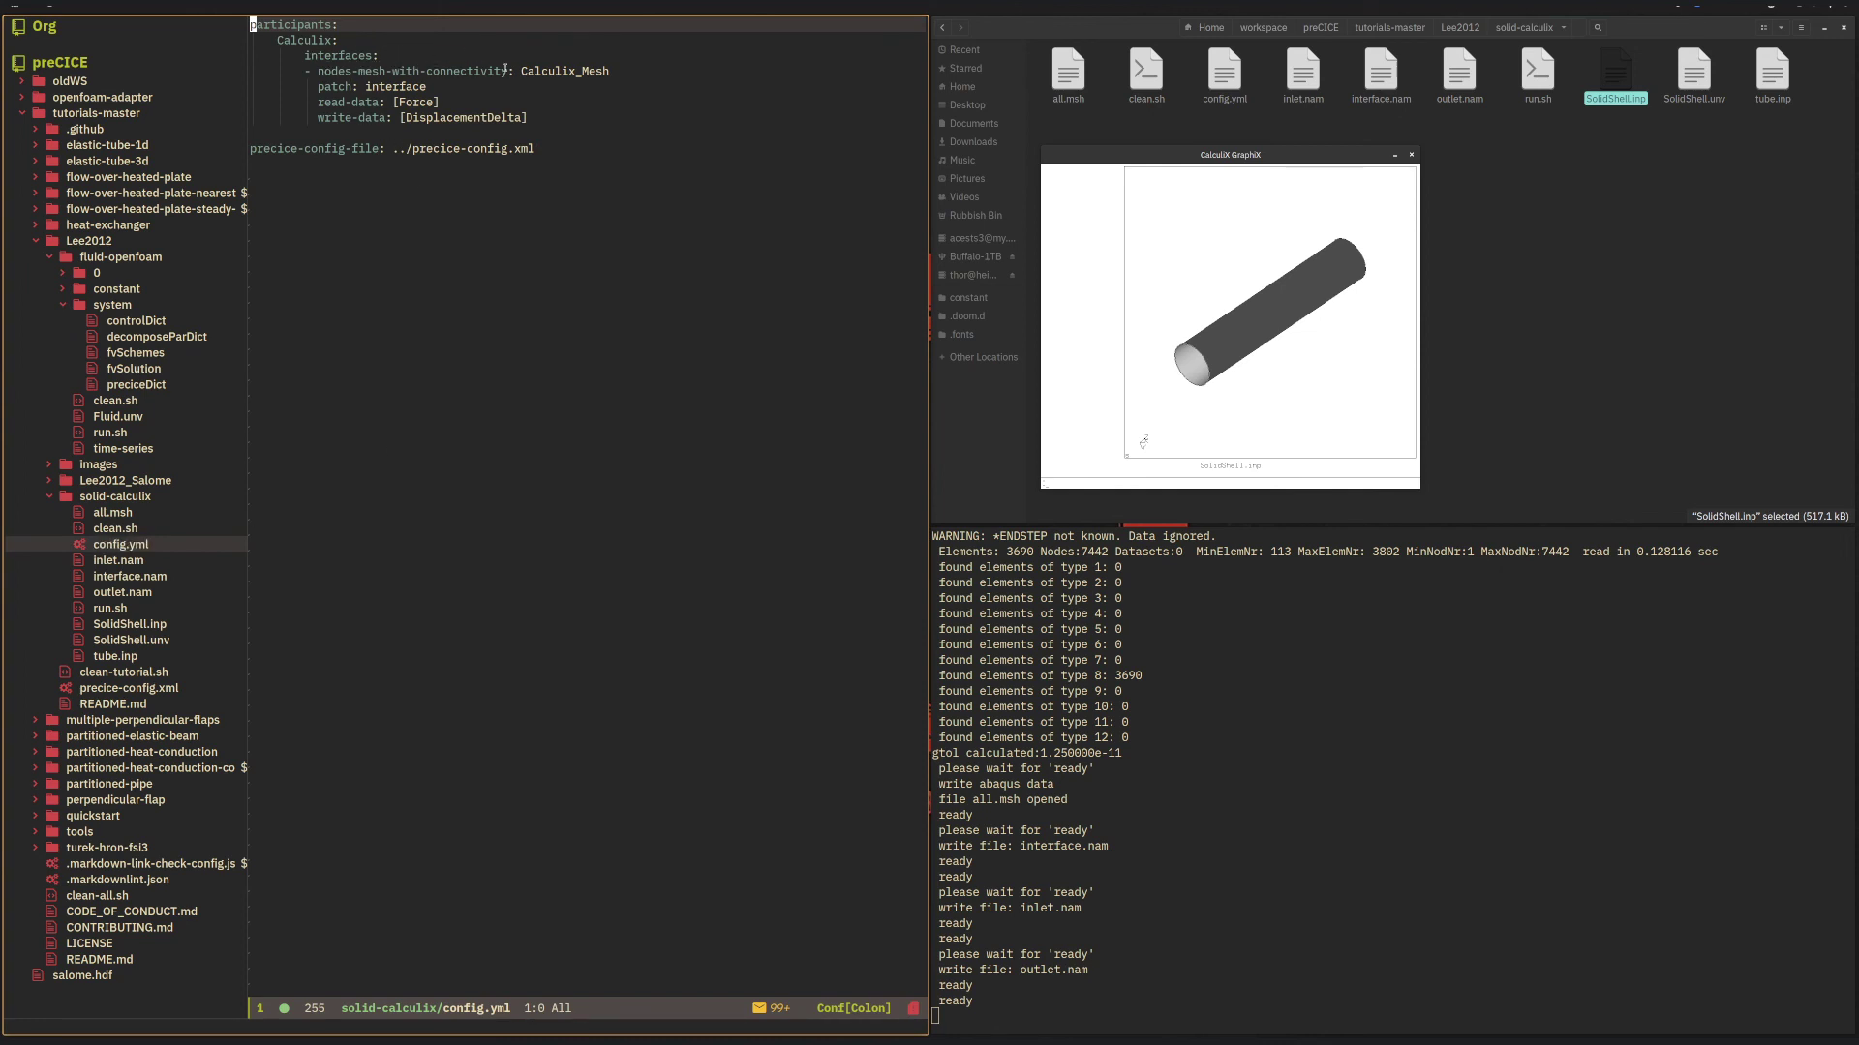
Change the nodes-mesh-with-connectivity key to nodes-mesh for Calculix_Mesh.
{"action": "left_click", "coordinate": [385, 69]}
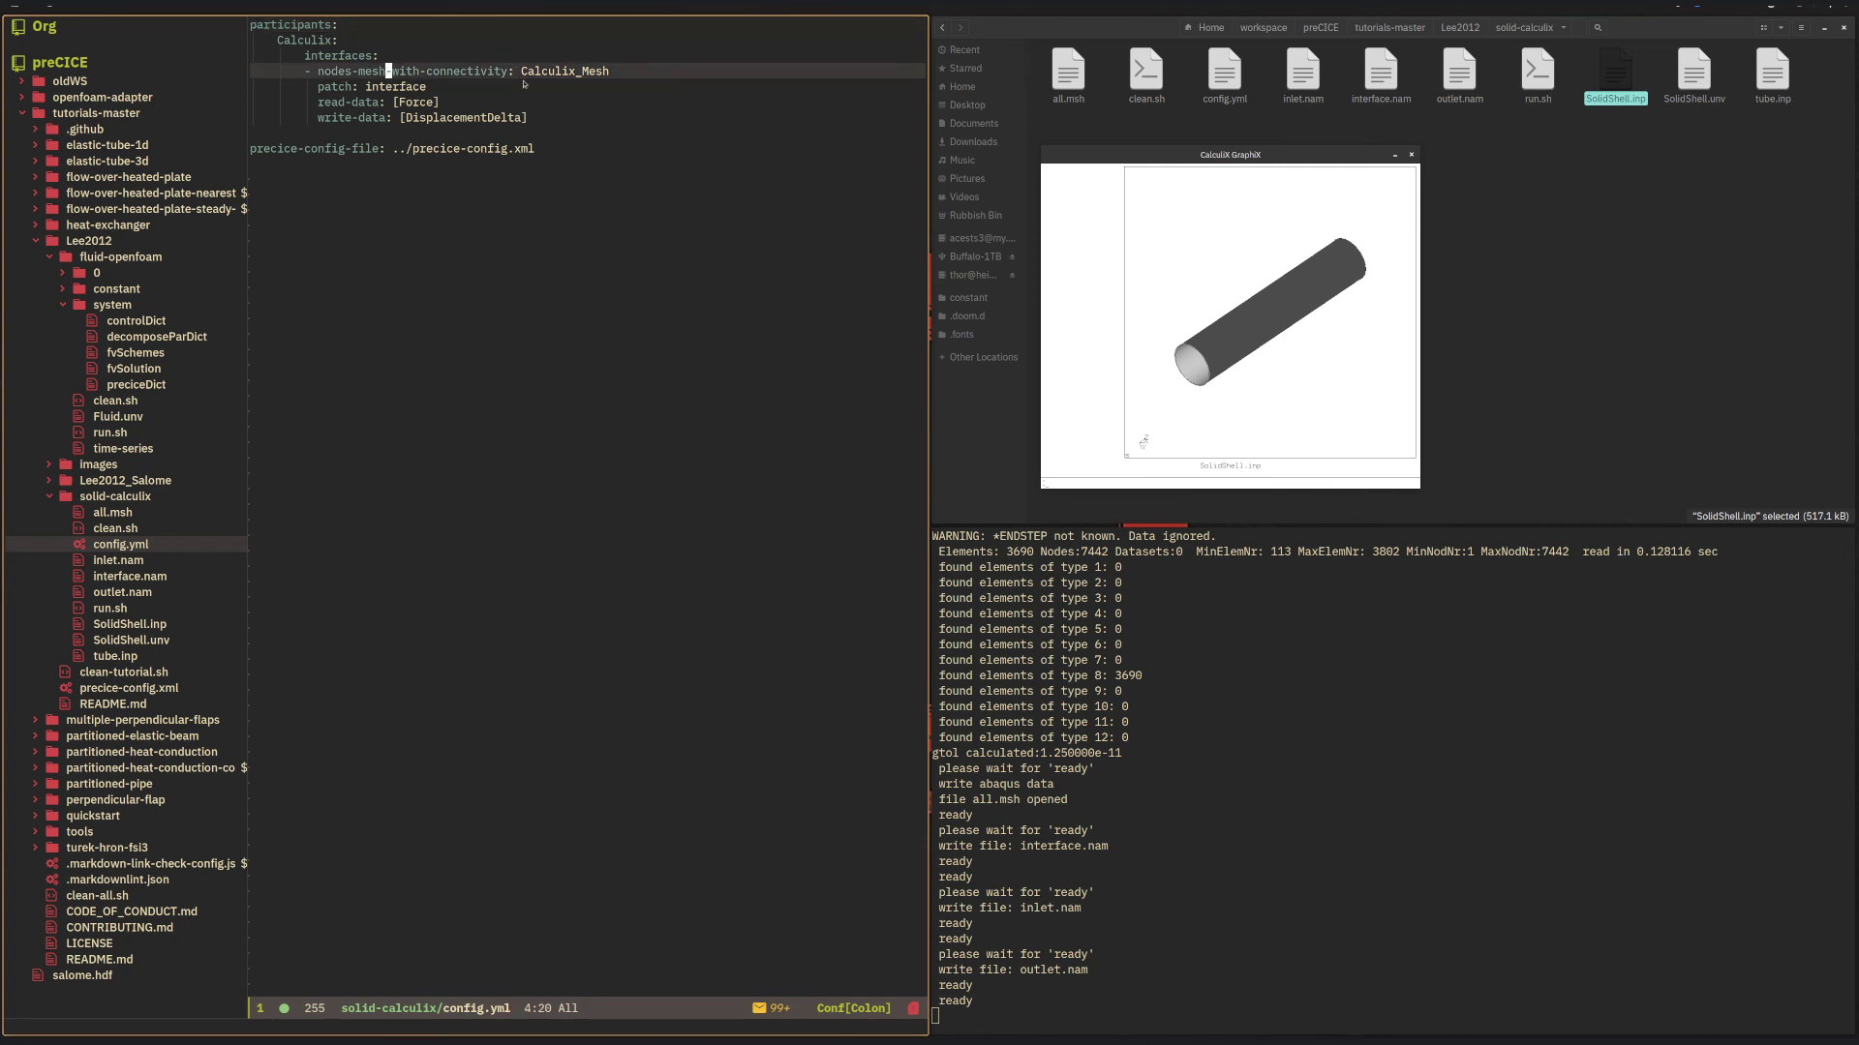
{"action": "key", "text": "x"}
{"action": "key", "text": "x"}
{"action": "key", "text": "x"}
{"action": "key", "text": "x"}
{"action": "key", "text": "x"}
{"action": "key", "text": "x"}
{"action": "key", "text": "x"}
{"action": "key", "text": "x"}
{"action": "key", "text": "x"}
{"action": "key", "text": "x"}
{"action": "key", "text": "x"}
{"action": "key", "text": "x"}
{"action": "key", "text": "x"}
{"action": "key", "text": "x"}
{"action": "key", "text": "Escape"}
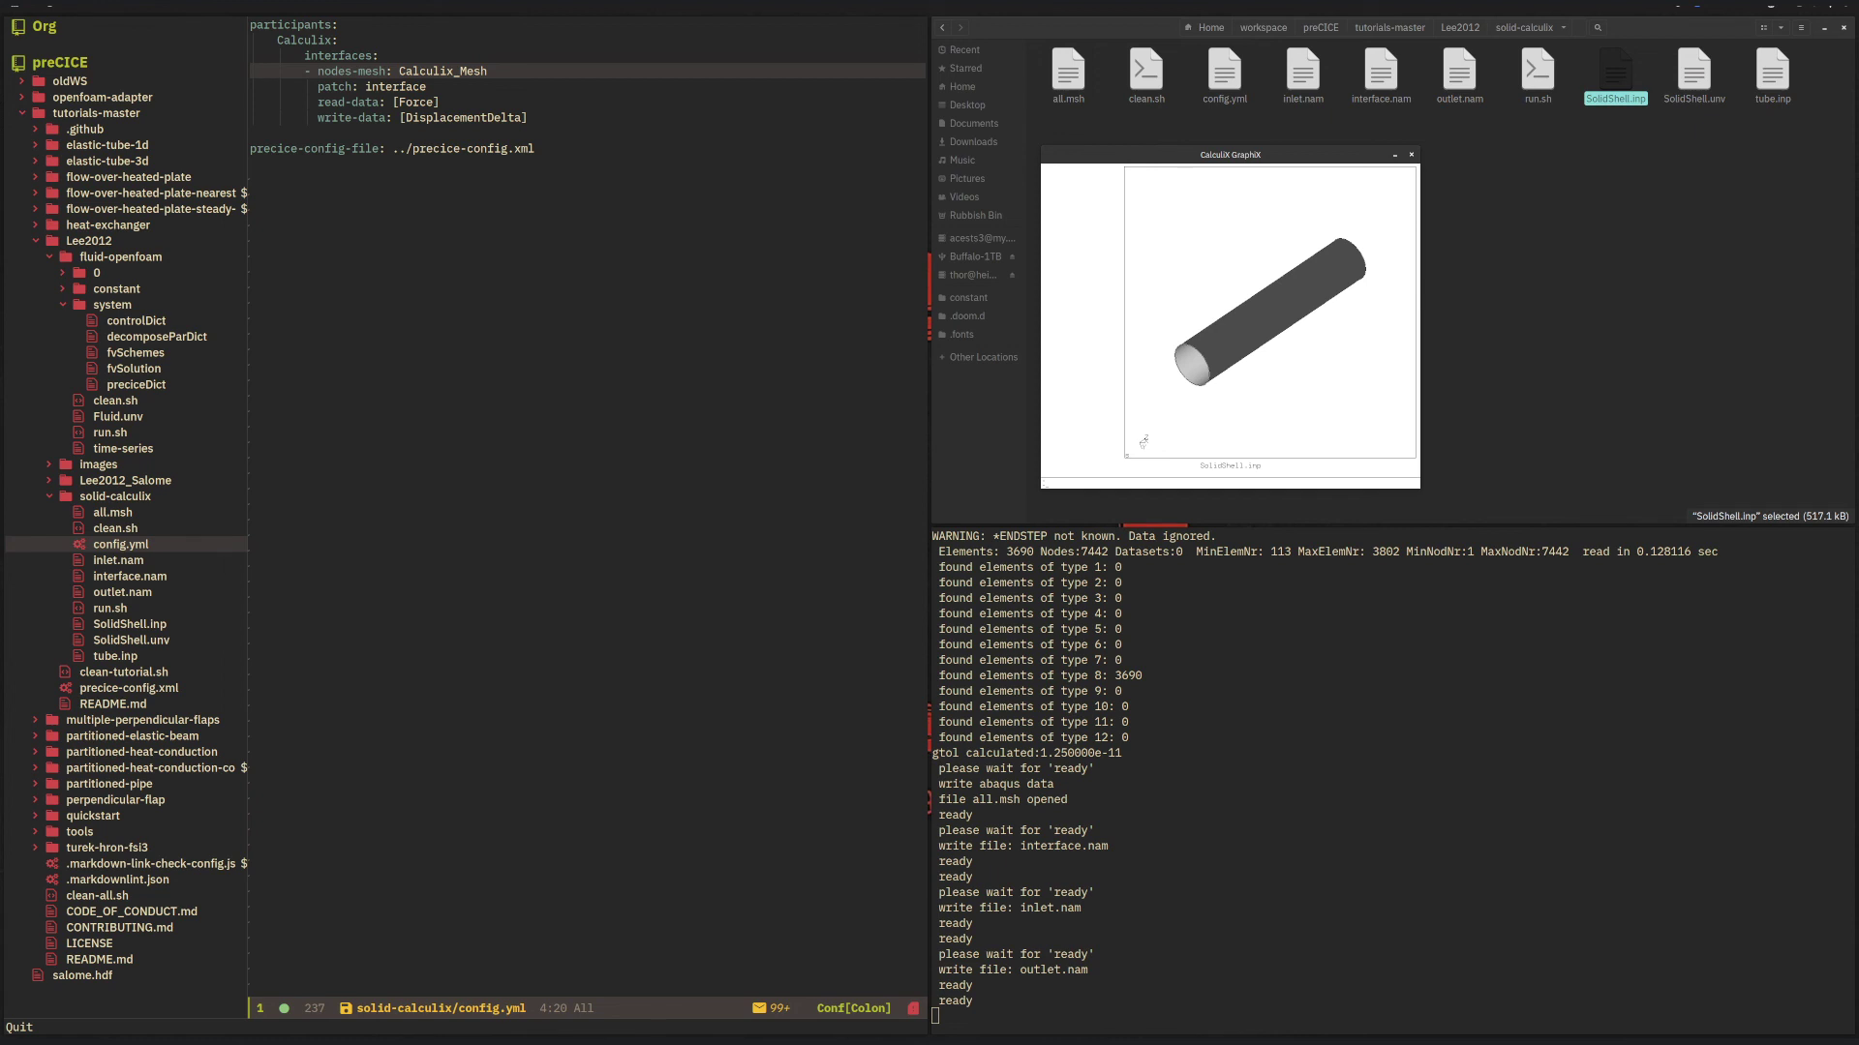
Review the patch, Force read-data, write-data and precice-config-file lines in config.yml.
{"action": "left_click", "coordinate": [417, 88]}
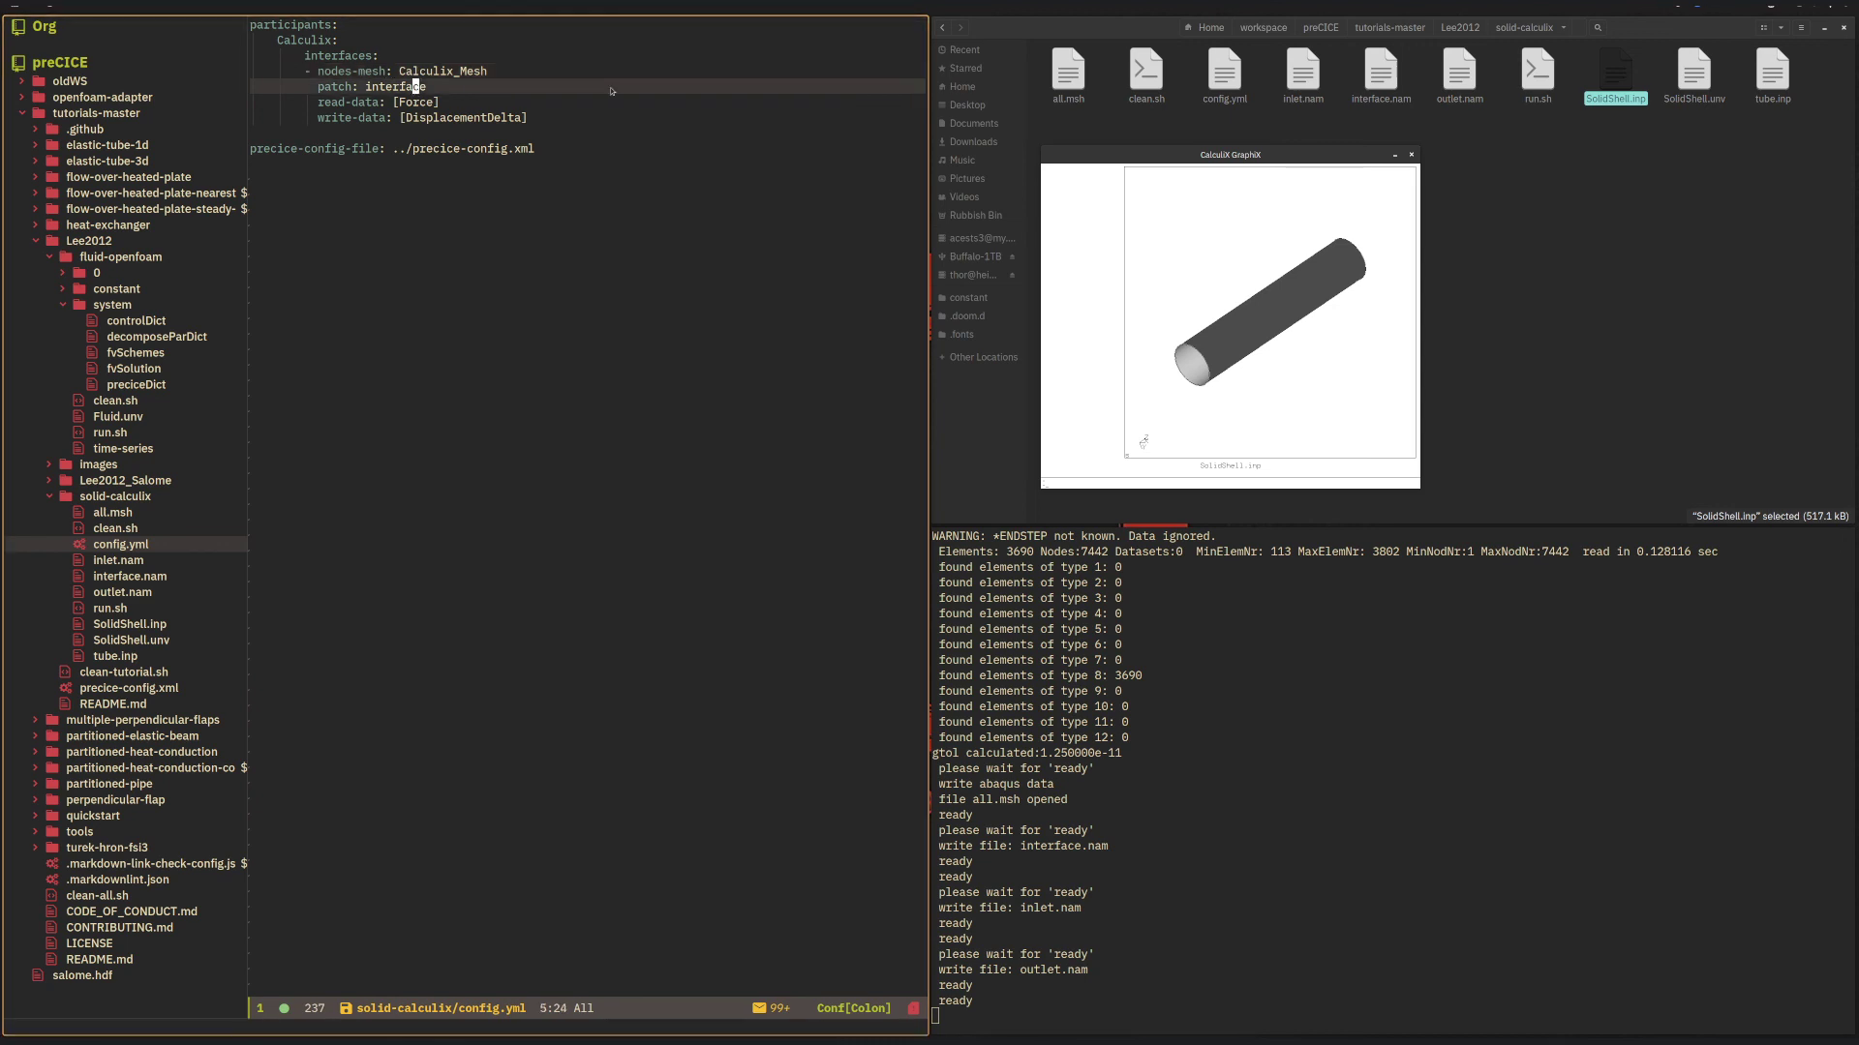
{"action": "key", "text": "j"}
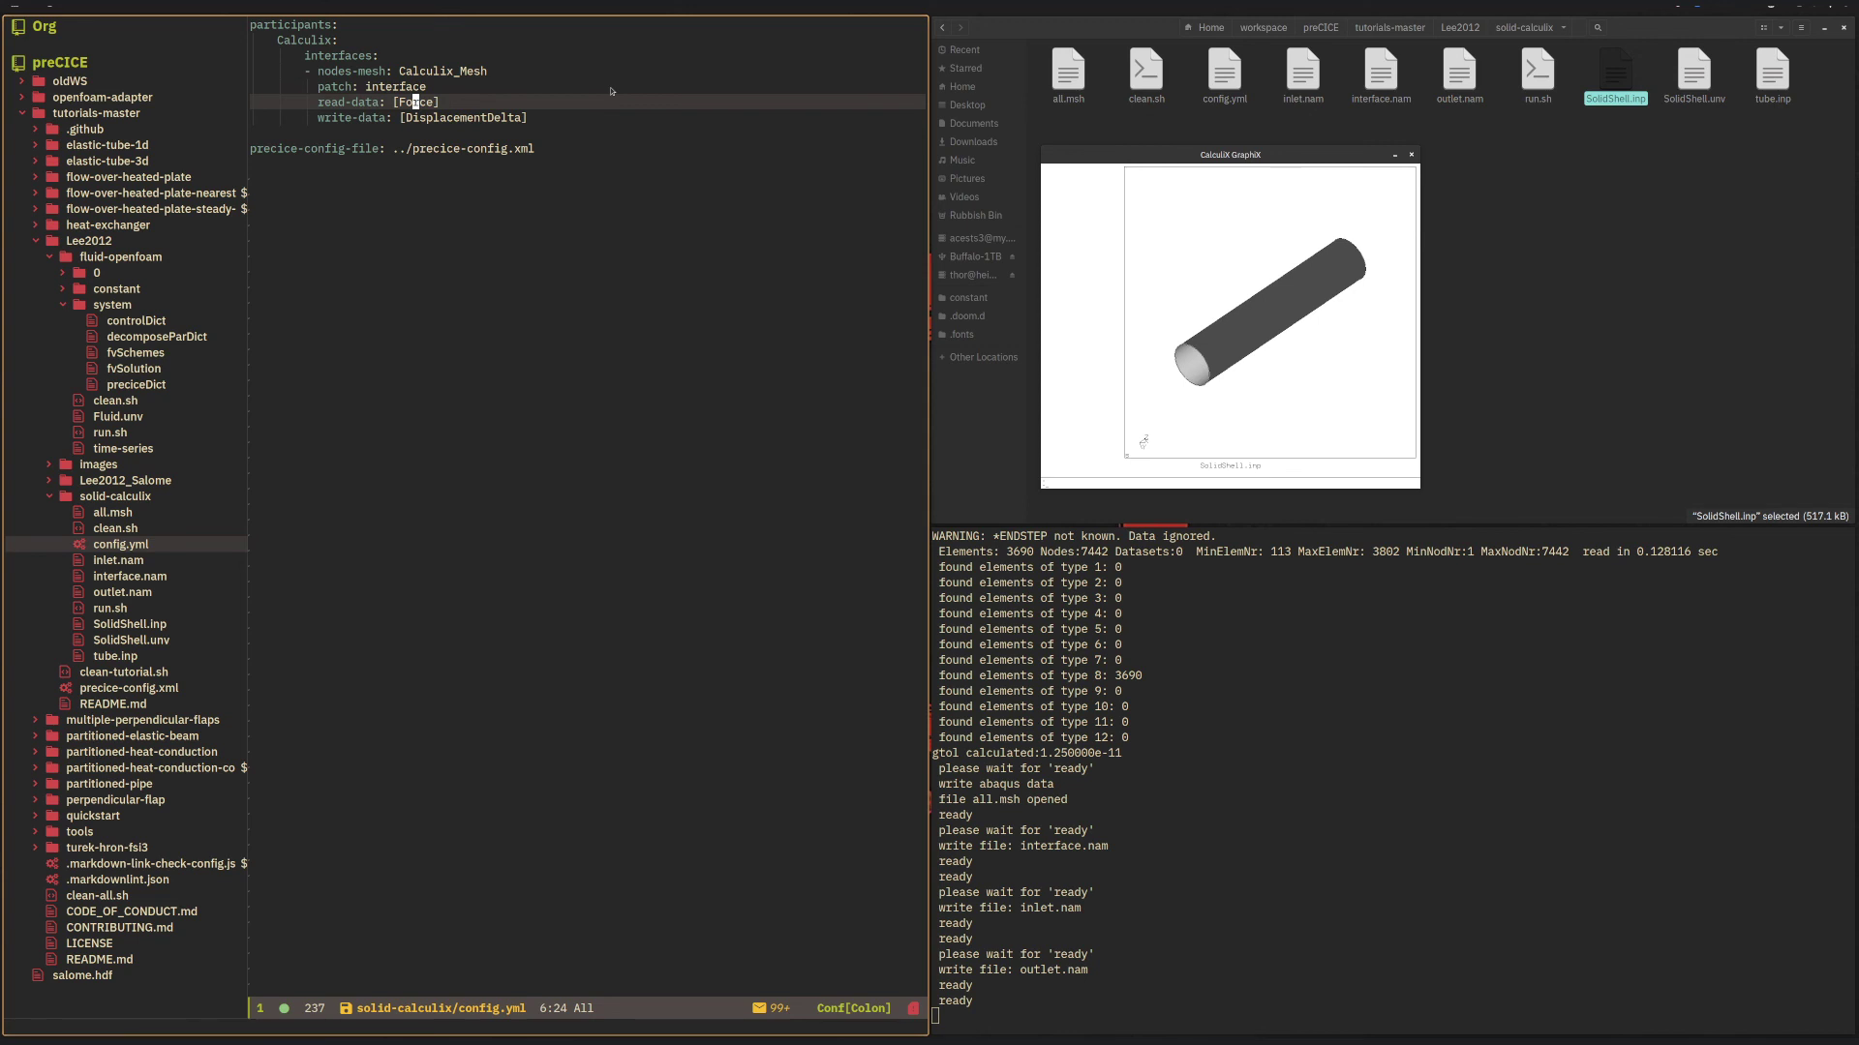
{"action": "key", "text": "j"}
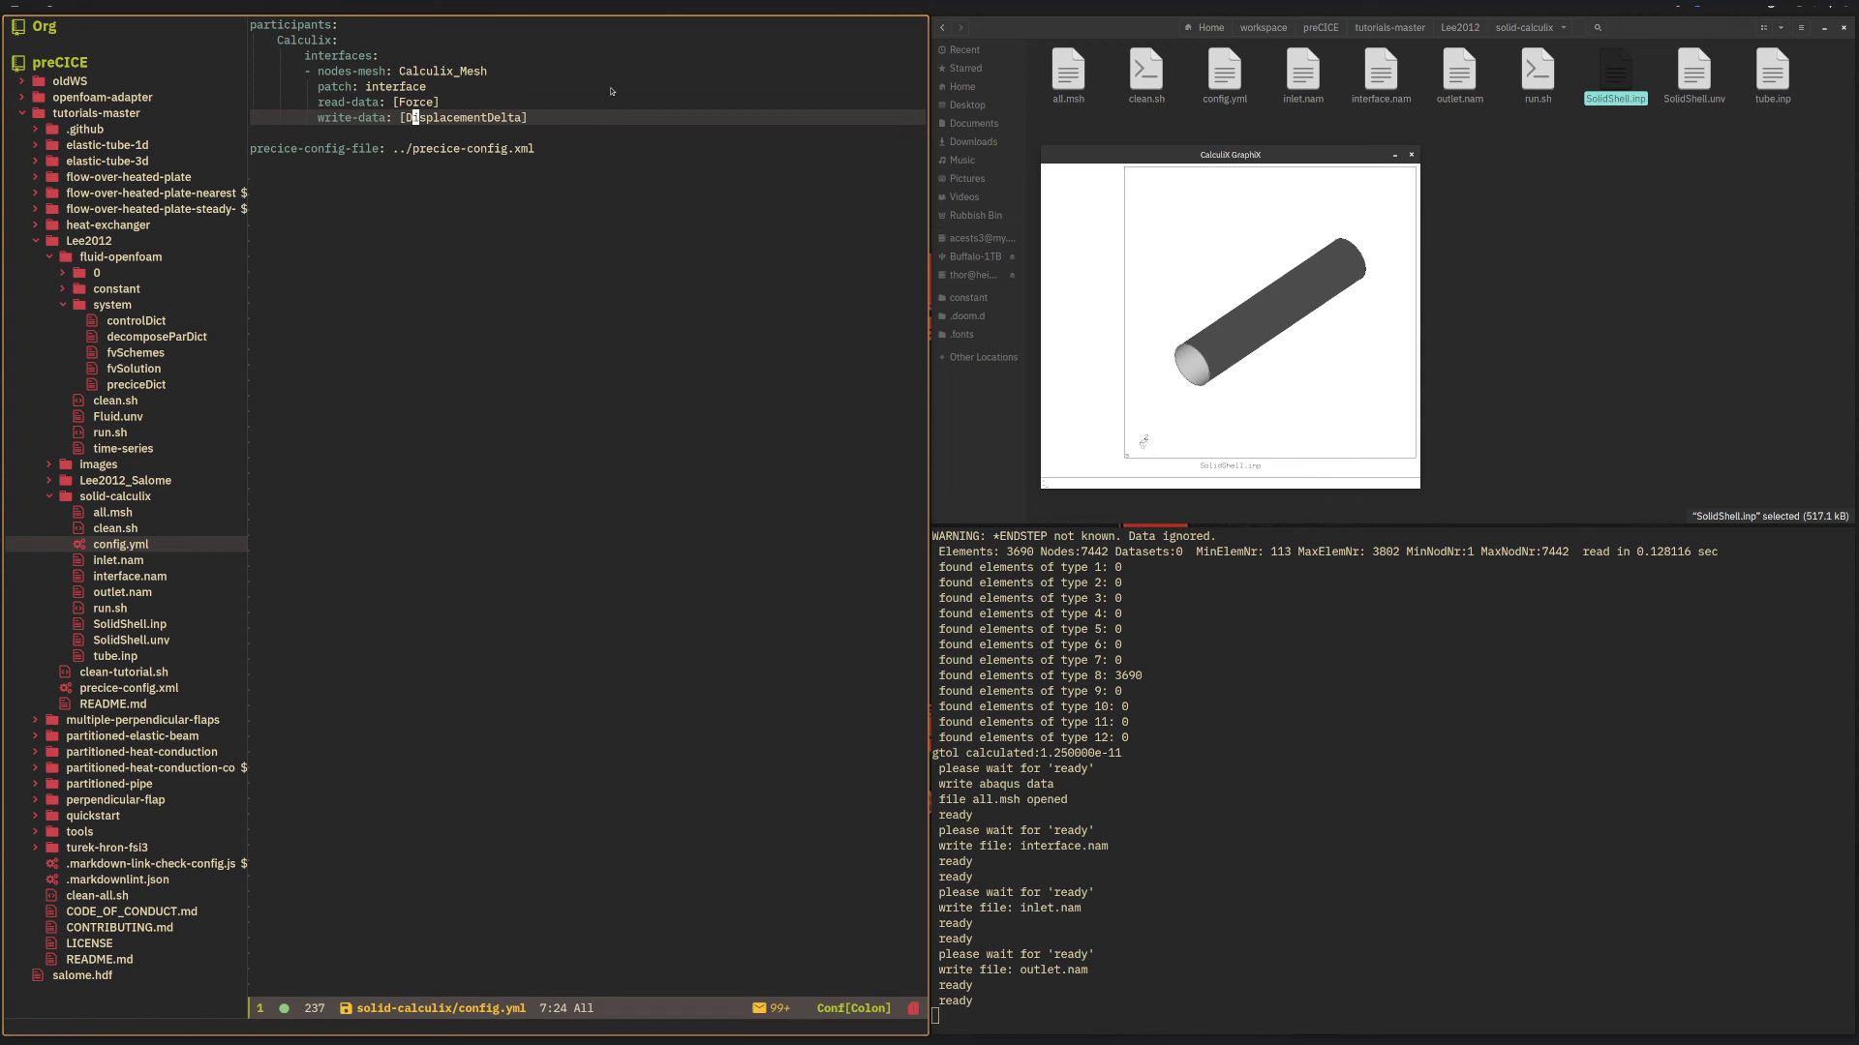
{"action": "key", "text": "j"}
{"action": "key", "text": "j"}
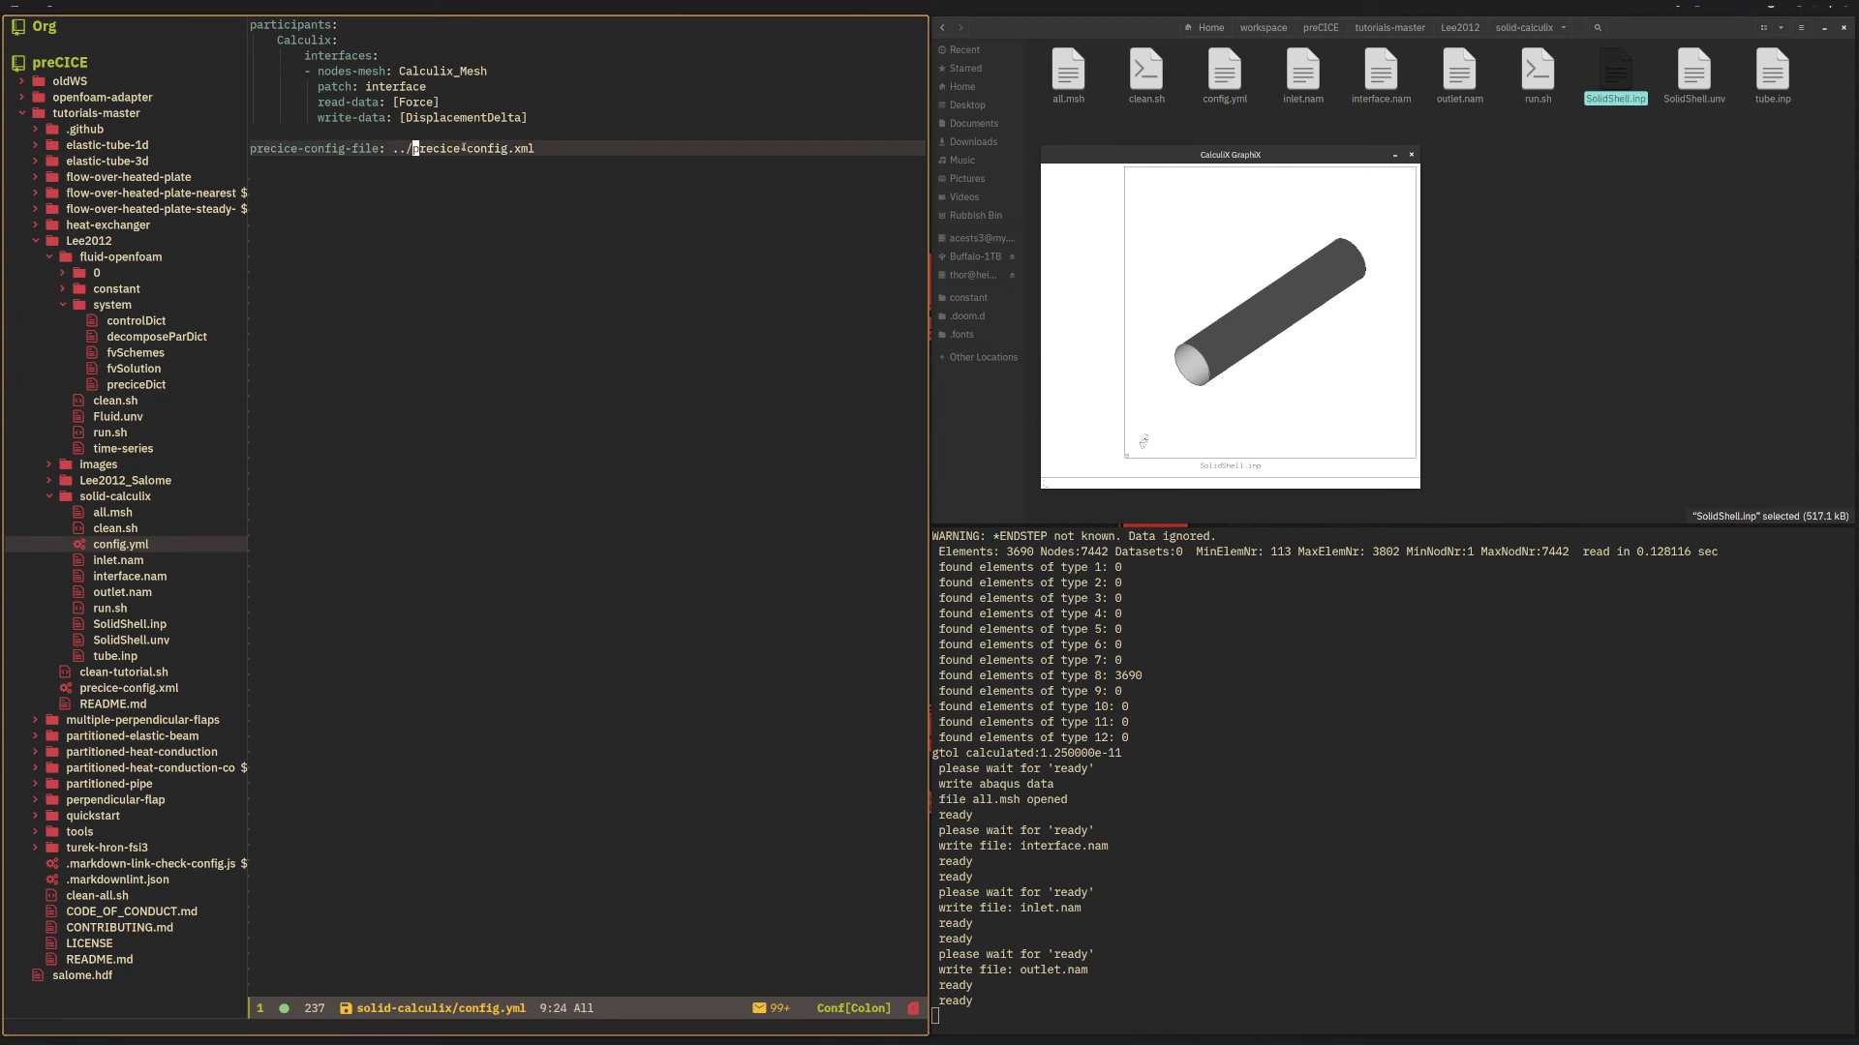
Collapse the fluid-openfoam and solid-calculix folders in the treemacs sidebar.
{"action": "left_click", "coordinate": [120, 256]}
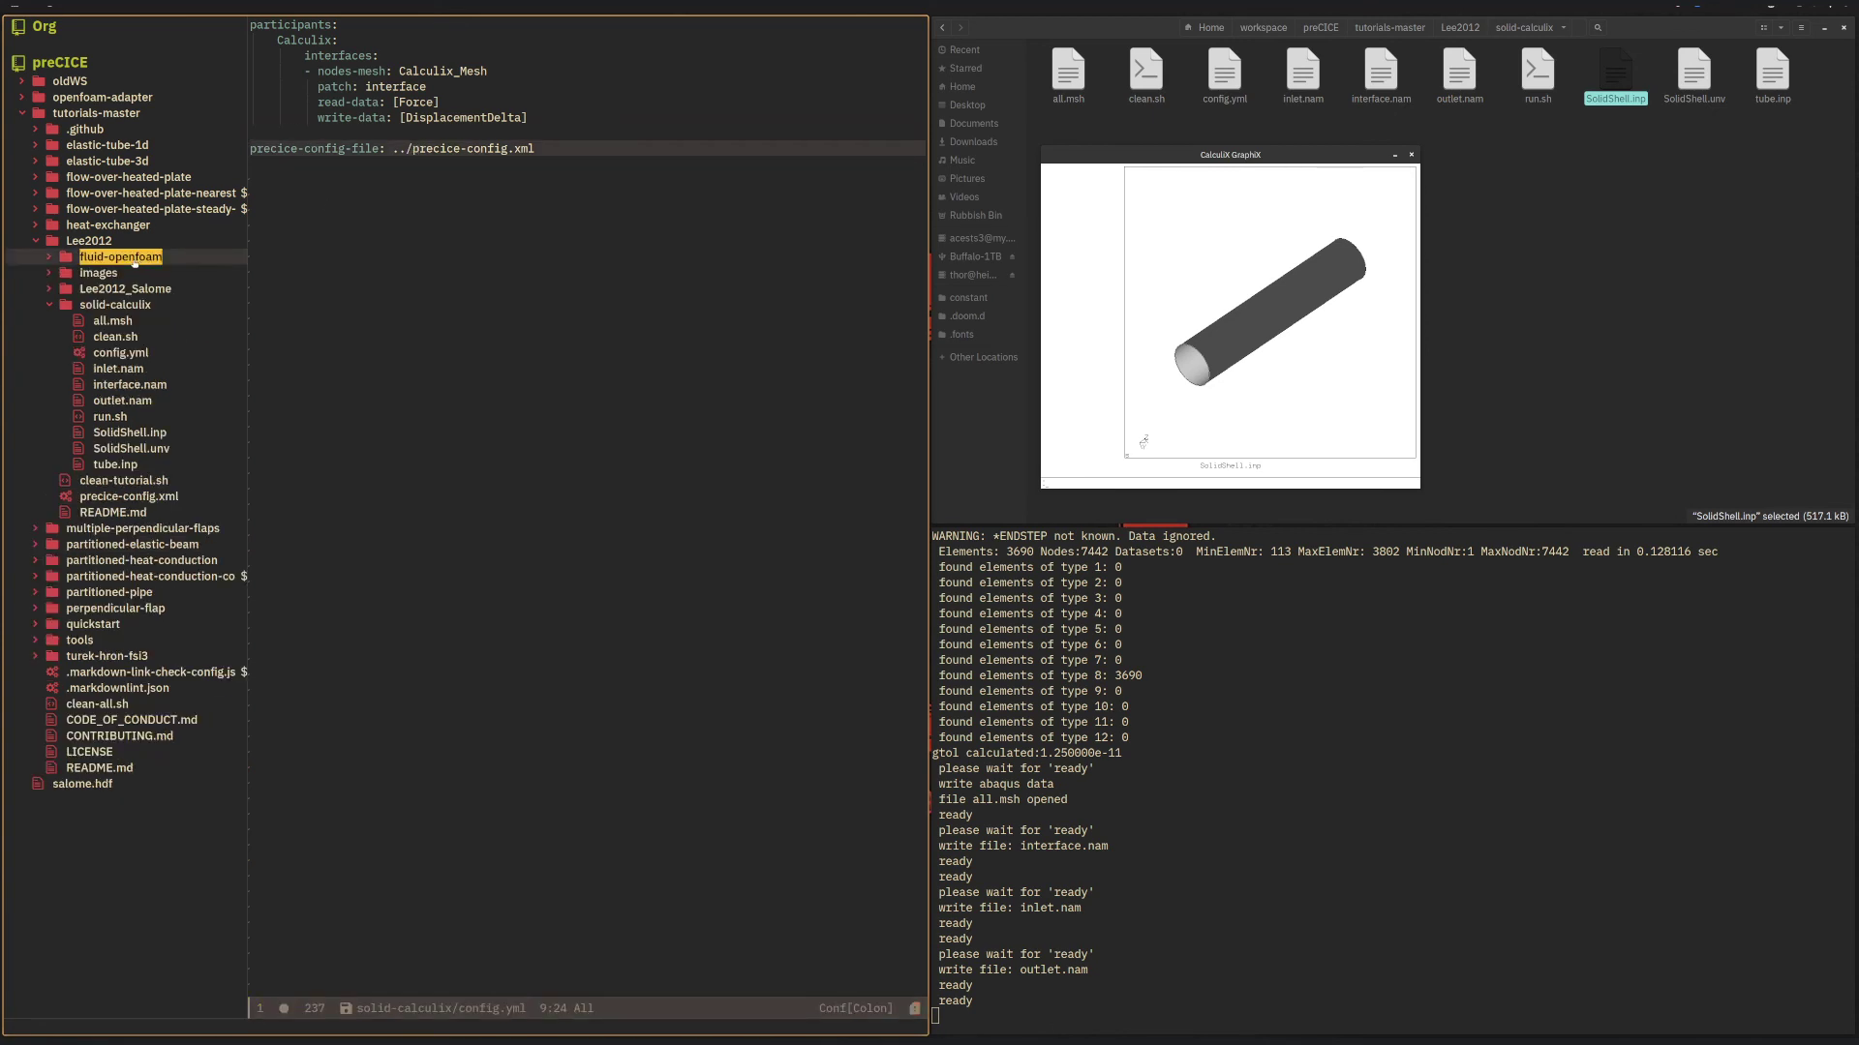
{"action": "left_click", "coordinate": [120, 306]}
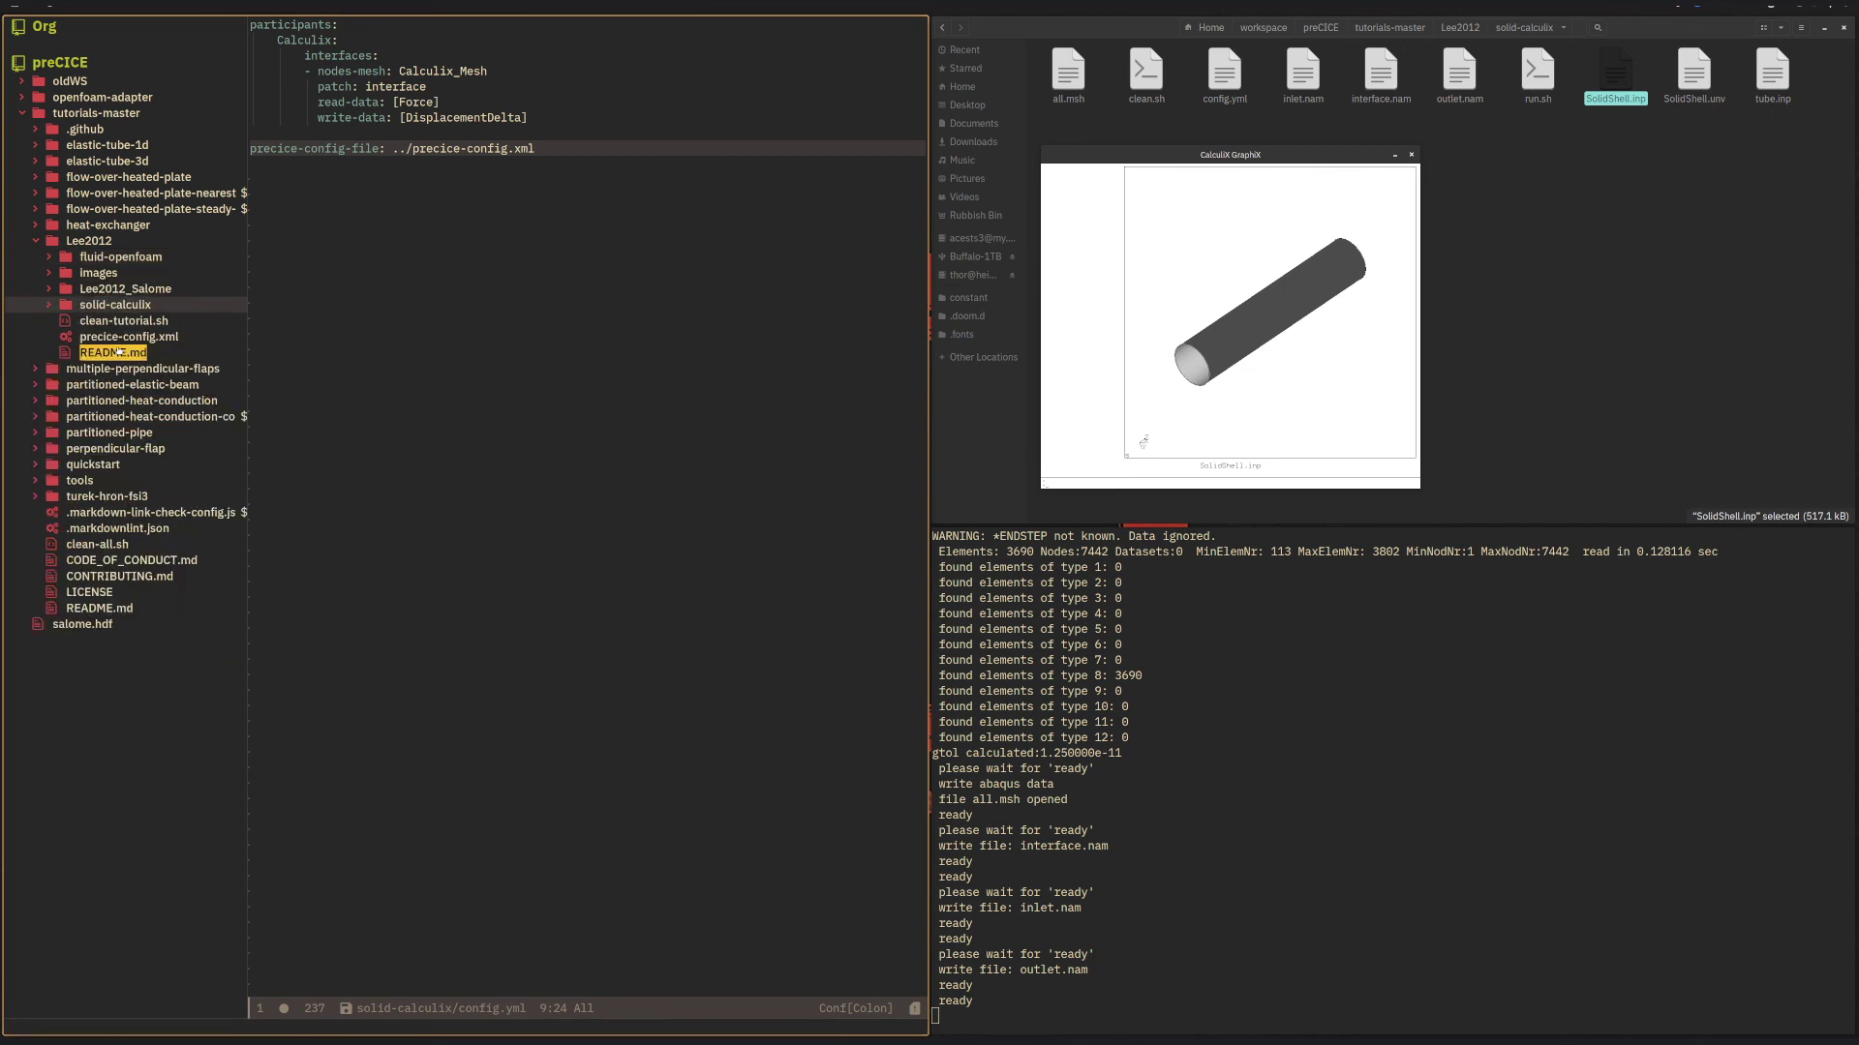